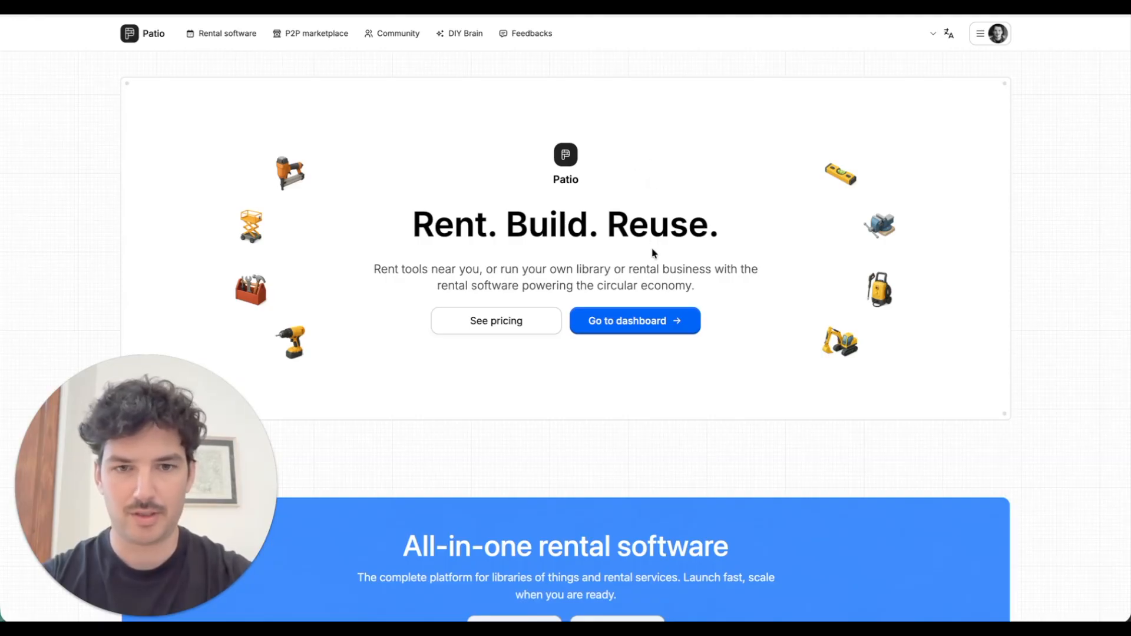
# - From the dashboard's Going out list, open the cordless drill's order and confirm pickup of both the drill and the diesel pressure washer
pyautogui.click(643, 320)
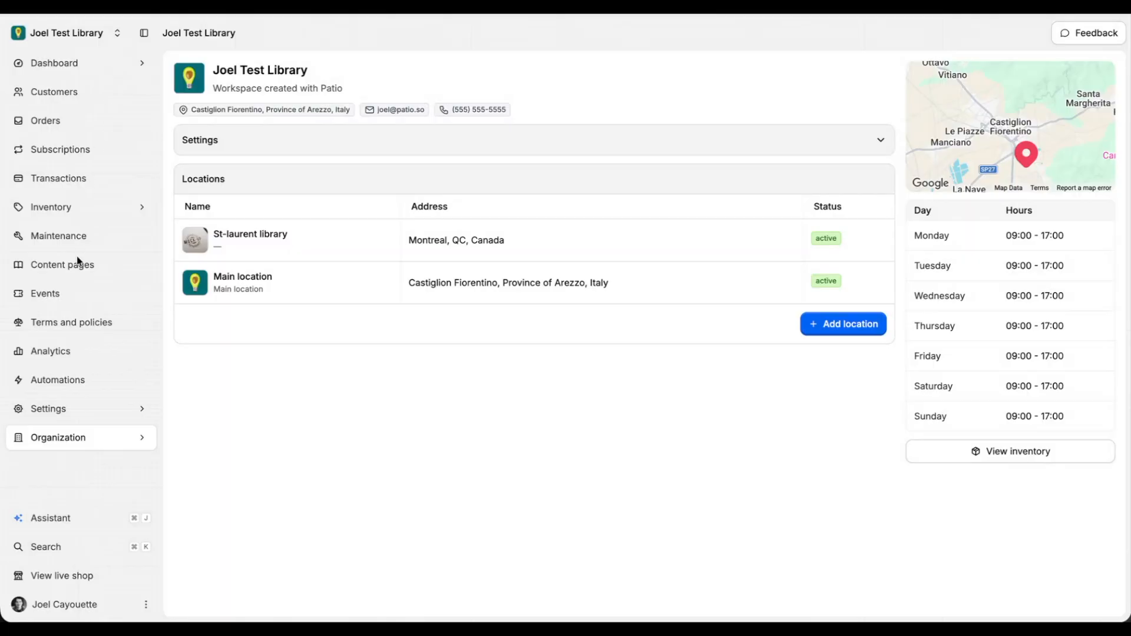
pyautogui.click(64, 69)
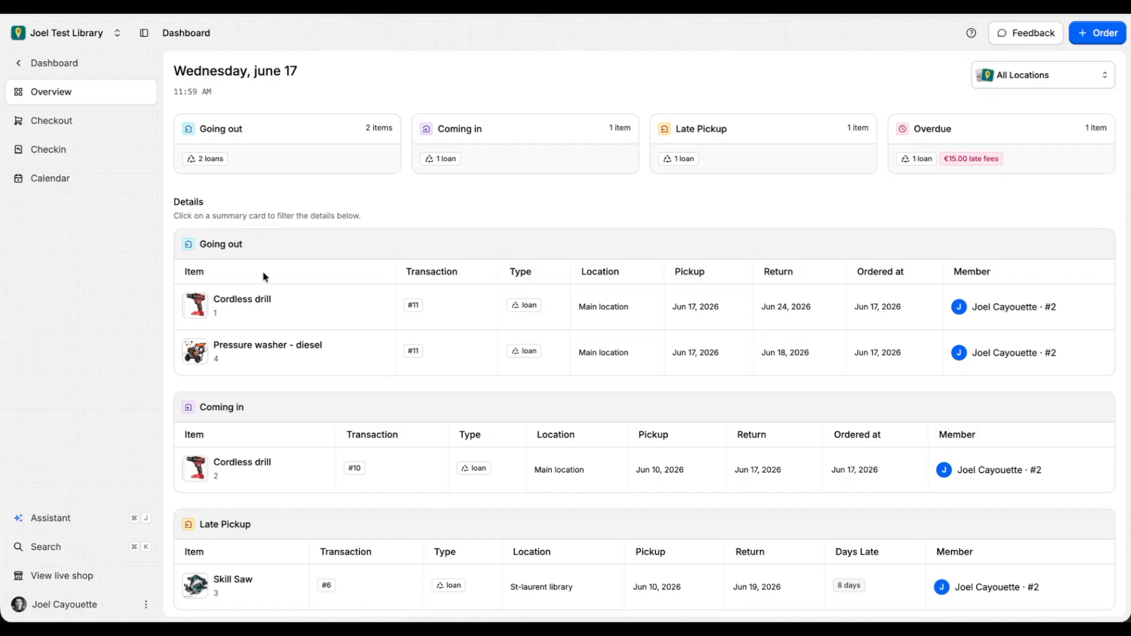
pyautogui.click(269, 303)
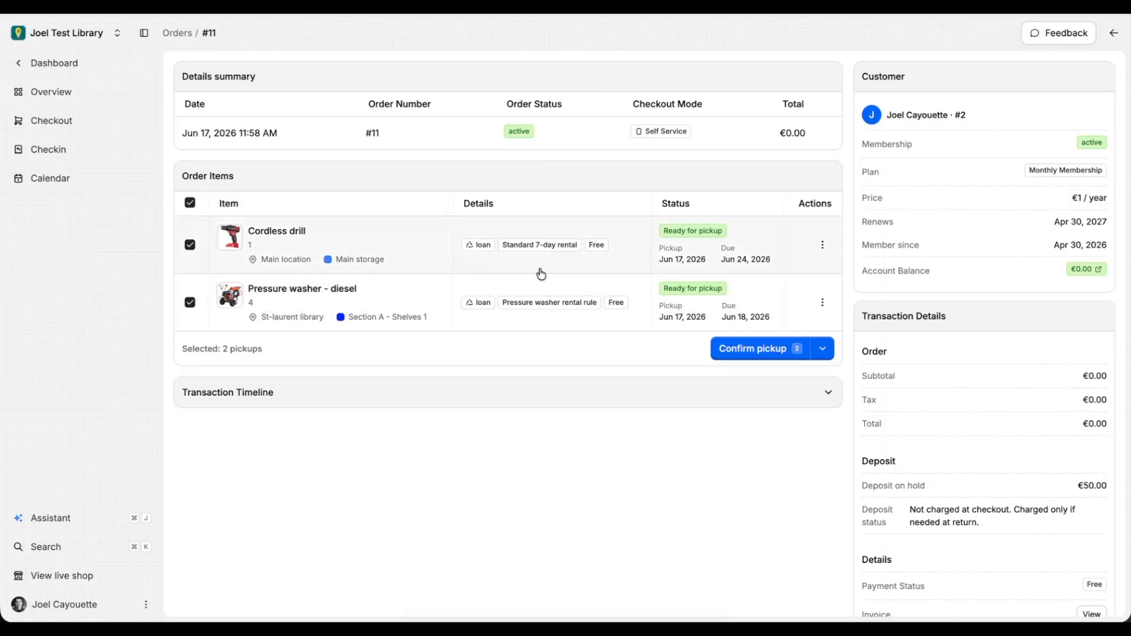
pyautogui.click(786, 348)
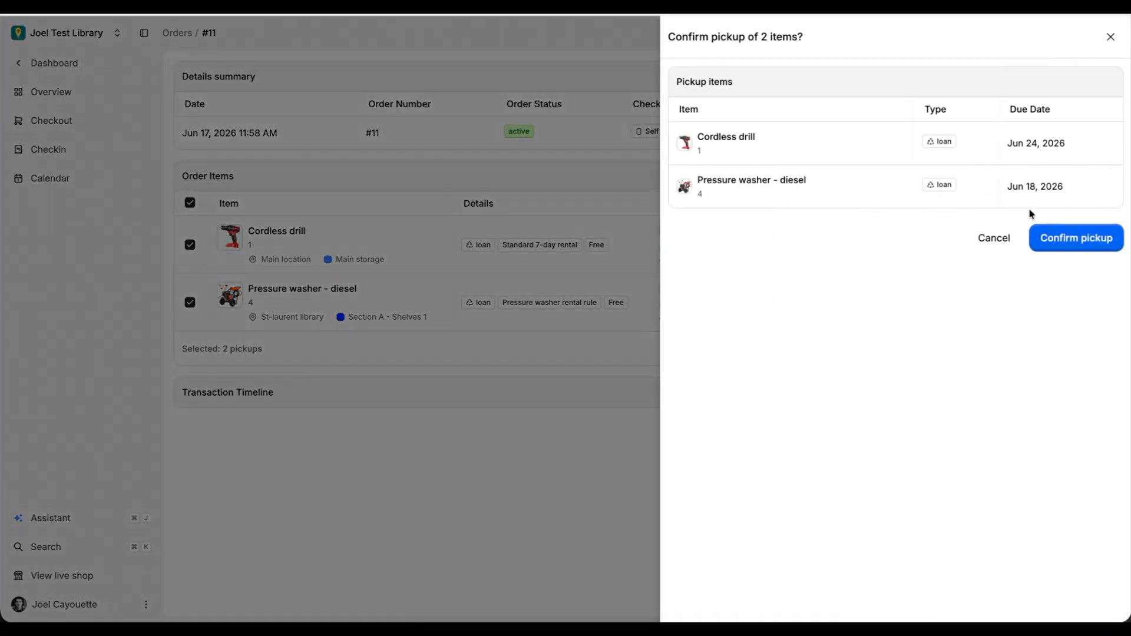
pyautogui.click(1076, 236)
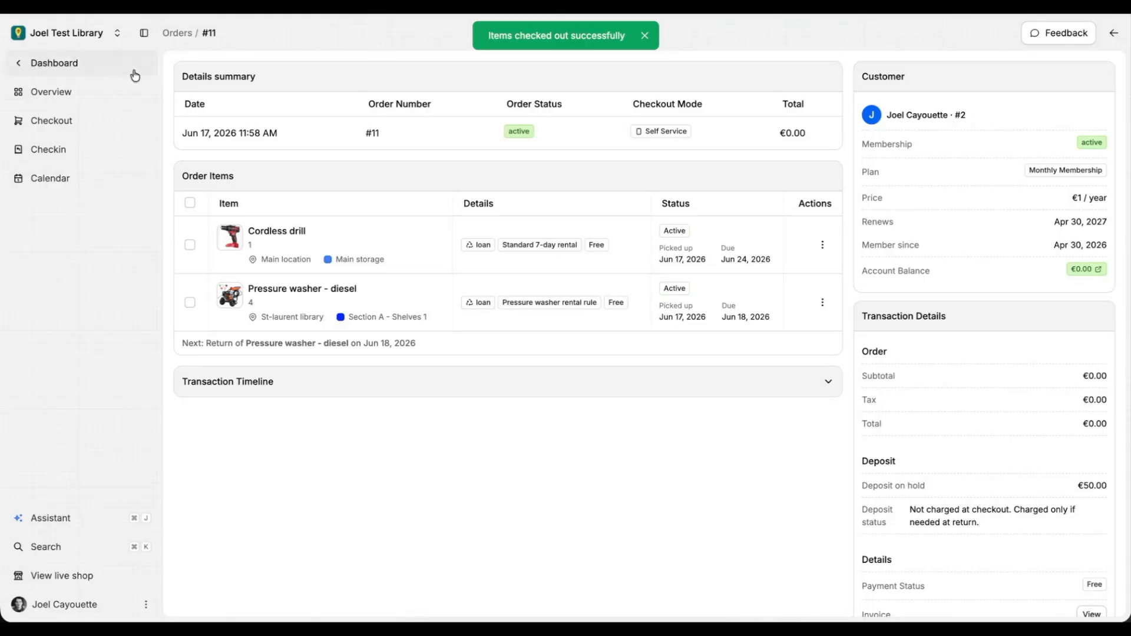
# - Open the order of the cordless drill coming in today and exclude the Cider Press from the selected items
pyautogui.click(91, 90)
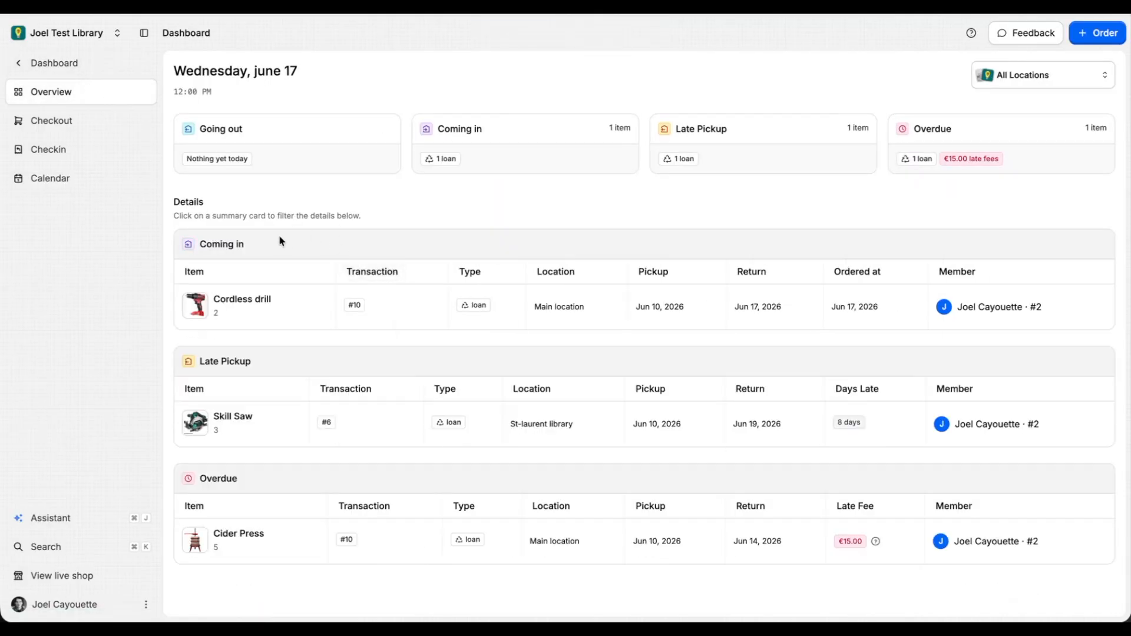
pyautogui.click(254, 304)
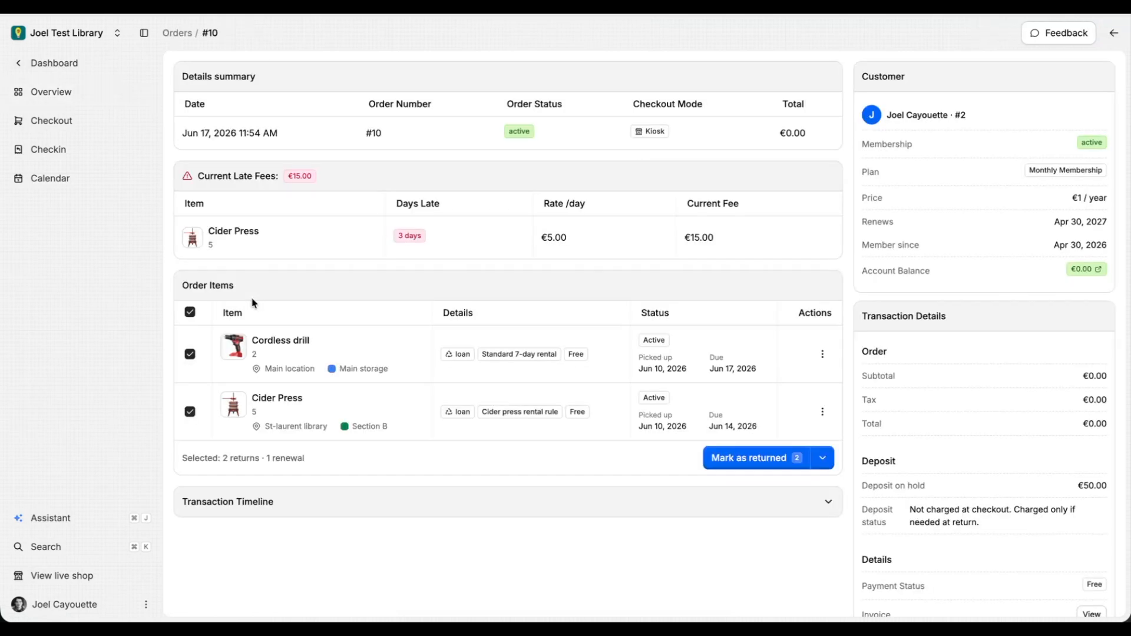
pyautogui.click(190, 416)
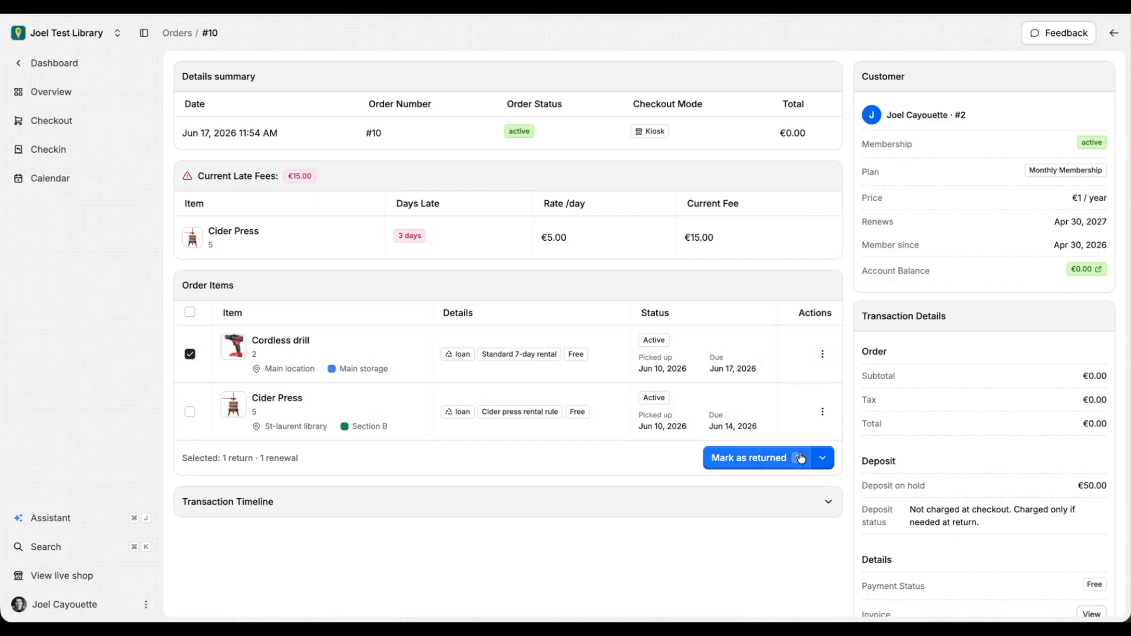
# - Try to create a maintenance ticket for the cordless drill with the title left blank, and dismiss the form
pyautogui.click(823, 355)
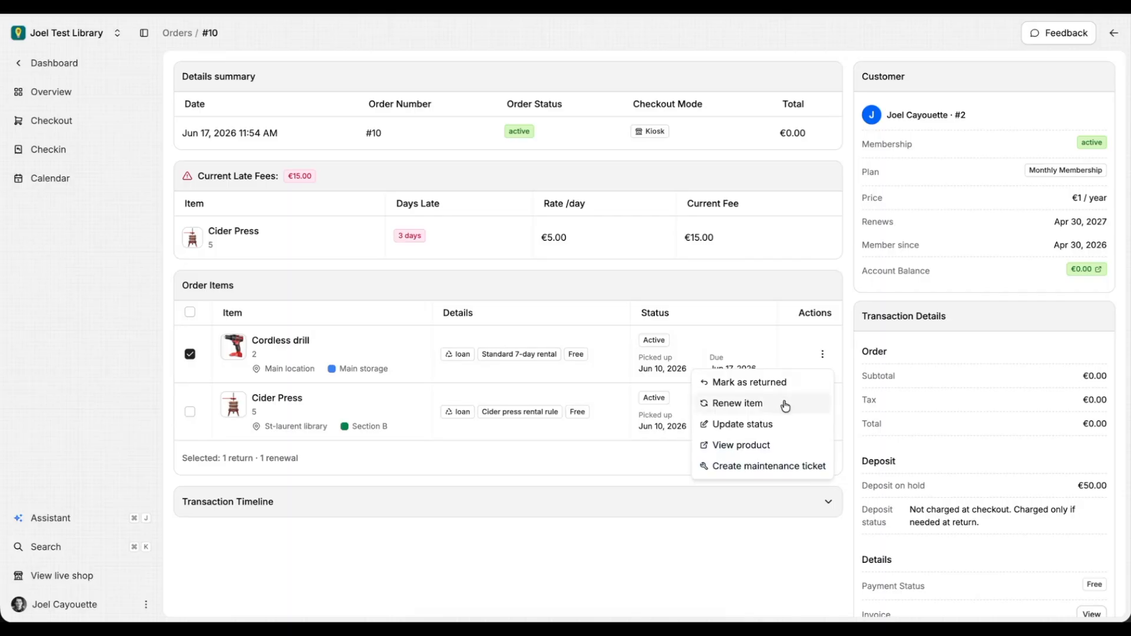
pyautogui.click(765, 467)
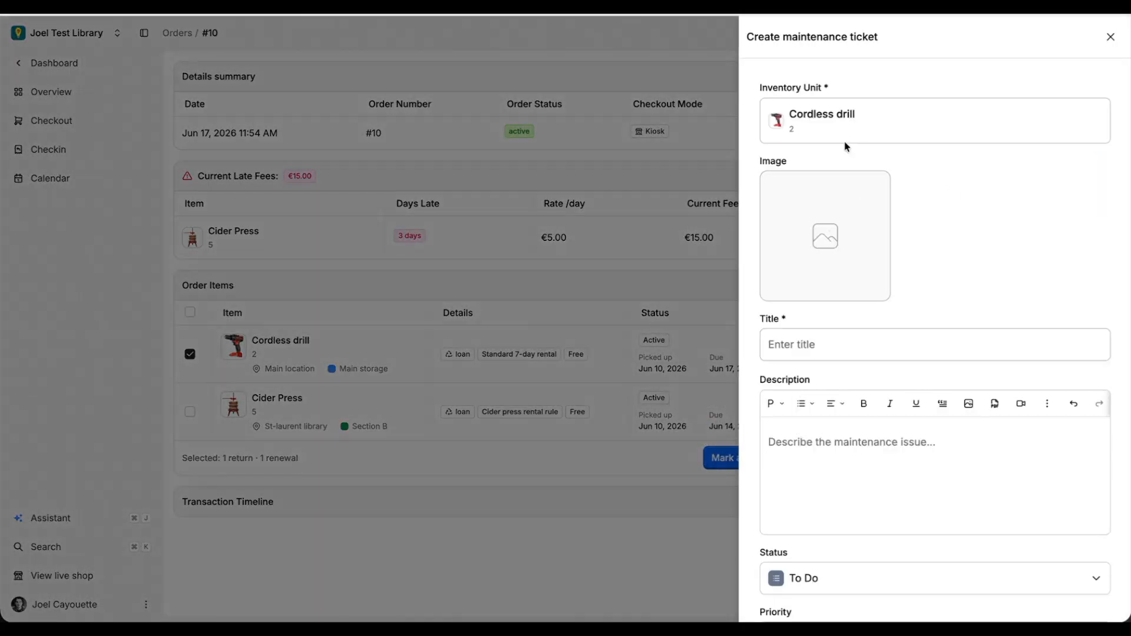
pyautogui.scroll(-1, 830, 238)
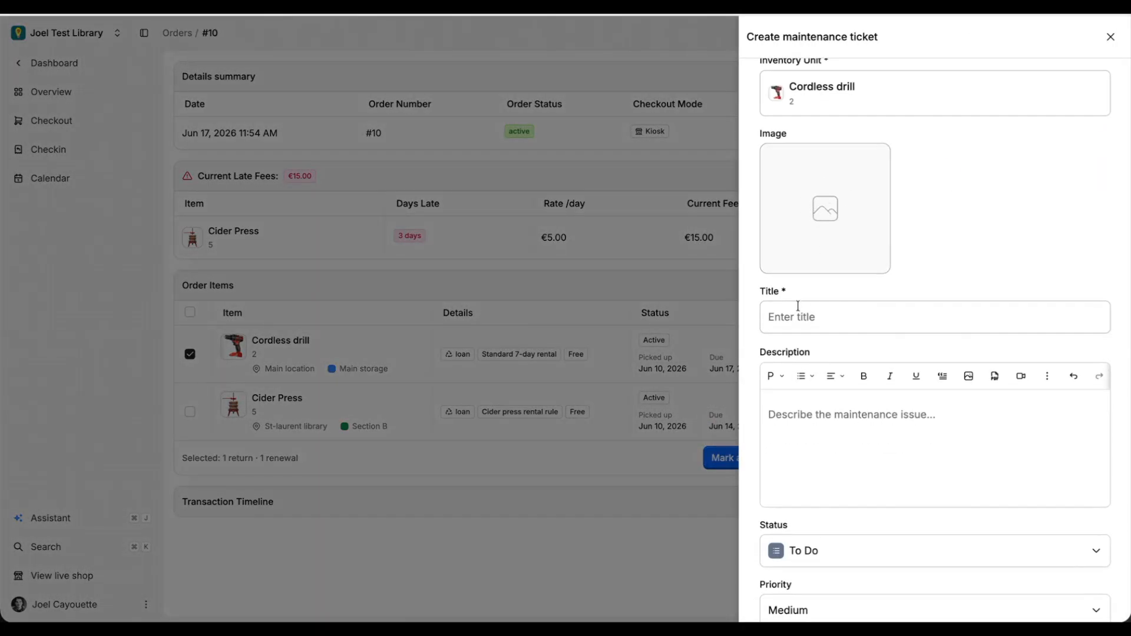
pyautogui.scroll(-1, 783, 428)
pyautogui.scroll(-2, 801, 495)
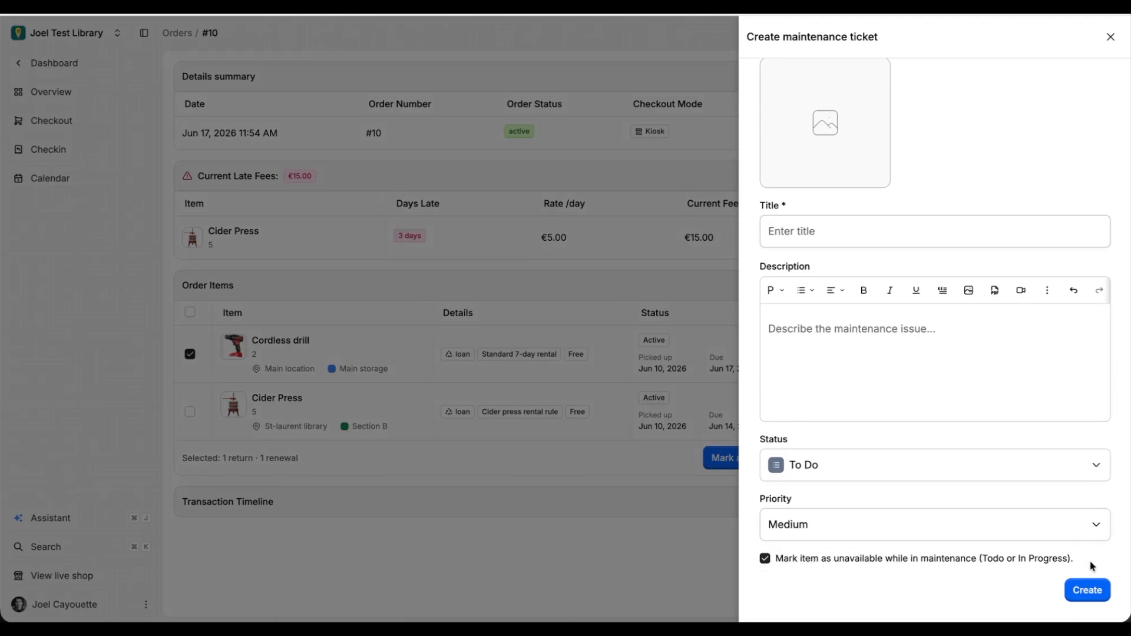
pyautogui.click(1089, 592)
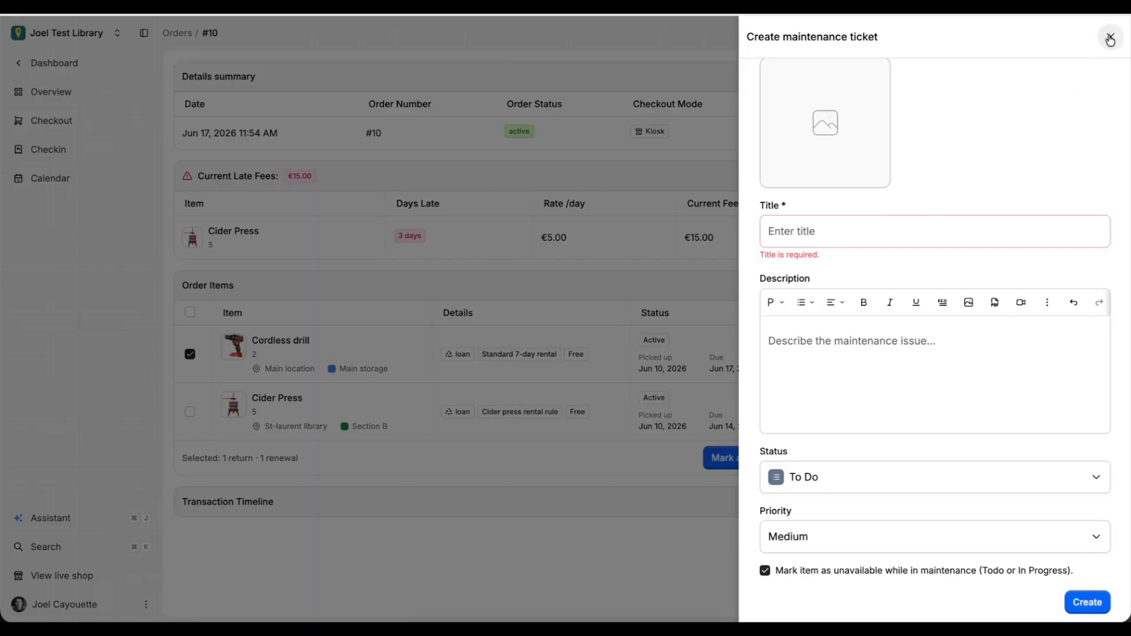
pyautogui.click(1110, 39)
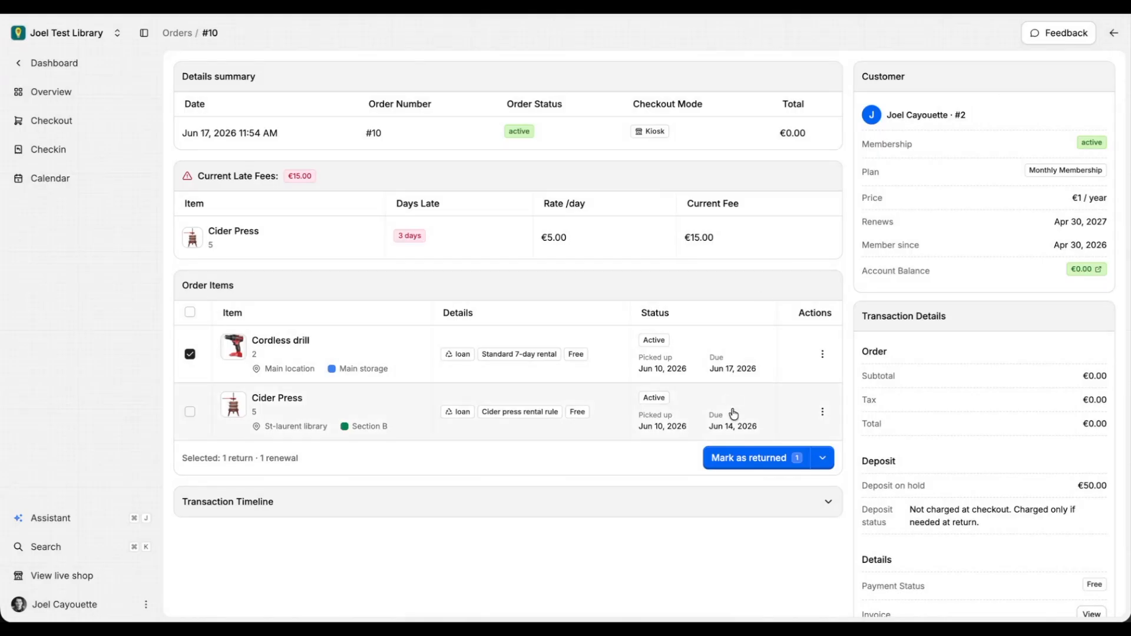
# - Mark the selected cordless drill as returned and confirm its return
pyautogui.click(741, 451)
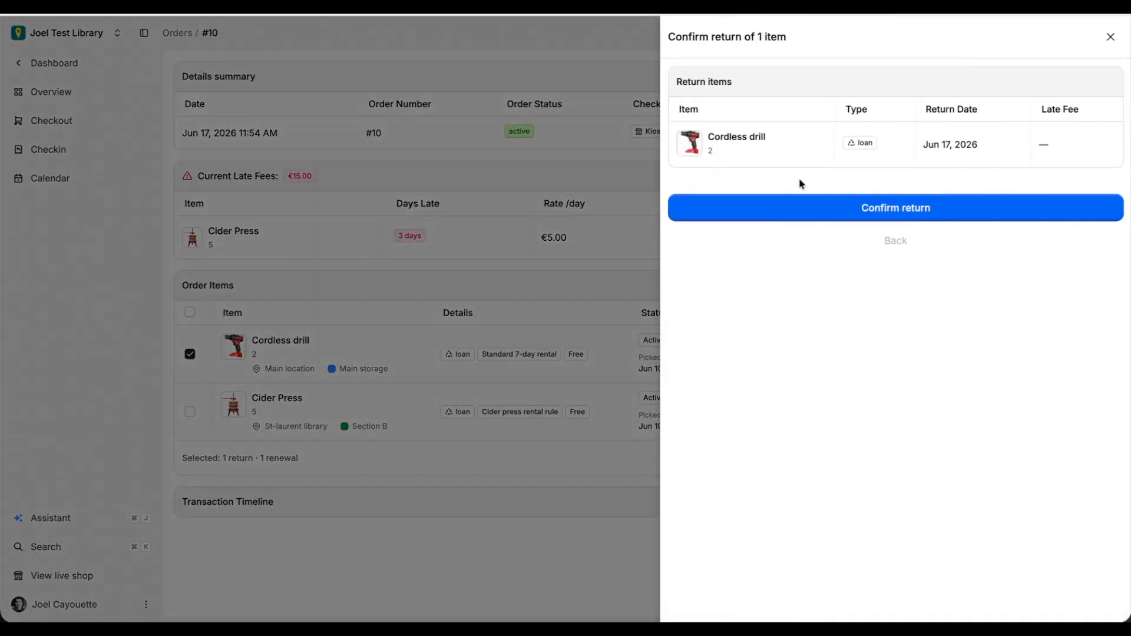
pyautogui.click(816, 208)
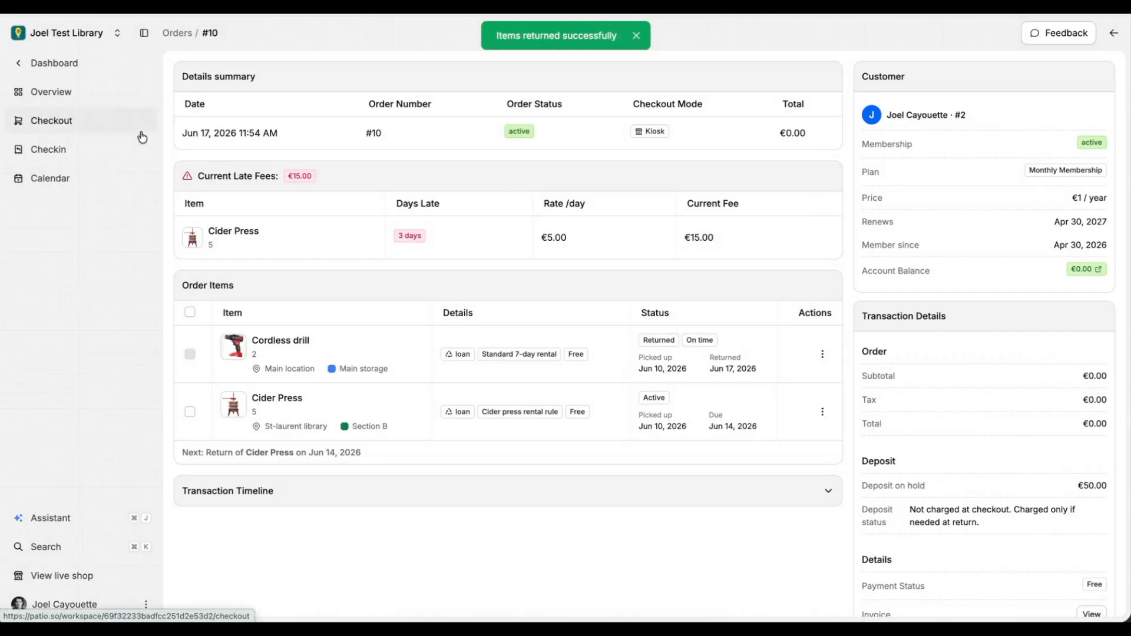
# - Return the overdue Cider Press from the dashboard overview, charging €0 of its late fees and releasing its deposit in full
pyautogui.click(43, 89)
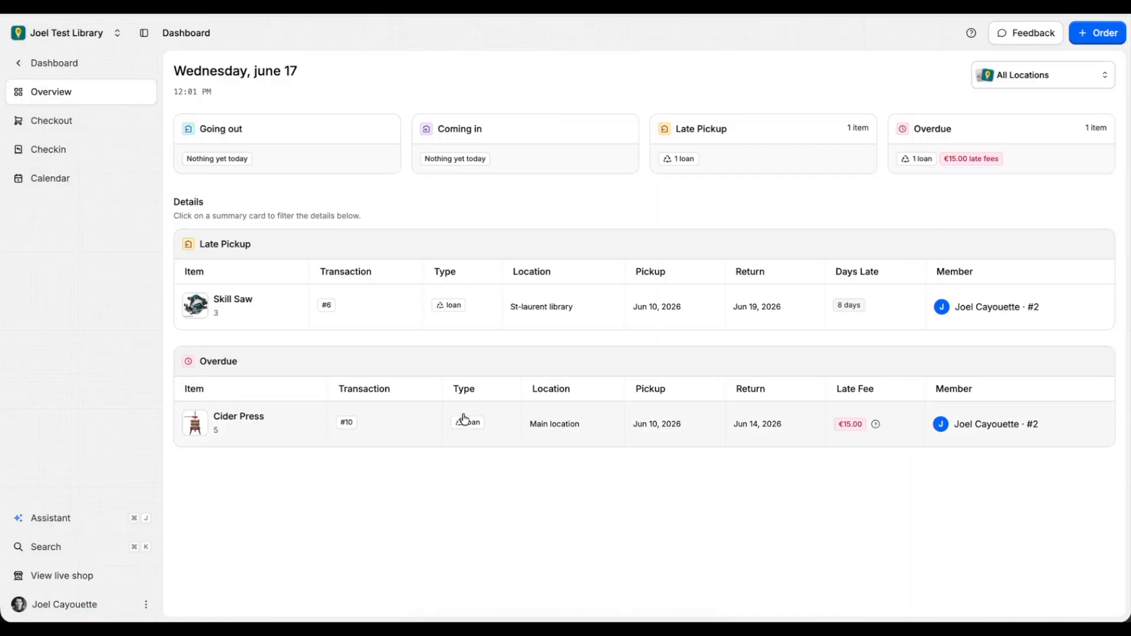
pyautogui.click(843, 415)
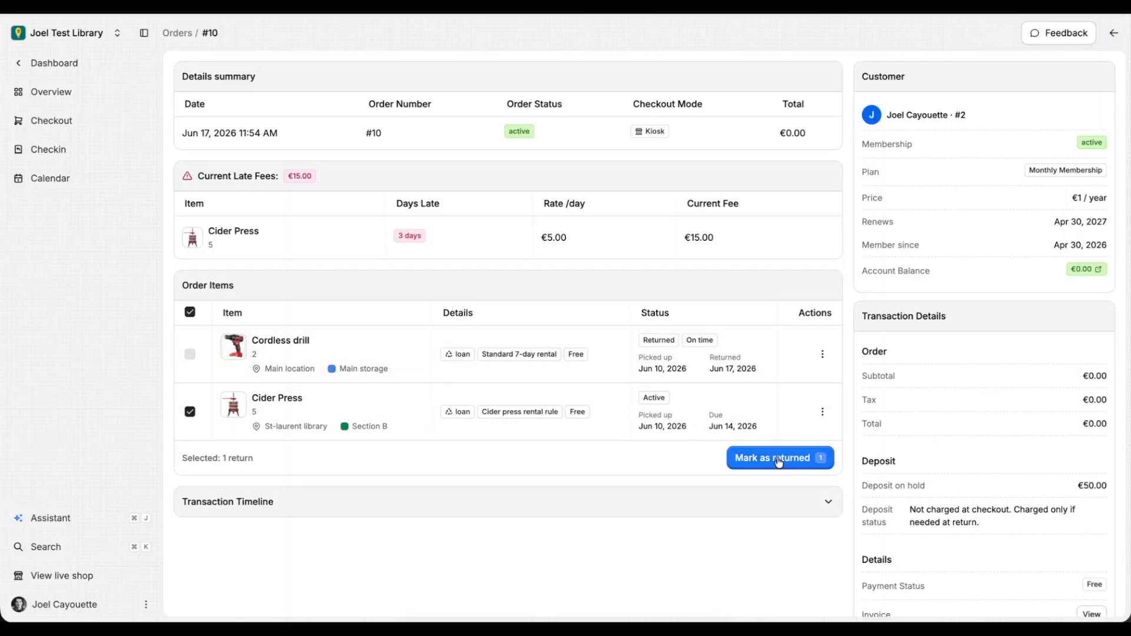
pyautogui.click(778, 461)
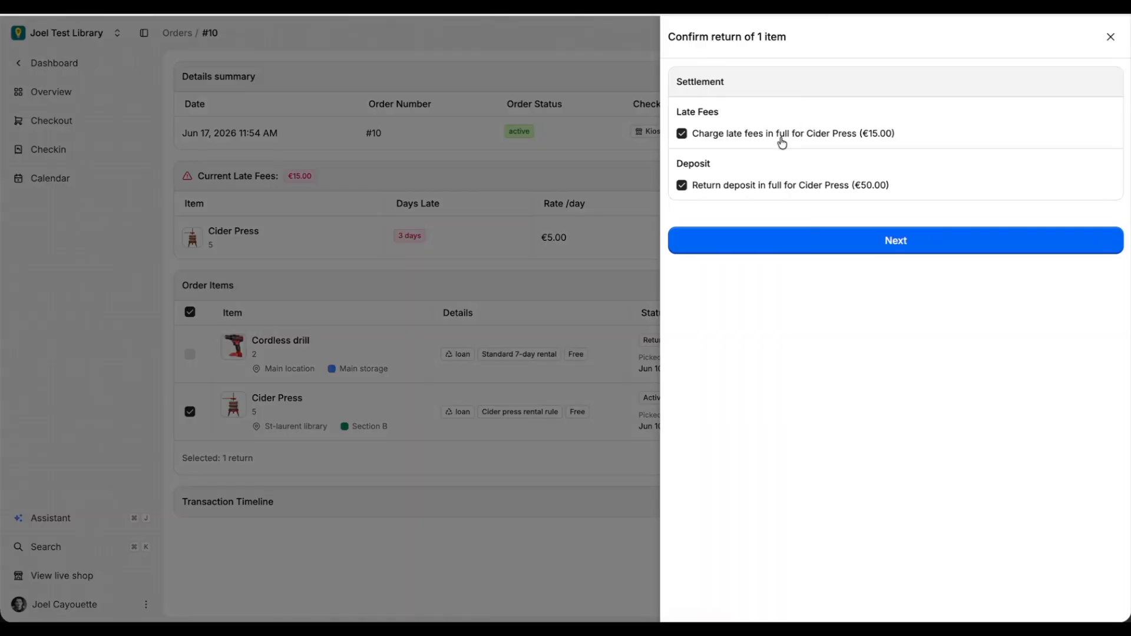
pyautogui.click(780, 140)
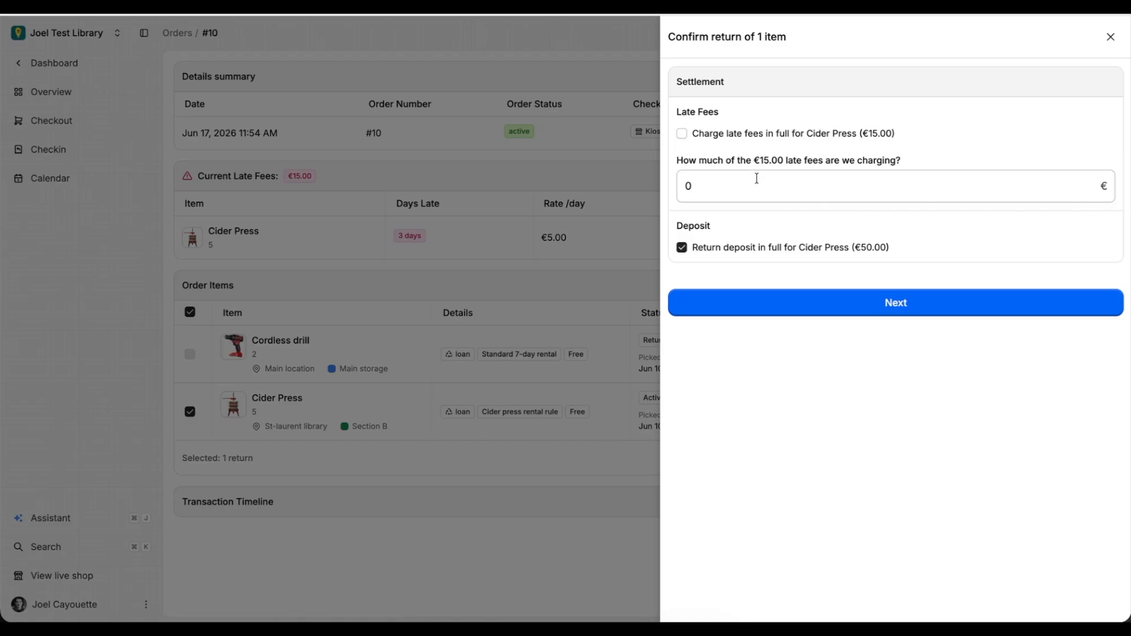
pyautogui.click(755, 180)
pyautogui.write('10')
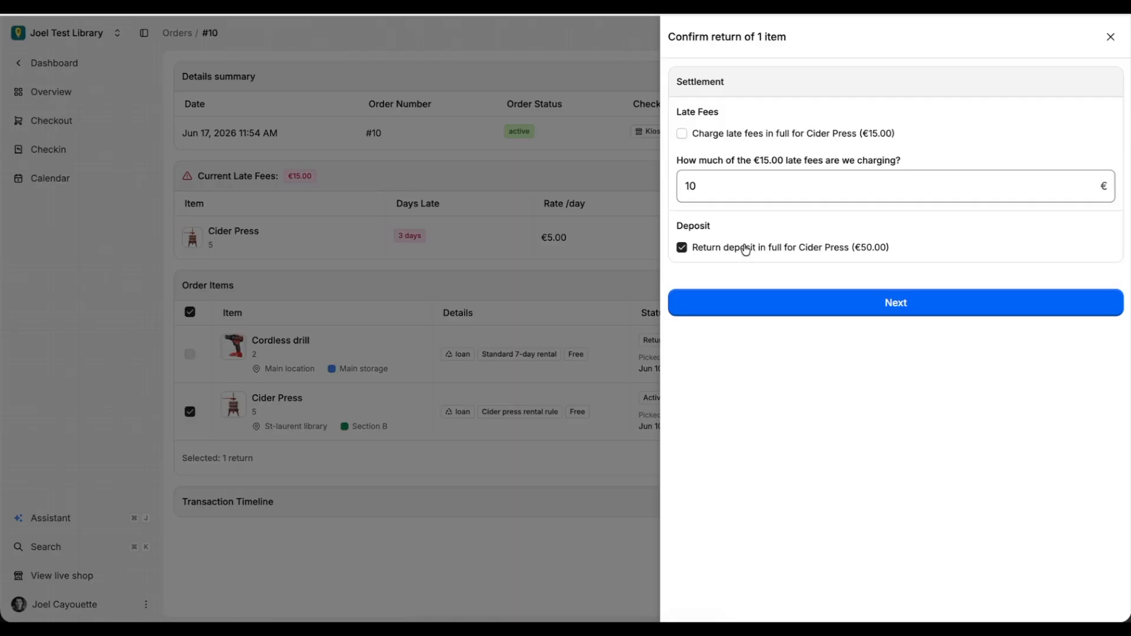
pyautogui.press('BackSpace')
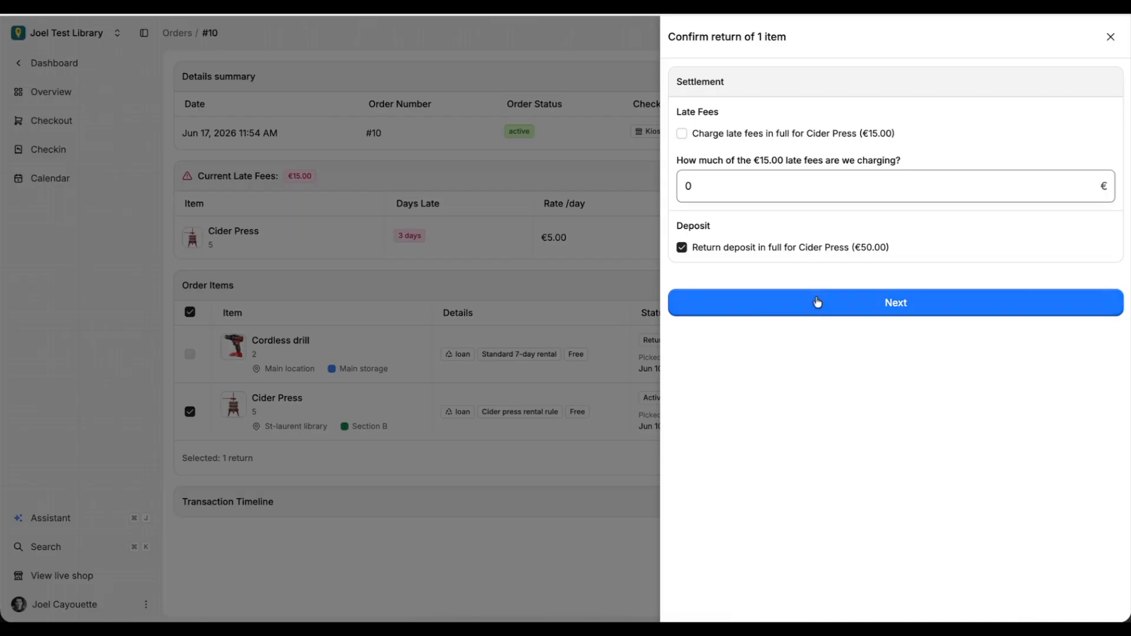
pyautogui.click(816, 302)
pyautogui.click(817, 317)
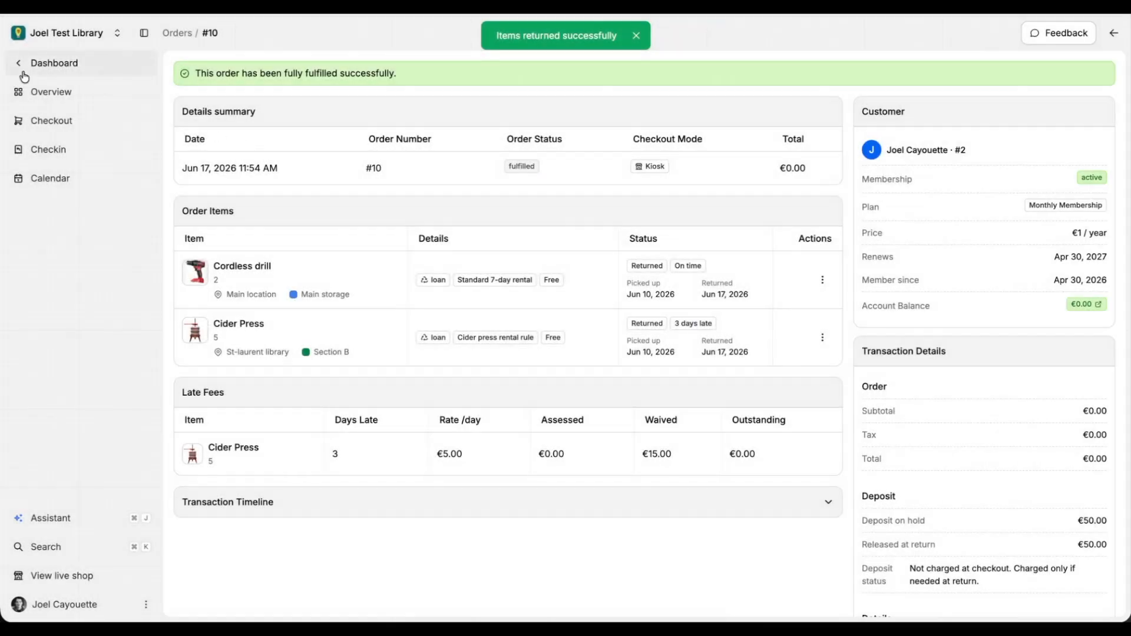
# - Start a checkout for the member and add the cordless drill with SKU 2 to the cart for Jun 17 - Jun 24
pyautogui.click(41, 93)
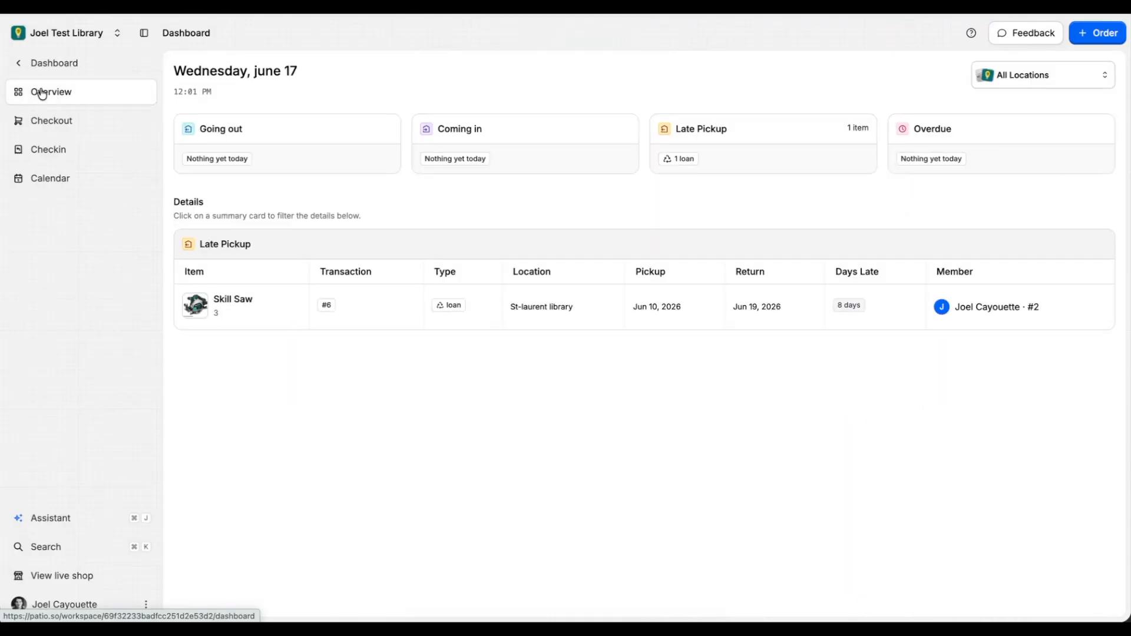
pyautogui.click(42, 117)
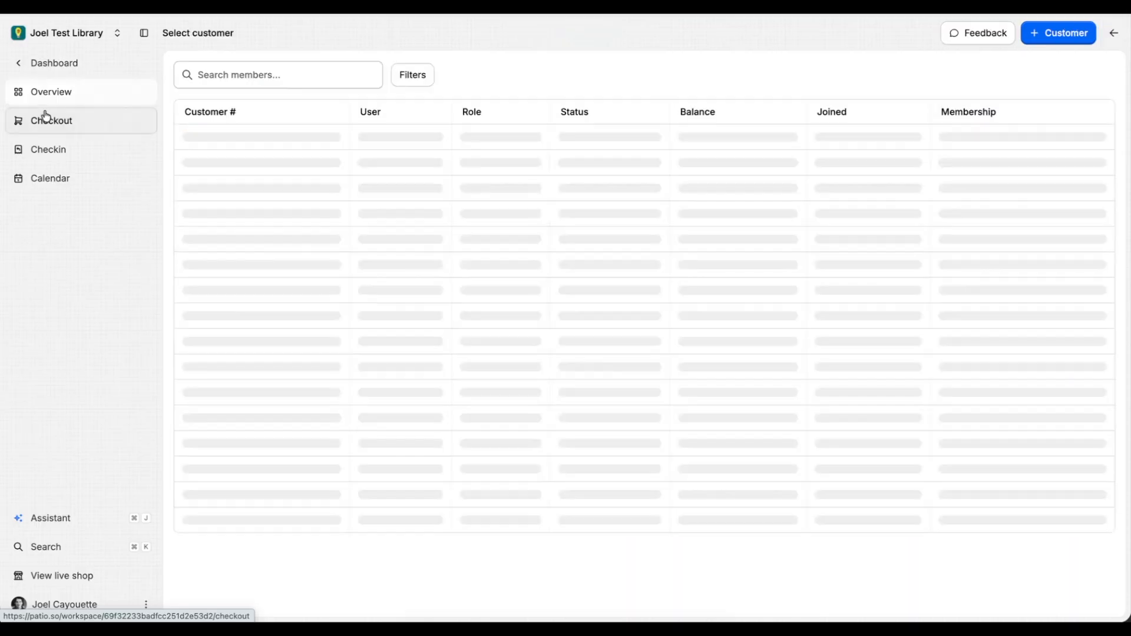
pyautogui.click(347, 214)
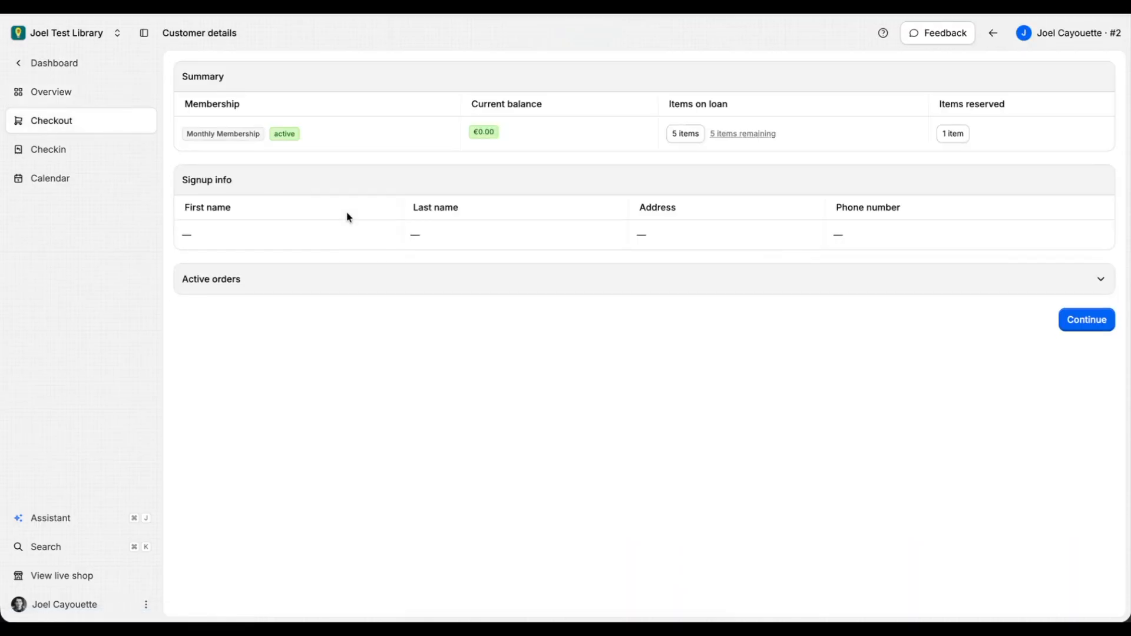
pyautogui.click(1083, 321)
pyautogui.click(650, 102)
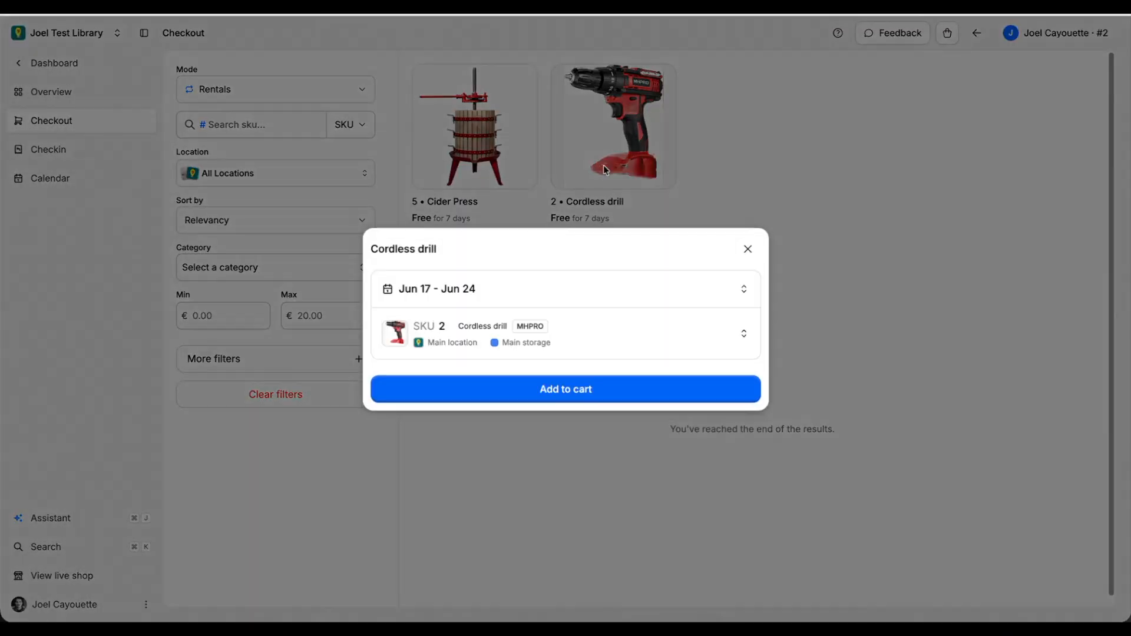
pyautogui.click(558, 294)
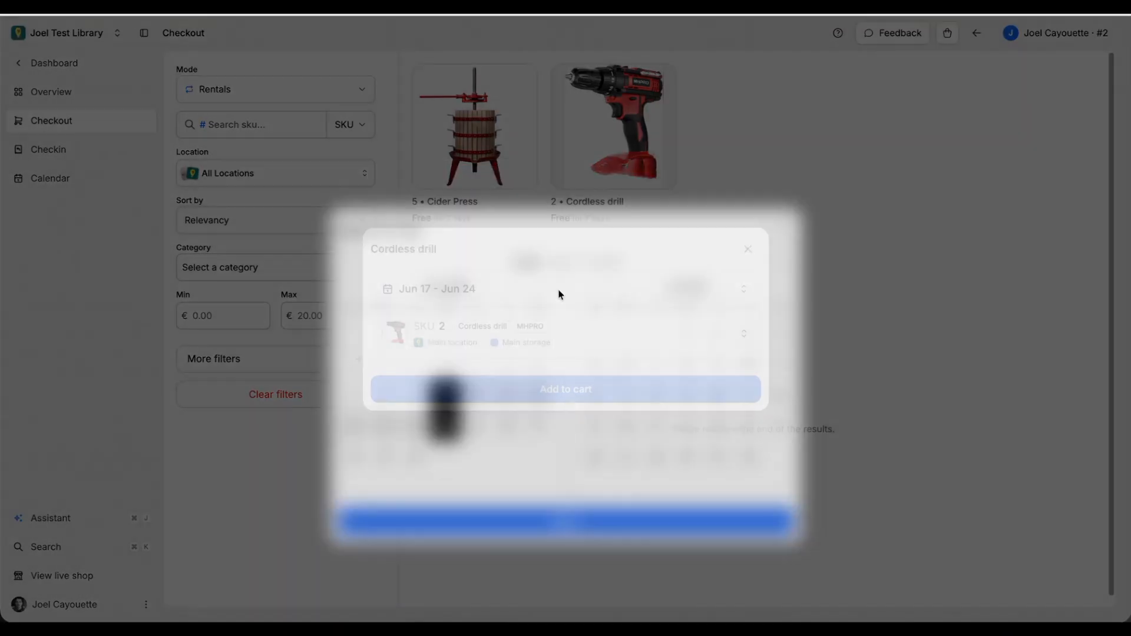
pyautogui.click(516, 469)
pyautogui.click(524, 389)
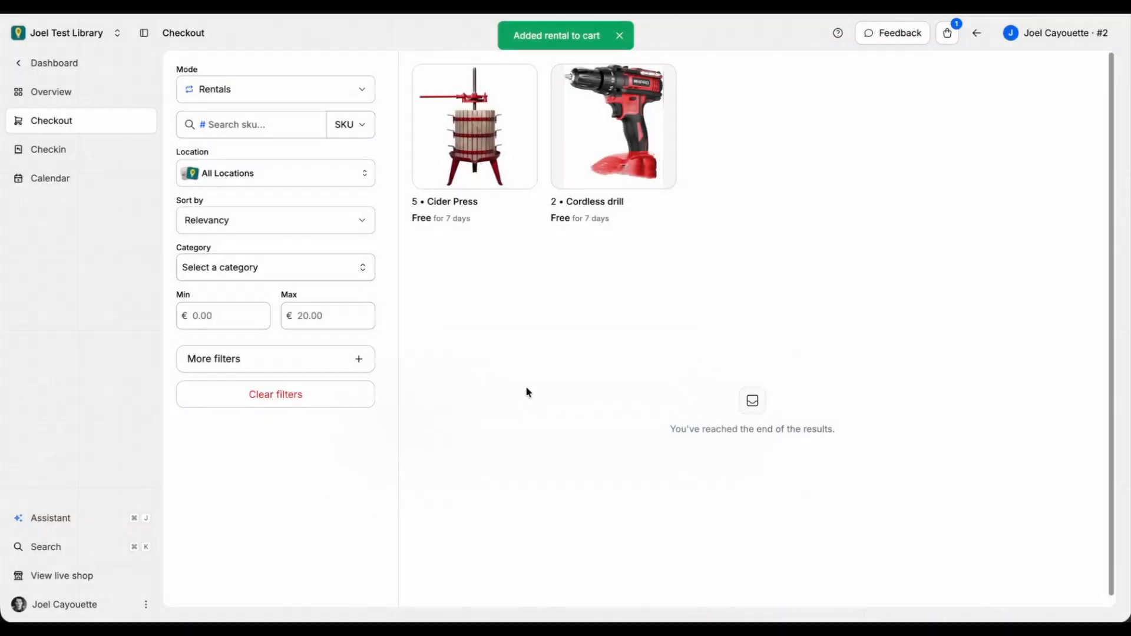
# - Review the cart and complete the checkout of the cordless drill rental
pyautogui.click(958, 33)
pyautogui.click(637, 370)
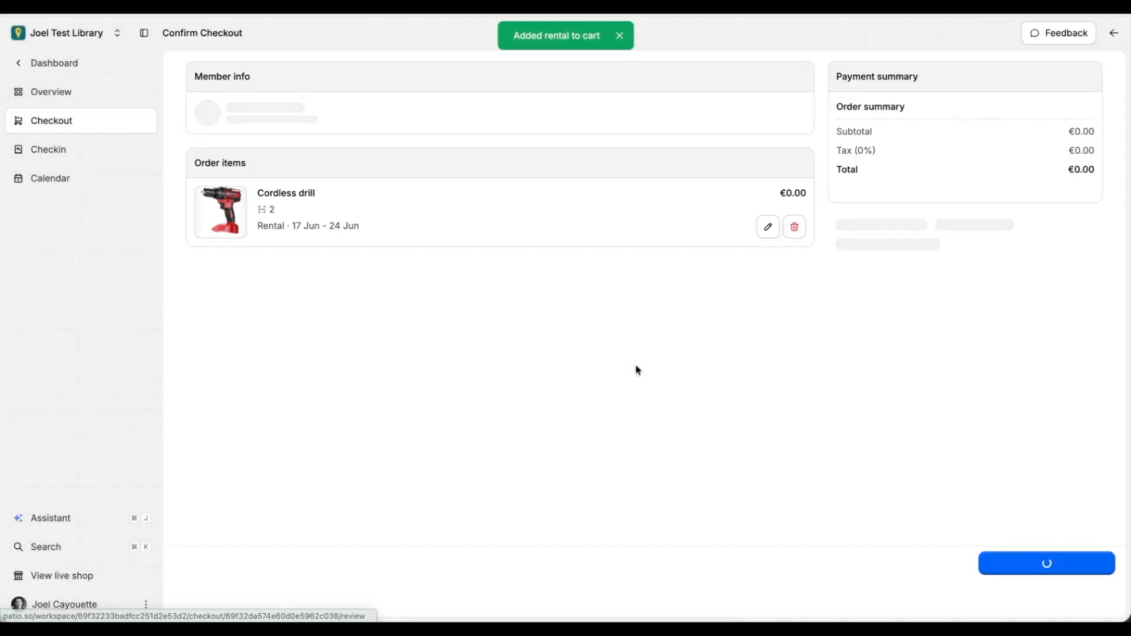
pyautogui.click(1027, 565)
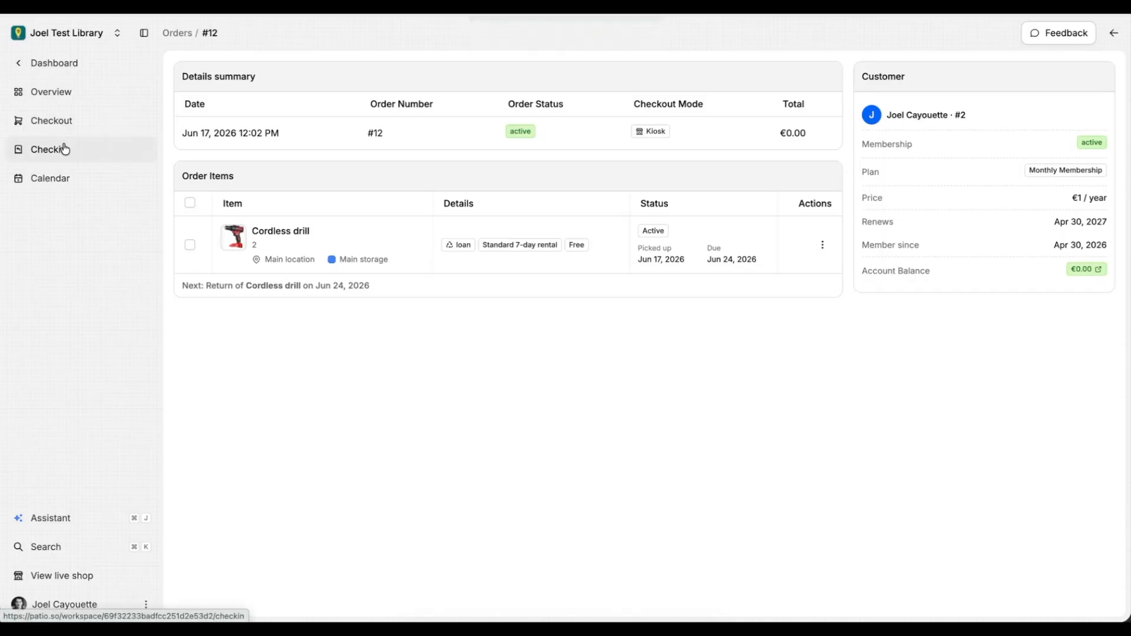
# - From the check-in list of on-loan items, open the order for the cordless drill with SKU 8 and view its available item actions
pyautogui.click(65, 149)
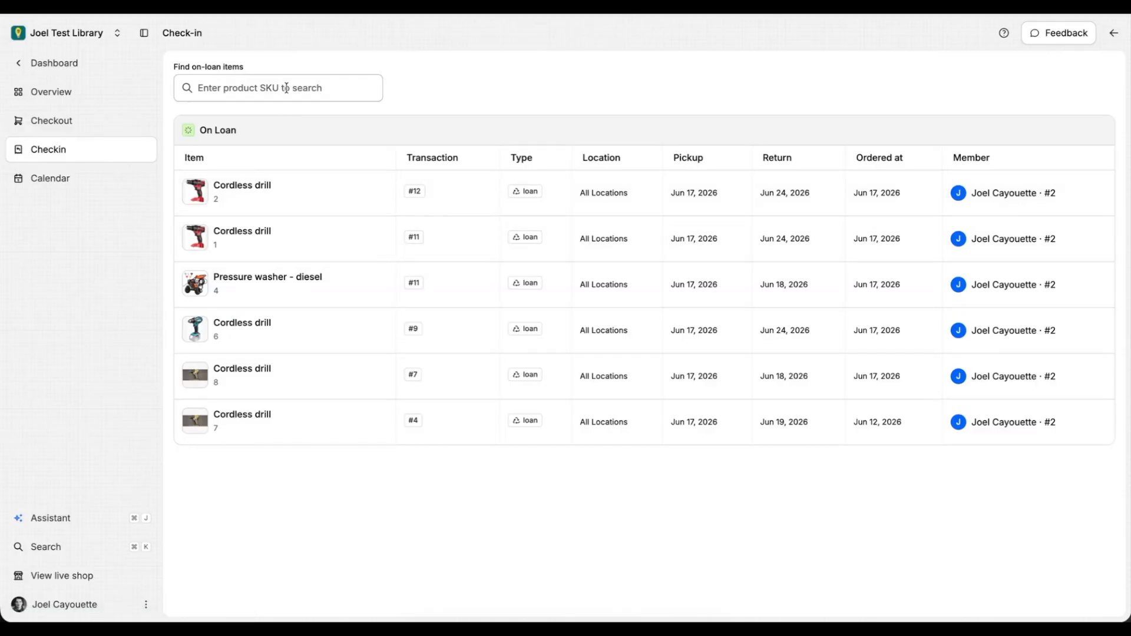
pyautogui.click(235, 389)
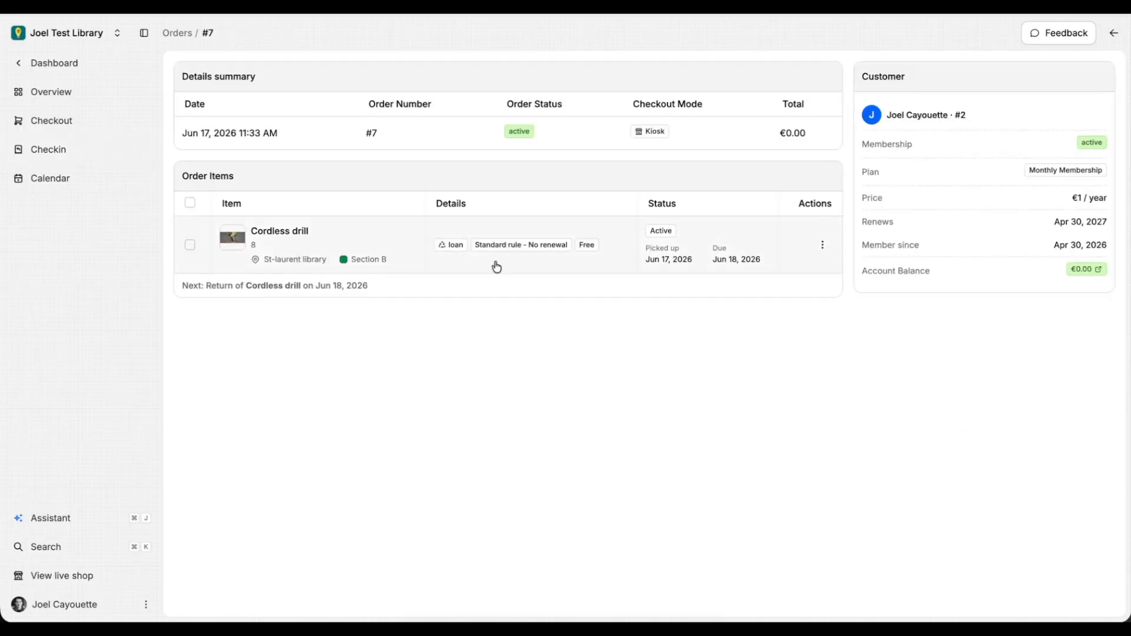
pyautogui.click(822, 244)
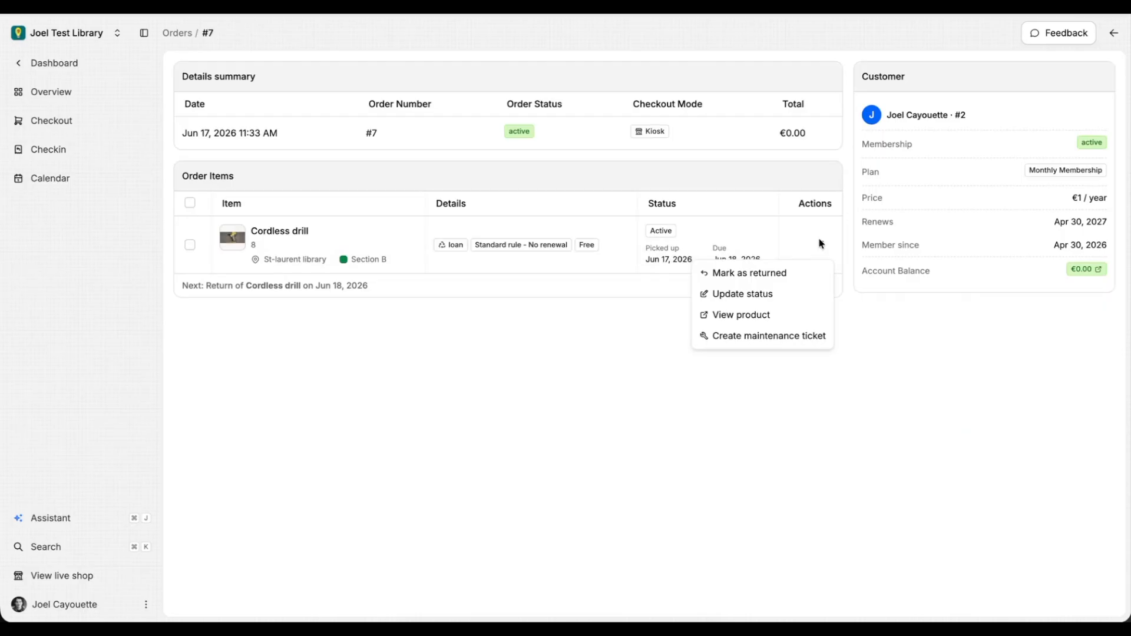
pyautogui.click(821, 244)
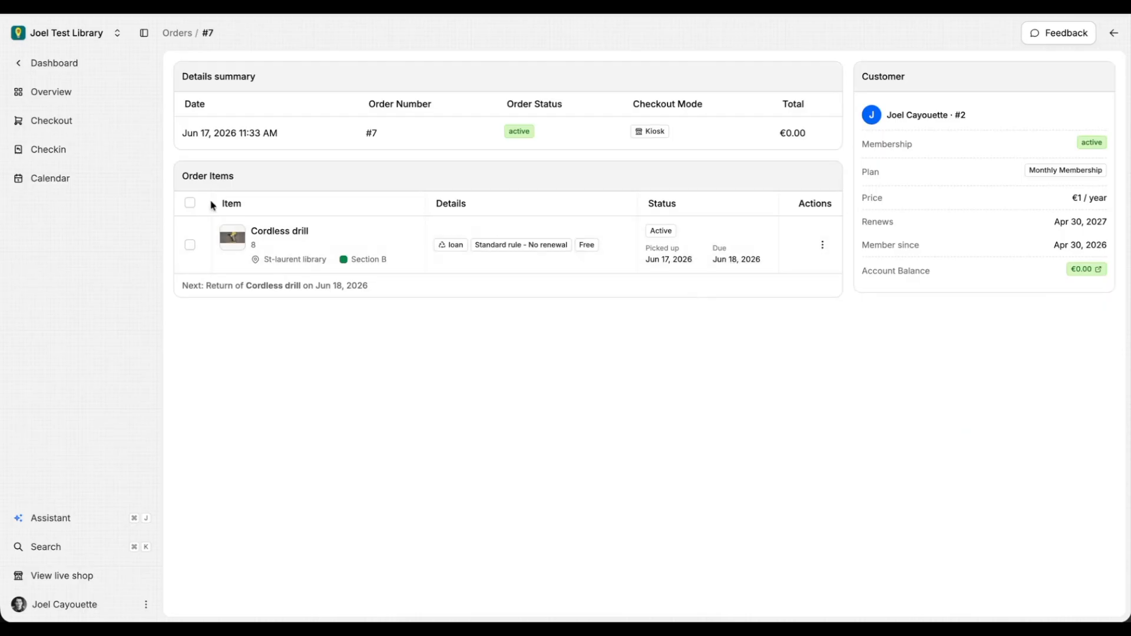
# - Open the calendar of pickups and returns and keep it on June 2026
pyautogui.click(61, 180)
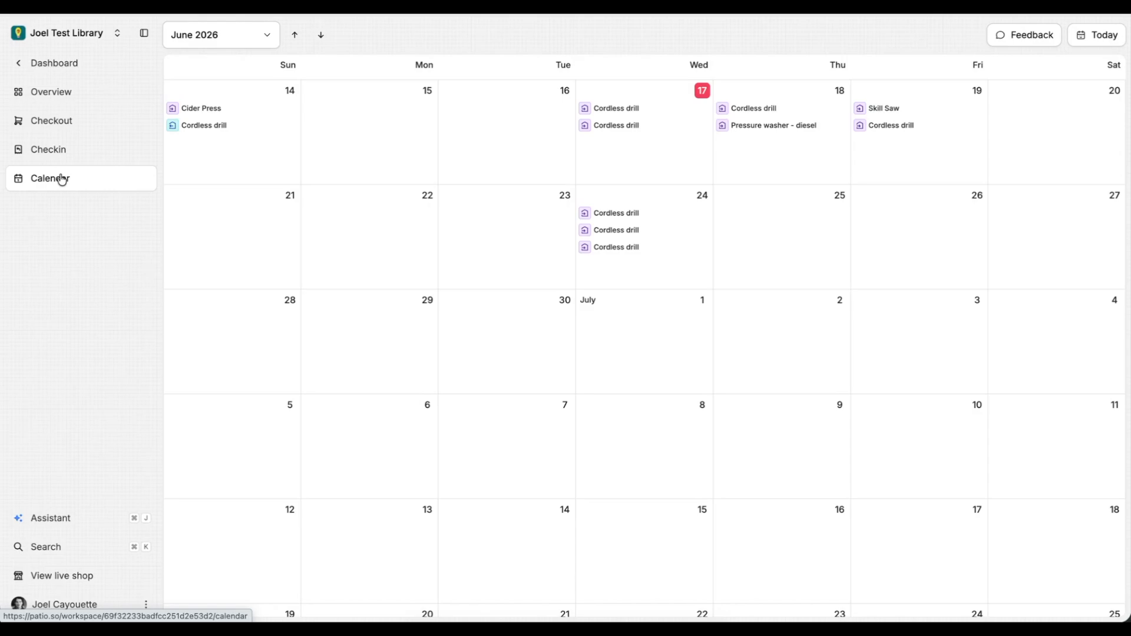
pyautogui.click(206, 34)
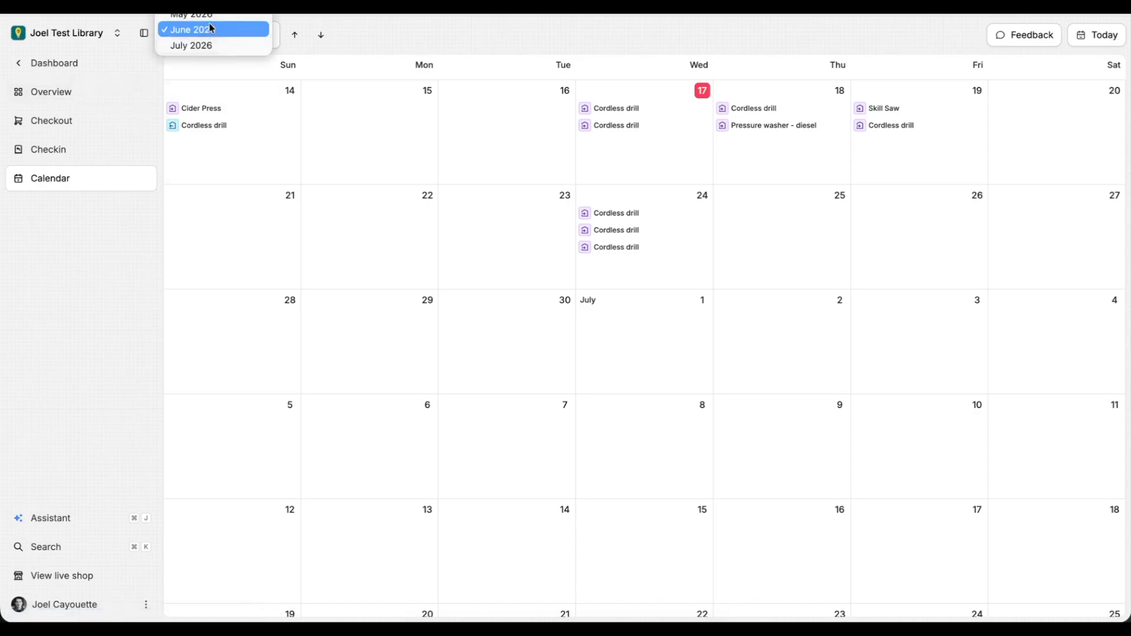
pyautogui.click(210, 28)
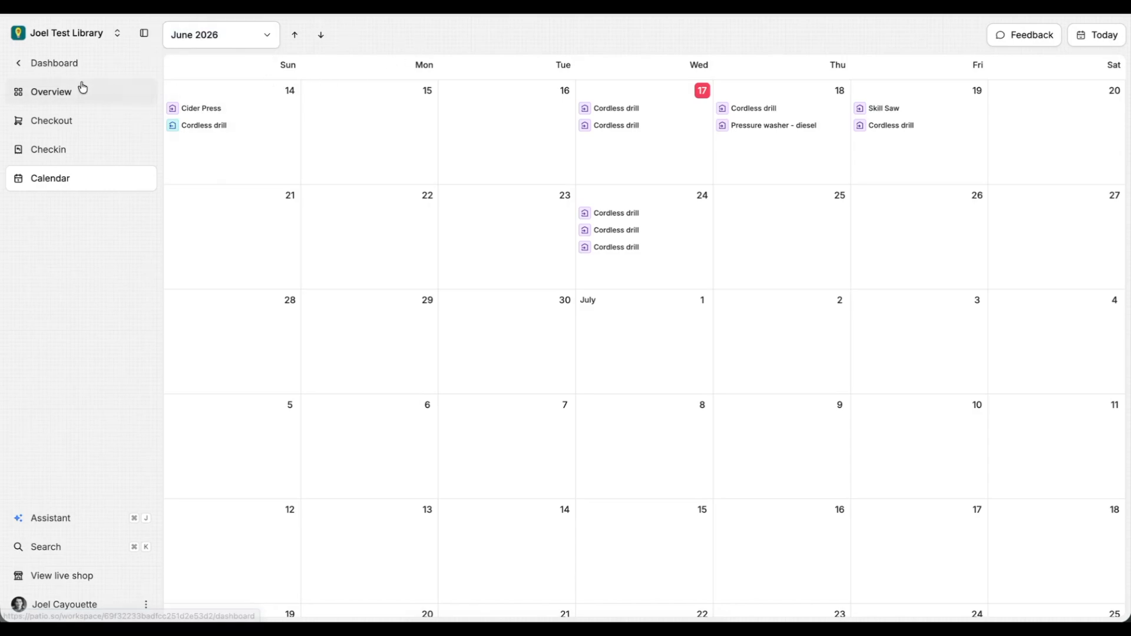
# - Go back to the main workspace sections and review the customer list and the full order history
pyautogui.click(67, 61)
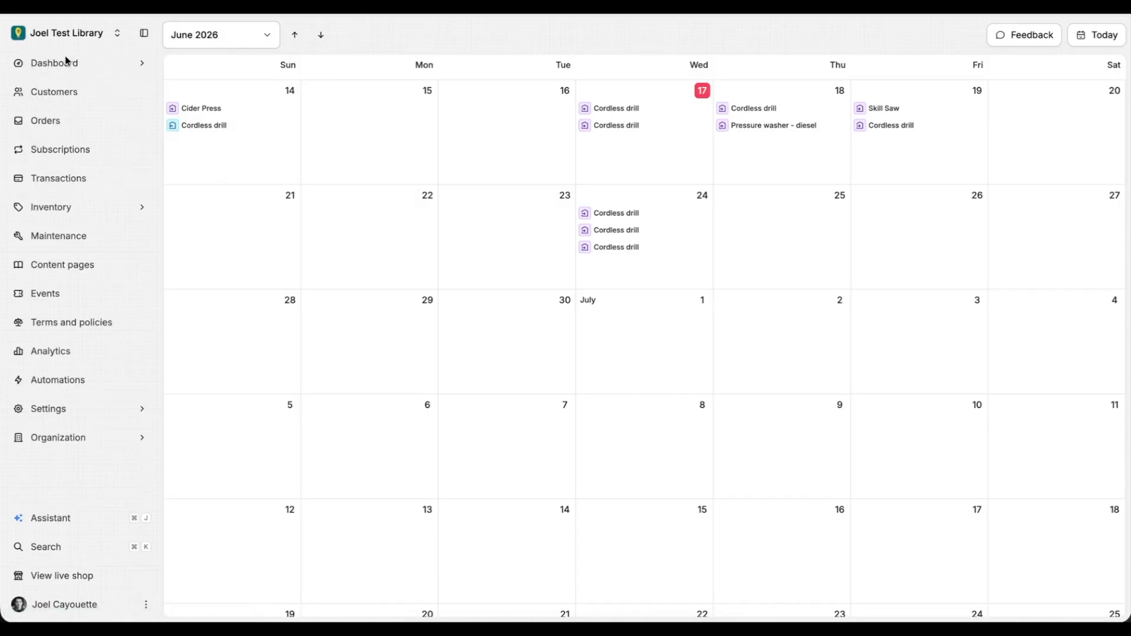
pyautogui.click(62, 94)
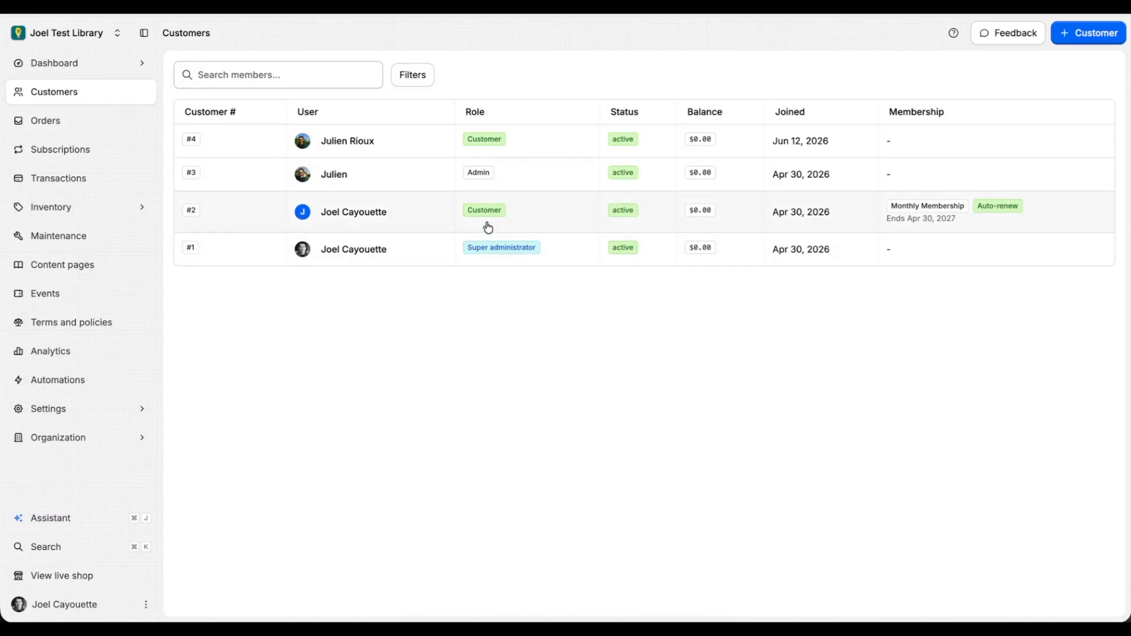
pyautogui.click(66, 124)
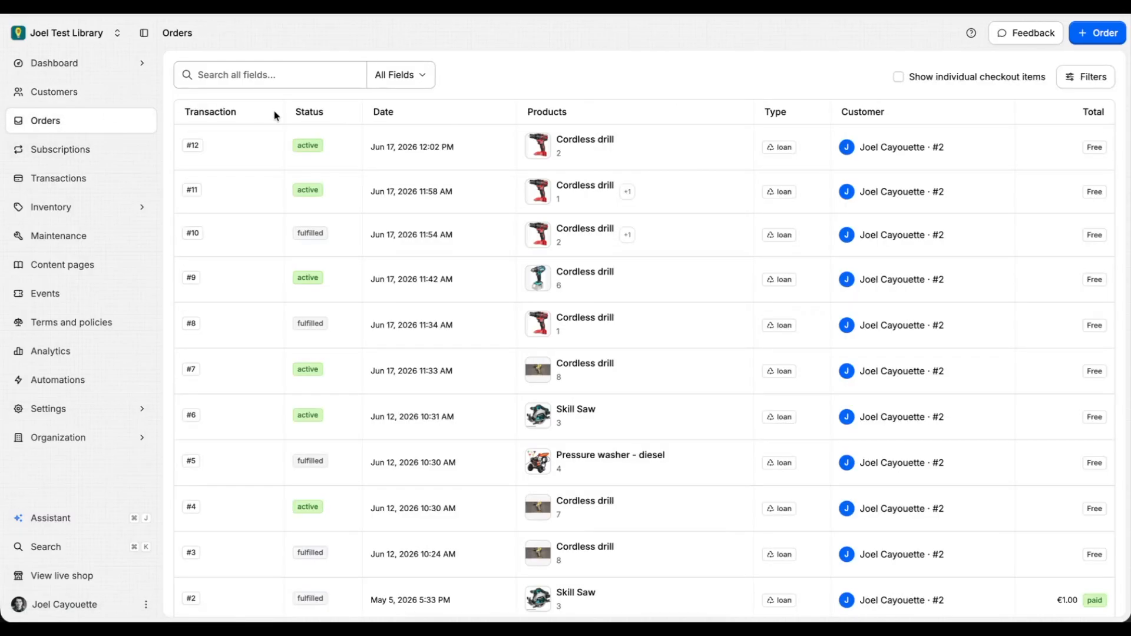
pyautogui.scroll(-2, 514, 122)
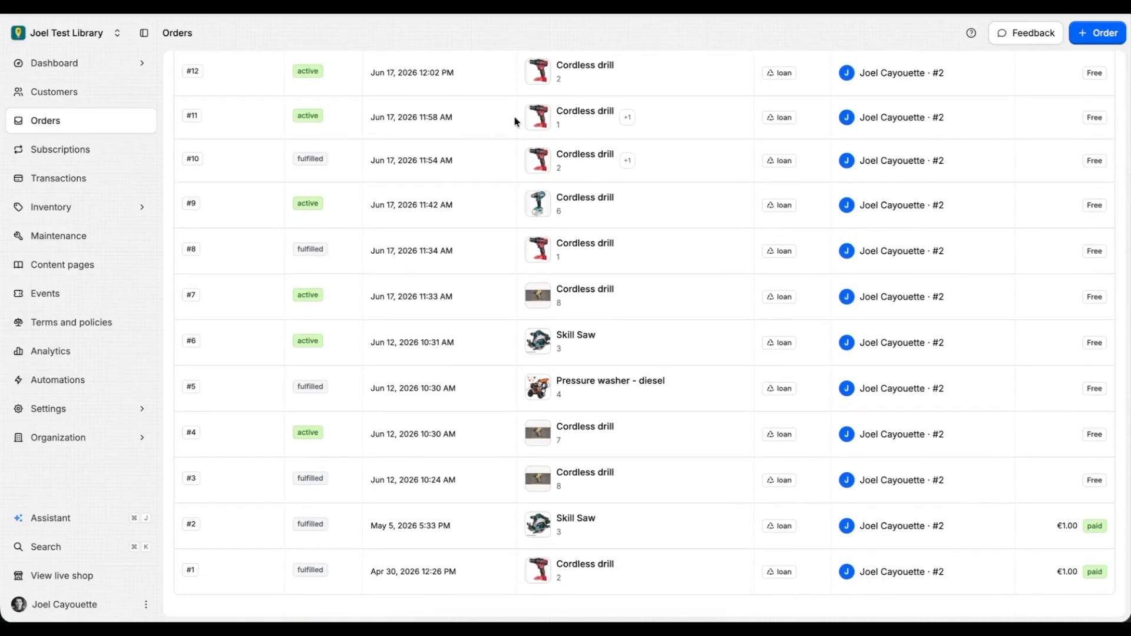
pyautogui.scroll(2, 514, 122)
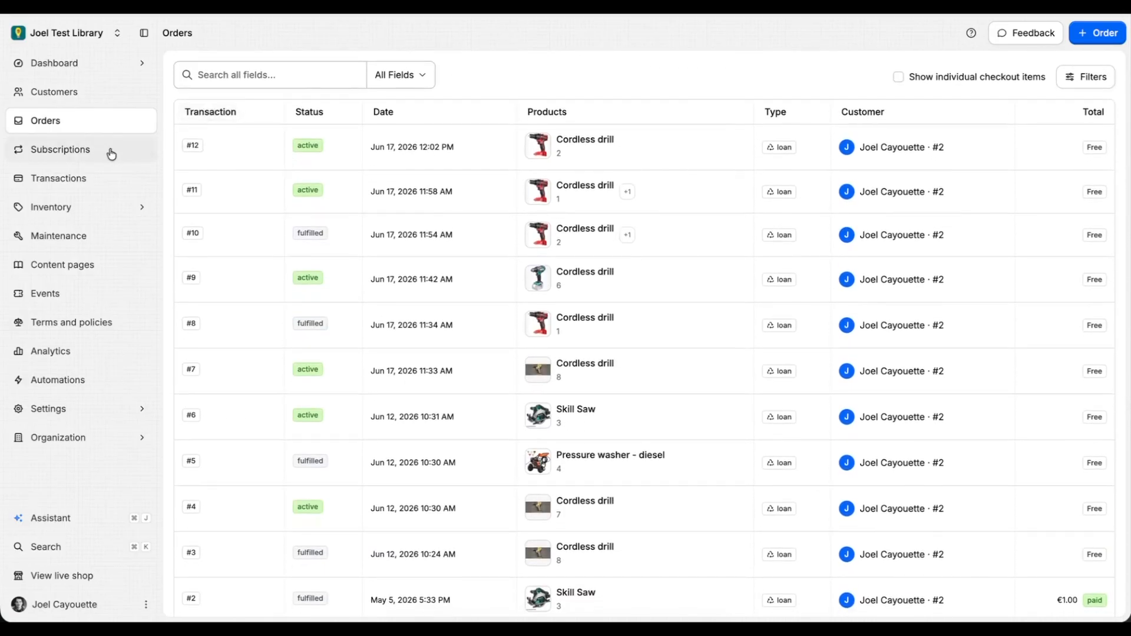
# - Review the membership subscriptions, then the transaction summary cards from revenue through deposits and late fees
pyautogui.click(107, 156)
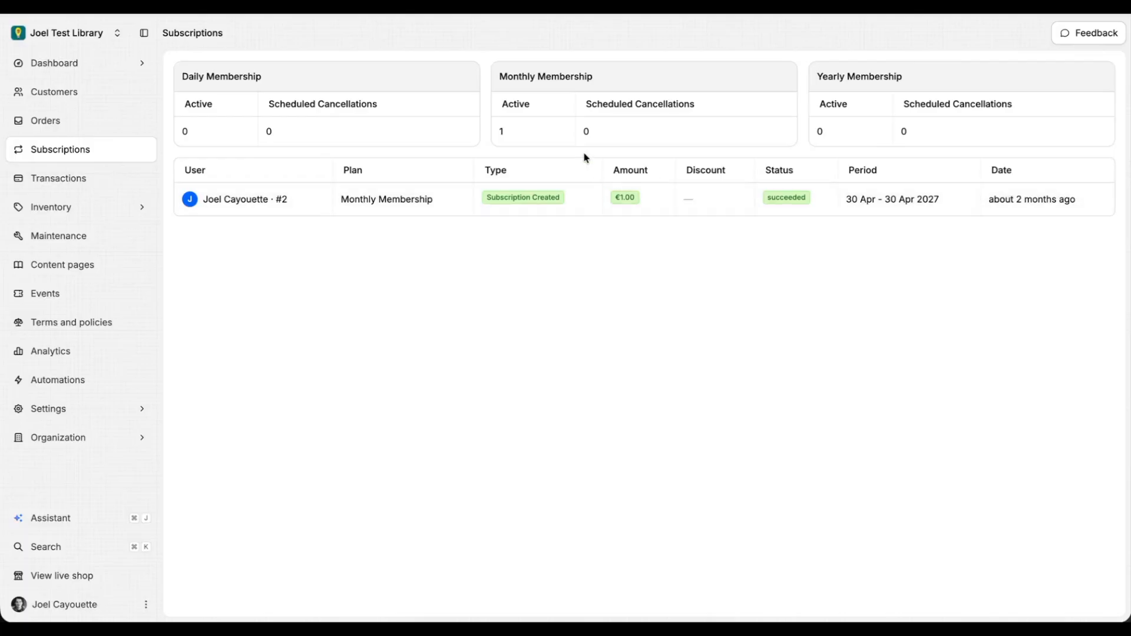
pyautogui.click(105, 179)
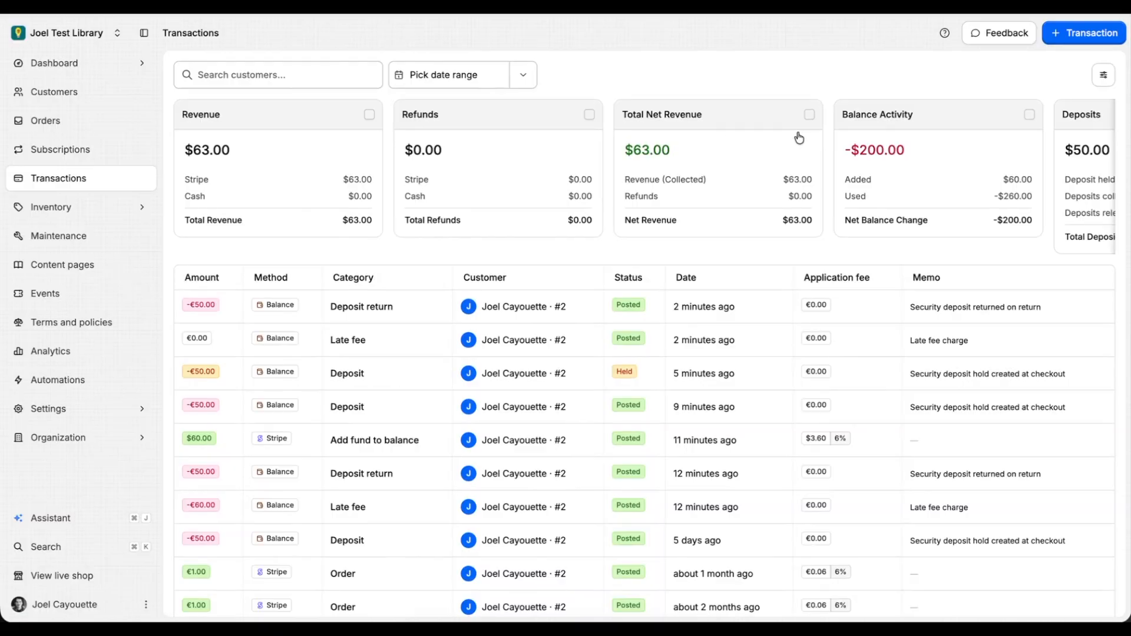
pyautogui.hscroll(2, 887, 152)
pyautogui.hscroll(5, 886, 151)
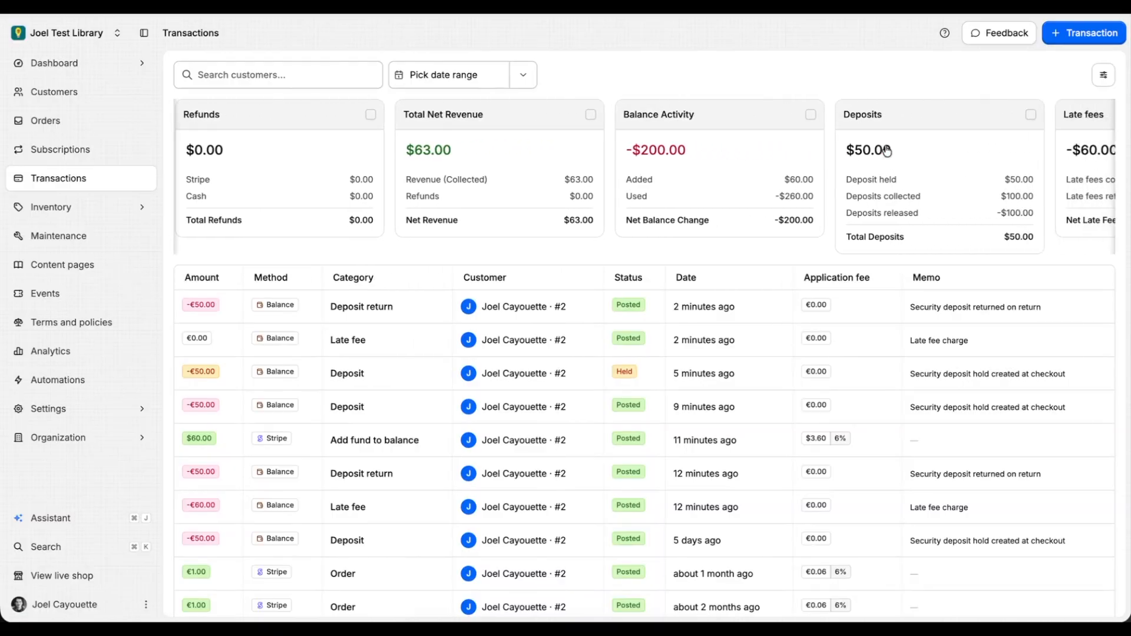
pyautogui.hscroll(5, 887, 151)
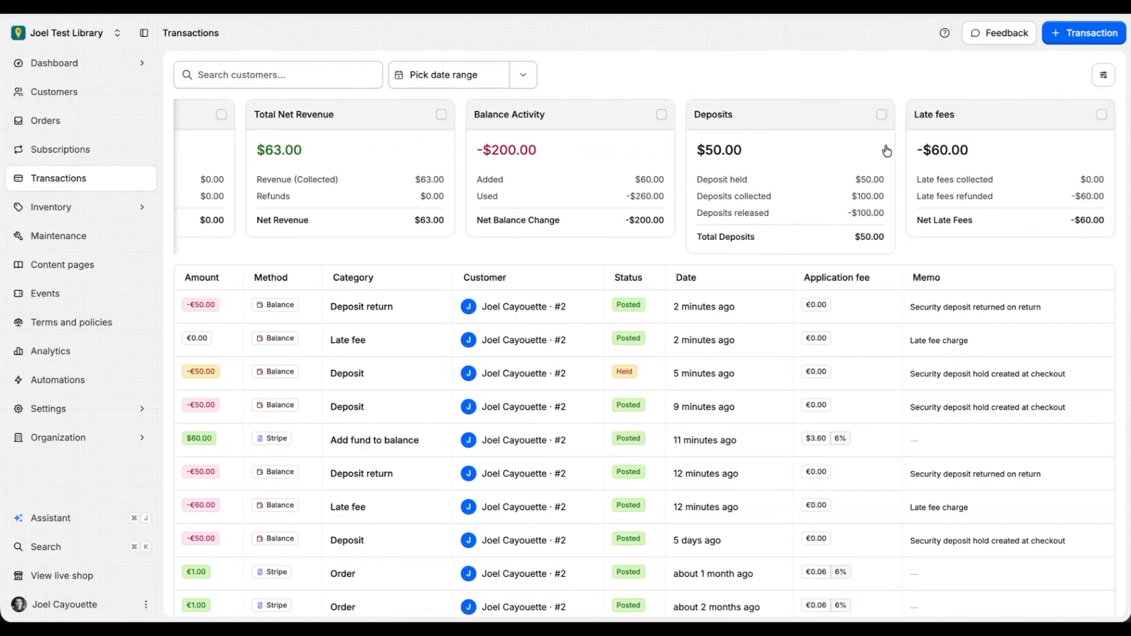
pyautogui.hscroll(-12, 887, 152)
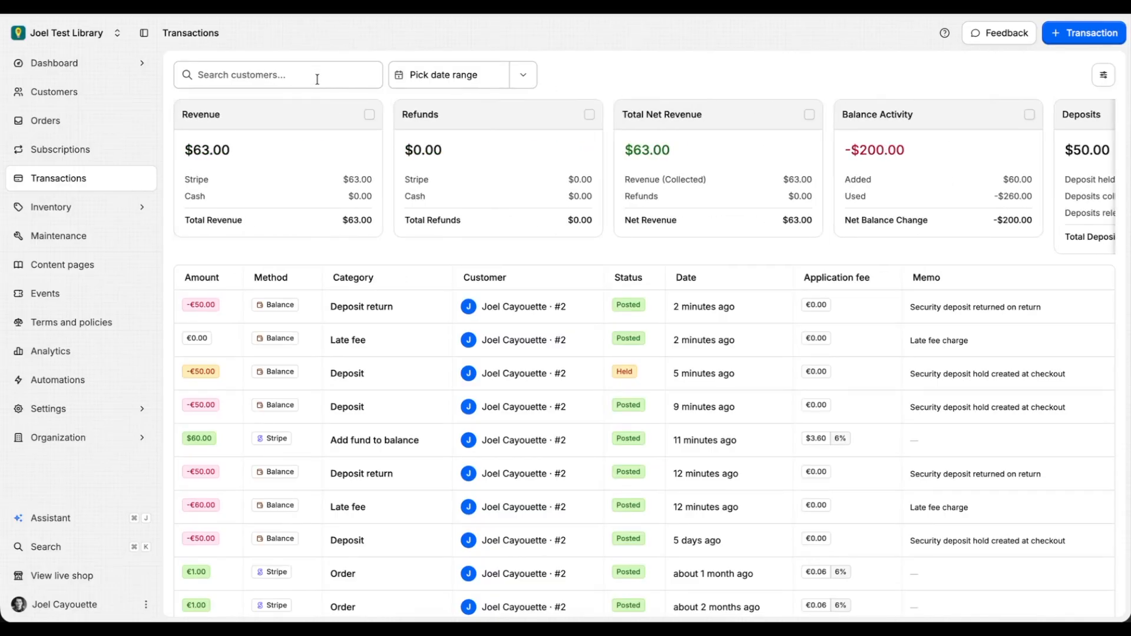
# - Check the date range selector for transactions without picking dates, and look through the transaction list down to the initial subscription
pyautogui.click(431, 76)
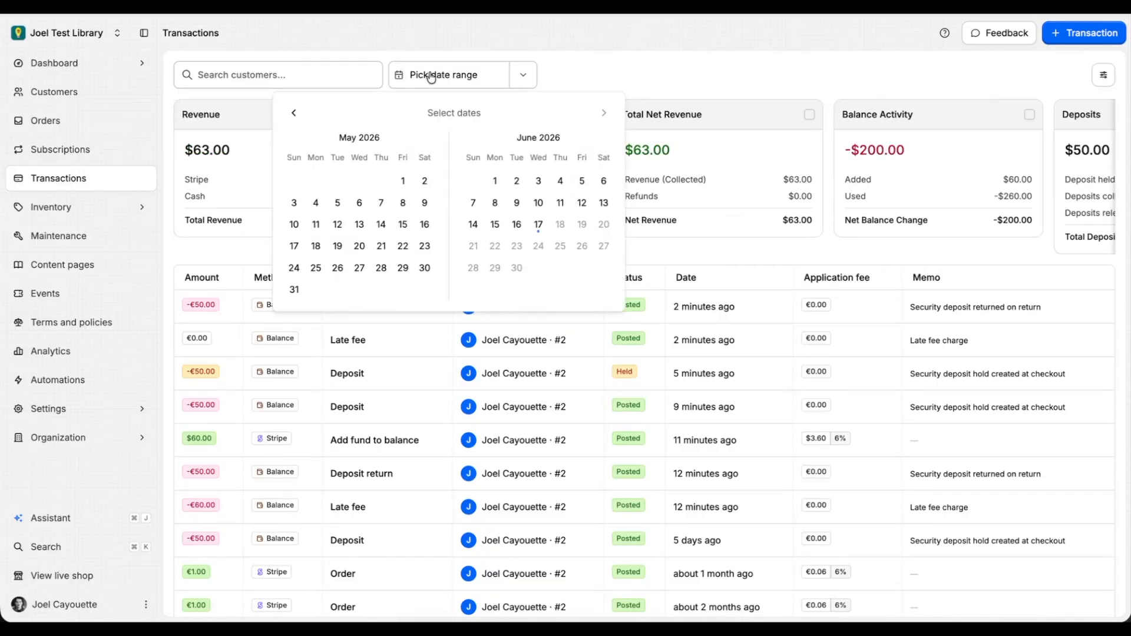
pyautogui.click(432, 77)
pyautogui.scroll(-1, 439, 222)
pyautogui.scroll(1, 440, 227)
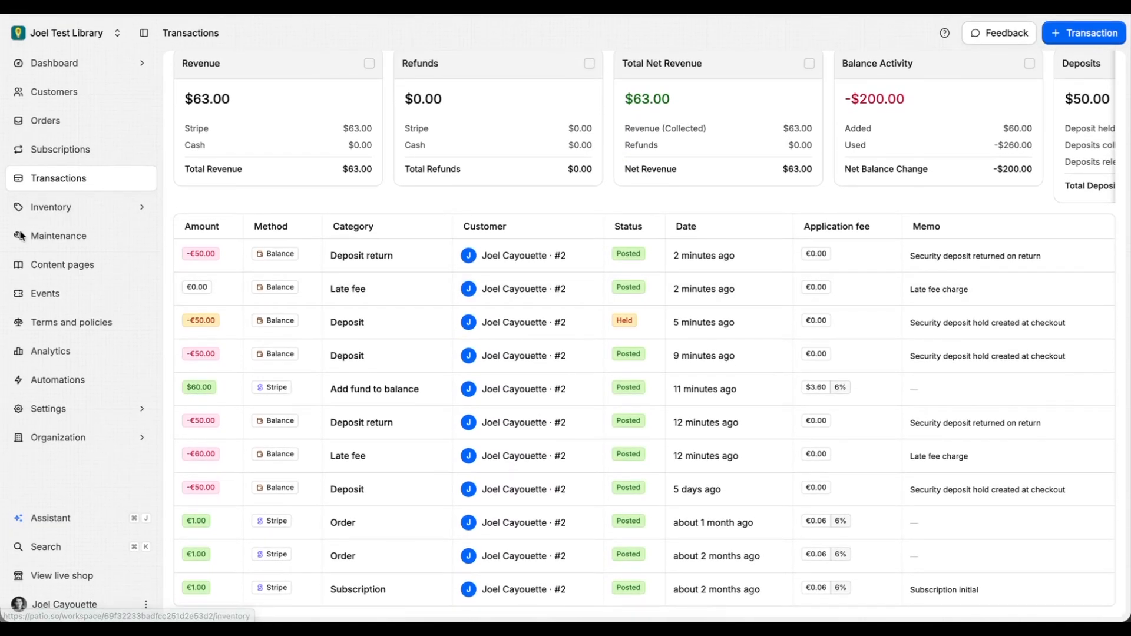
pyautogui.scroll(1, 278, 262)
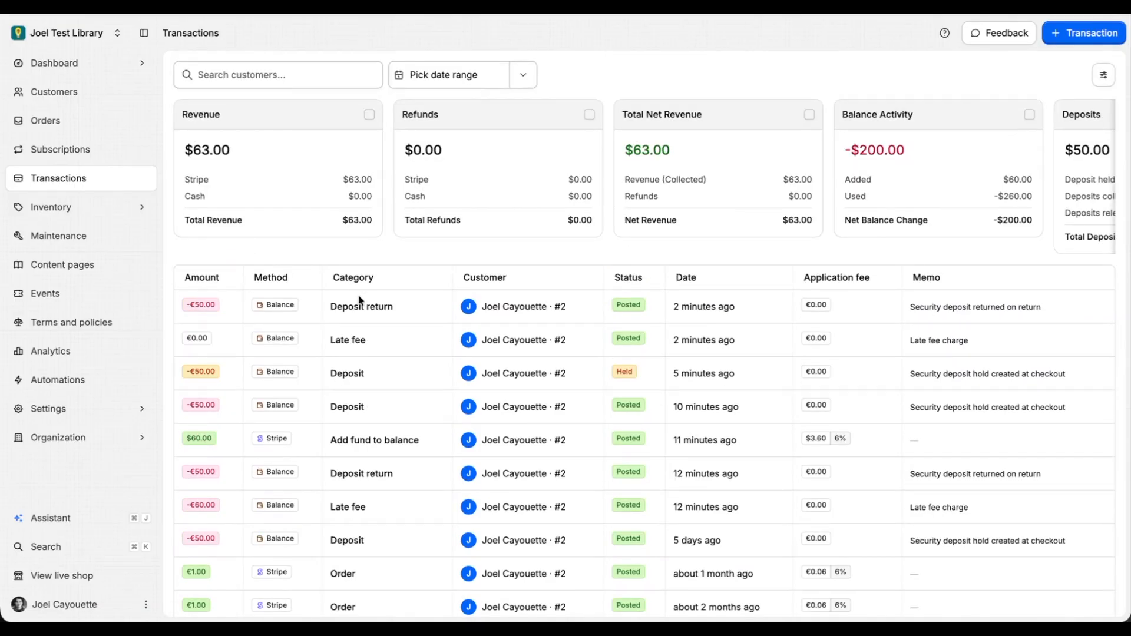
pyautogui.scroll(-1, 366, 404)
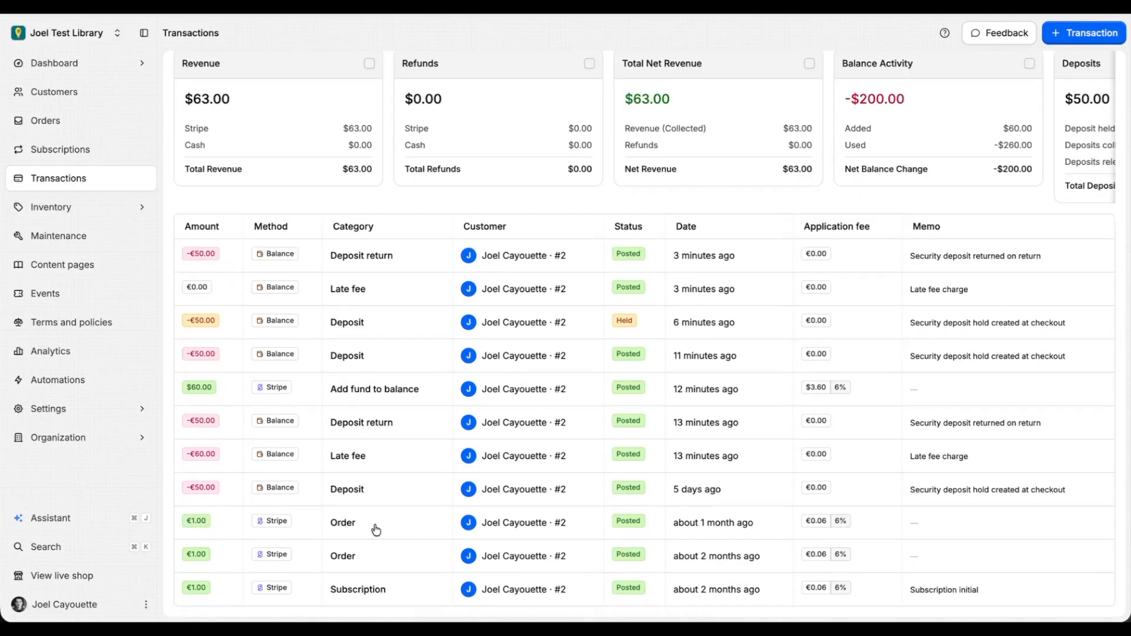
# - Open the Stripe order transaction from about 1 month ago, inspect its full payment details and close them
pyautogui.click(375, 530)
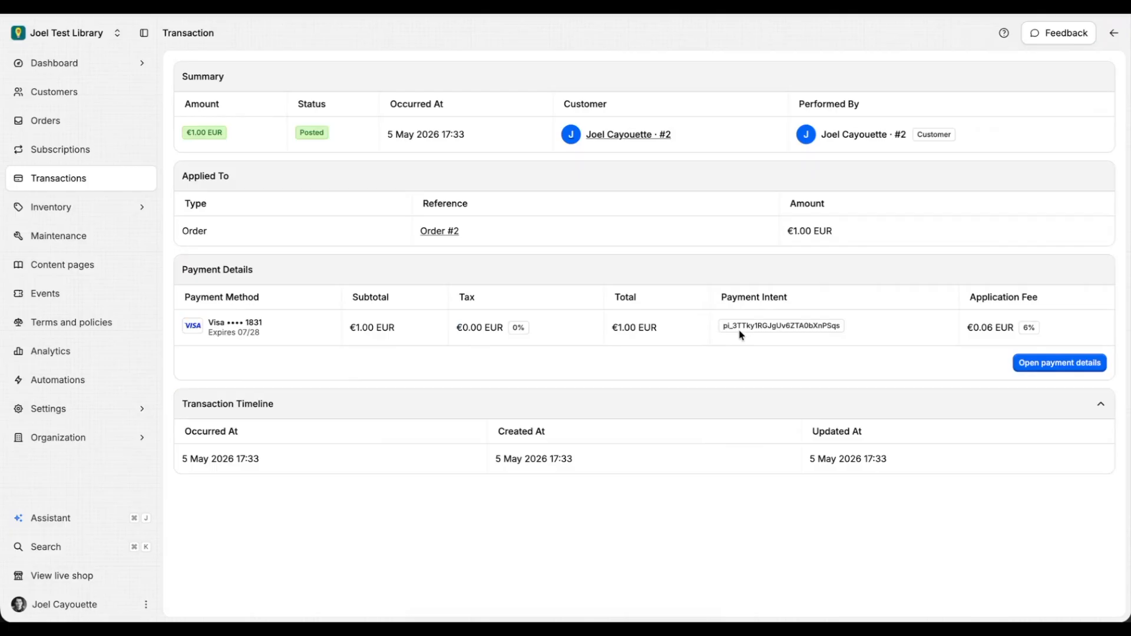
pyautogui.click(1049, 366)
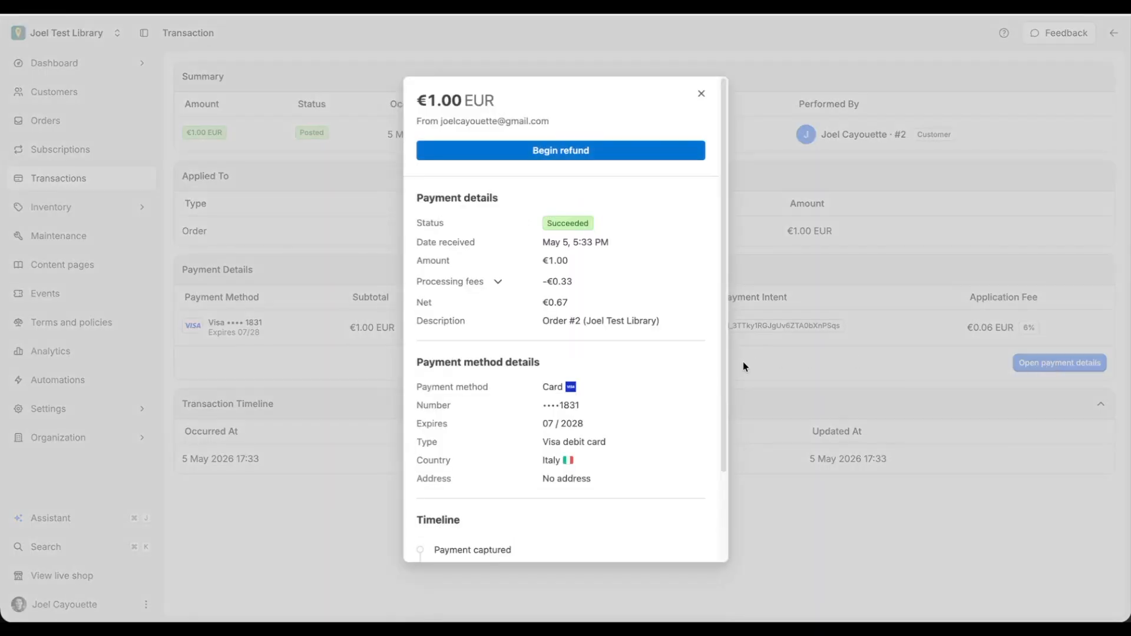
pyautogui.scroll(-3, 676, 335)
pyautogui.scroll(3, 676, 334)
pyautogui.click(702, 98)
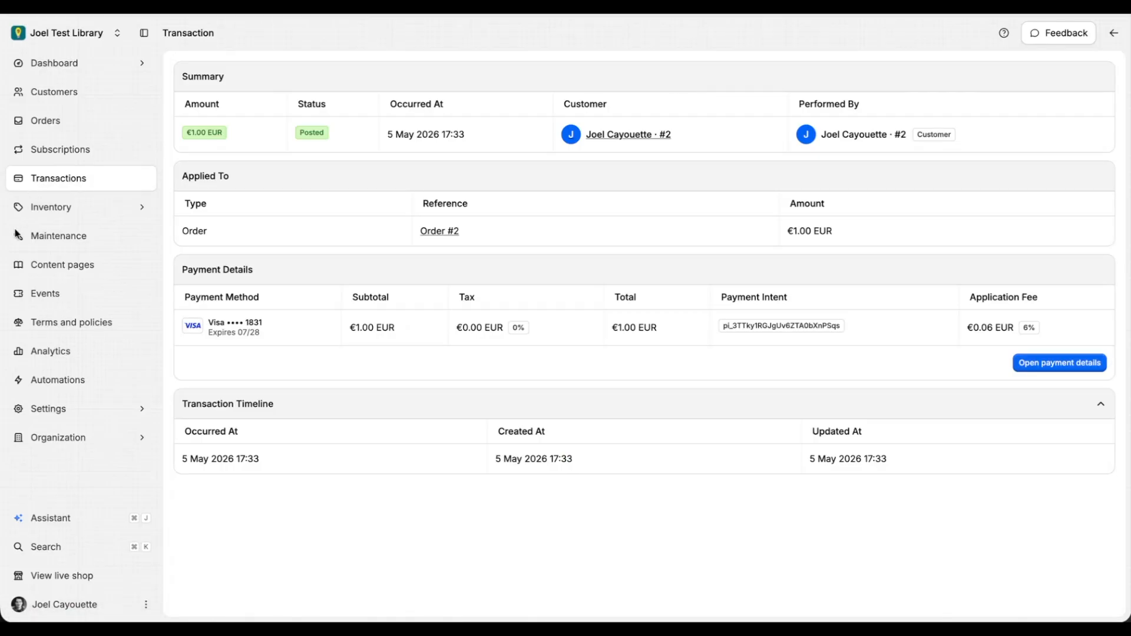
# - Review the inventory's product list, its individual units and the rental rules
pyautogui.click(59, 210)
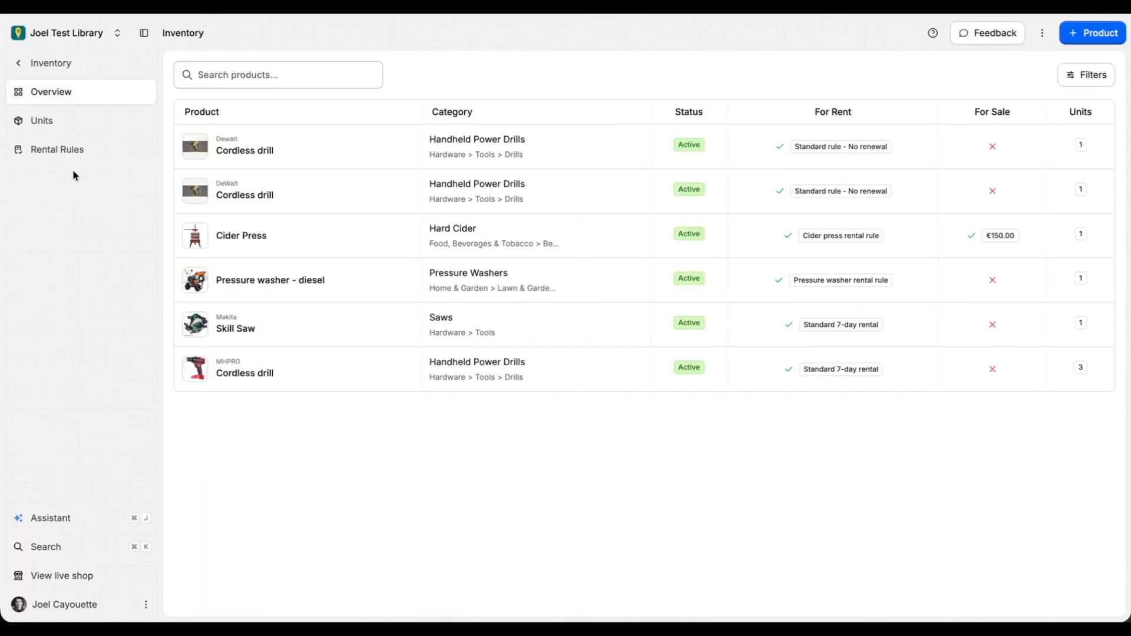
pyautogui.click(77, 125)
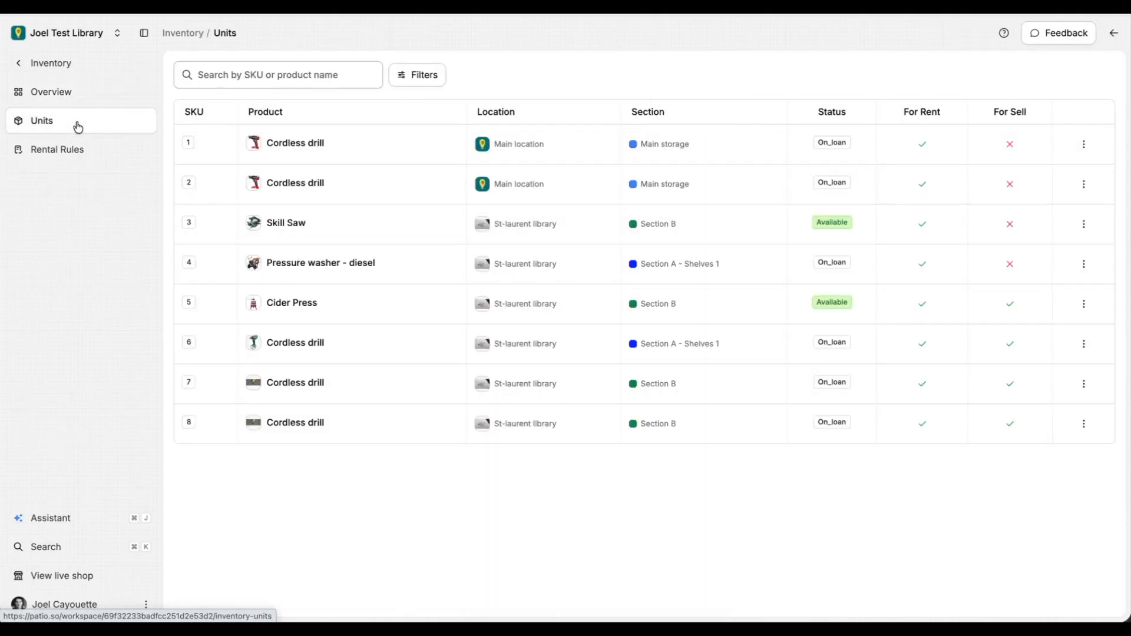
pyautogui.click(70, 151)
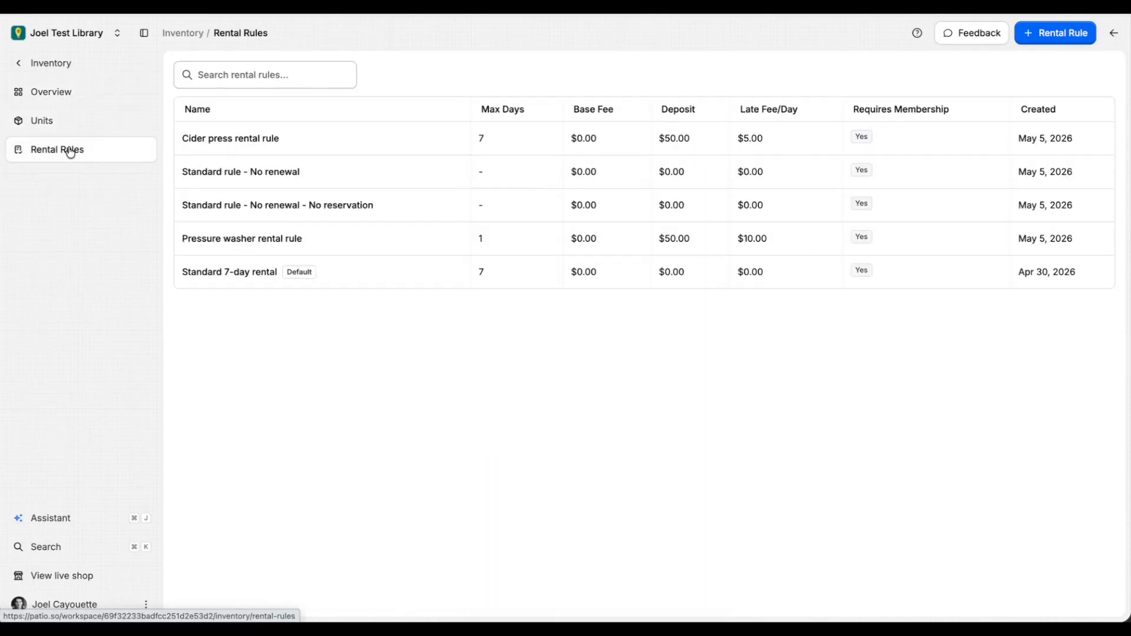
# - Start a new product from the inventory overview and upload s-l1600 (1).webp from the Desktop's Tool folder as its image
pyautogui.click(75, 99)
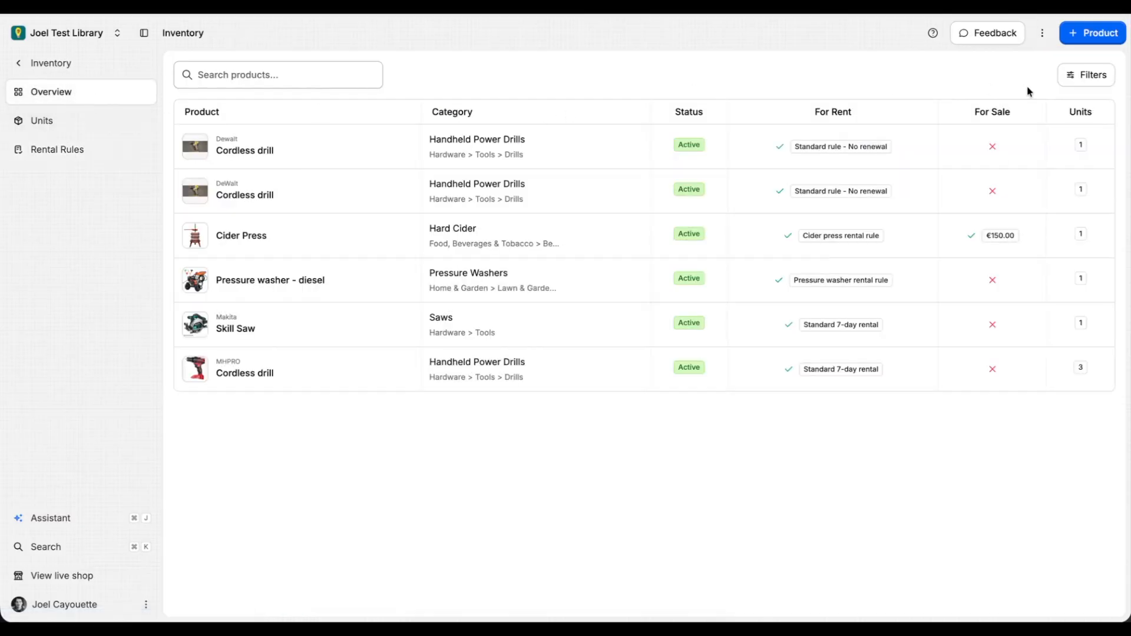
pyautogui.click(1088, 38)
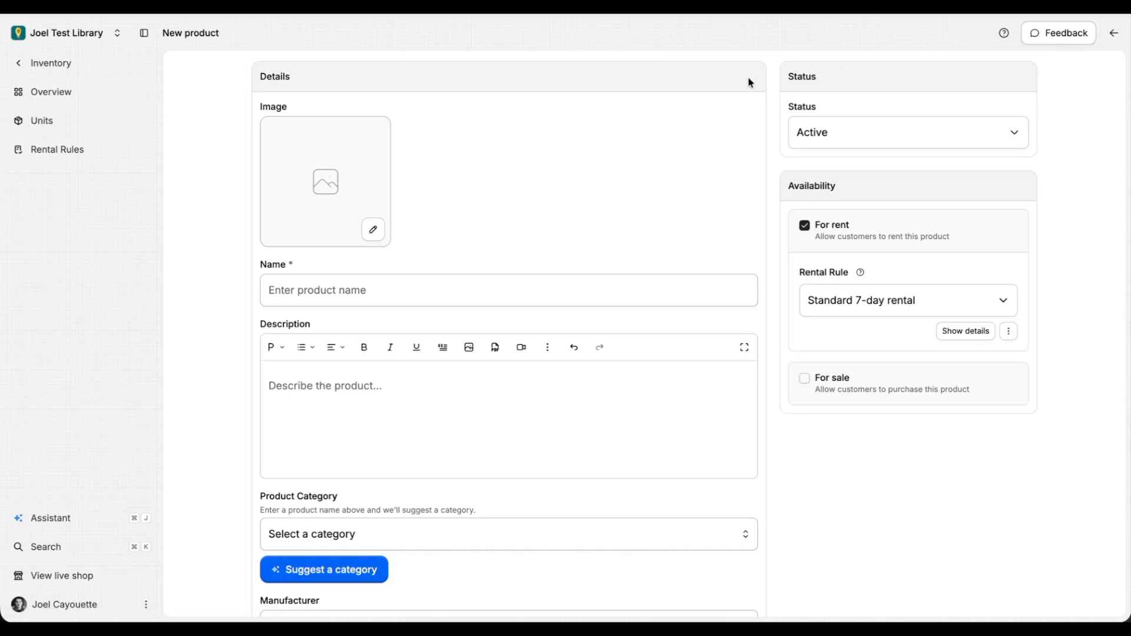
pyautogui.click(371, 231)
pyautogui.scroll(-8, 442, 245)
pyautogui.scroll(-10, 442, 245)
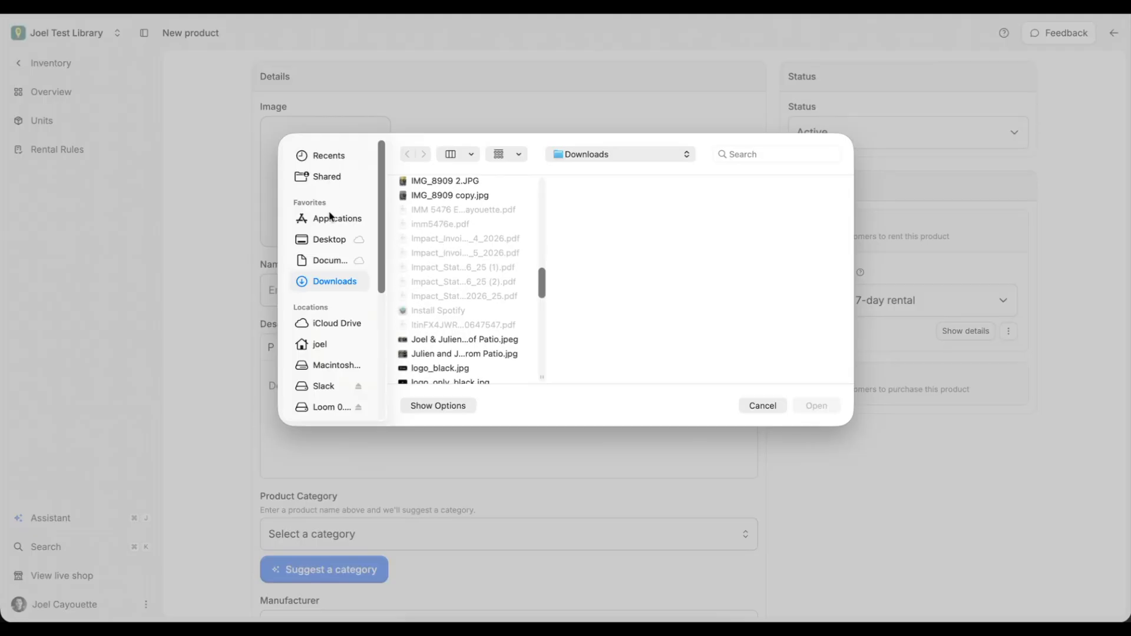
pyautogui.click(330, 240)
pyautogui.scroll(-5, 478, 212)
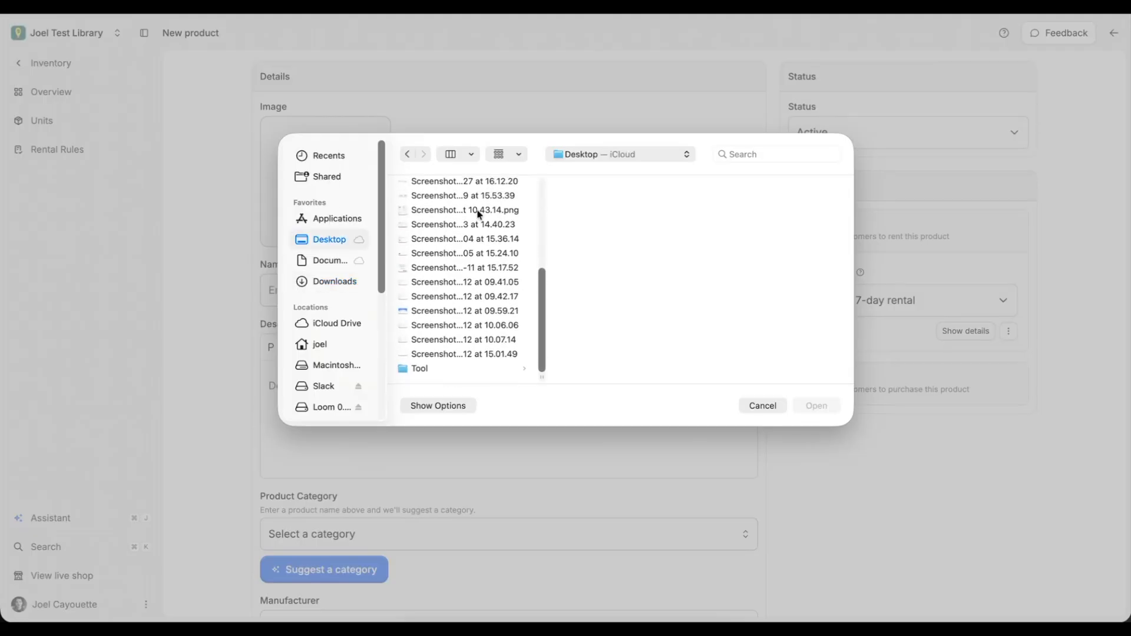
pyautogui.click(419, 371)
pyautogui.click(604, 186)
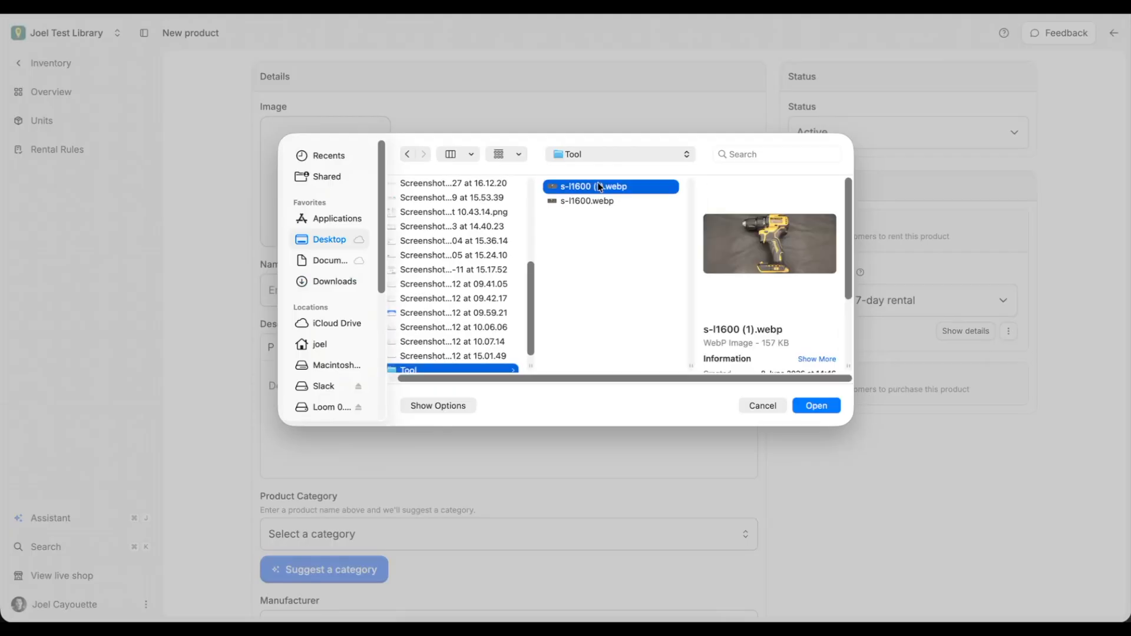
pyautogui.click(833, 404)
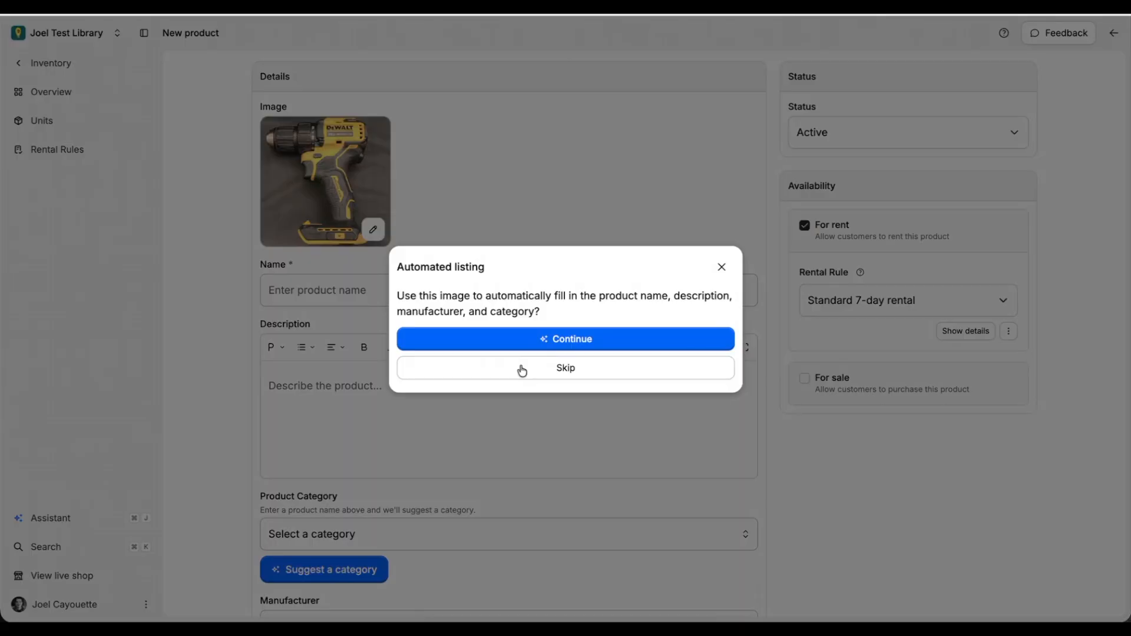
# - Generate the automated listing, adding s-l1600.webp as the model label image and leaving the additional details blank
pyautogui.click(537, 340)
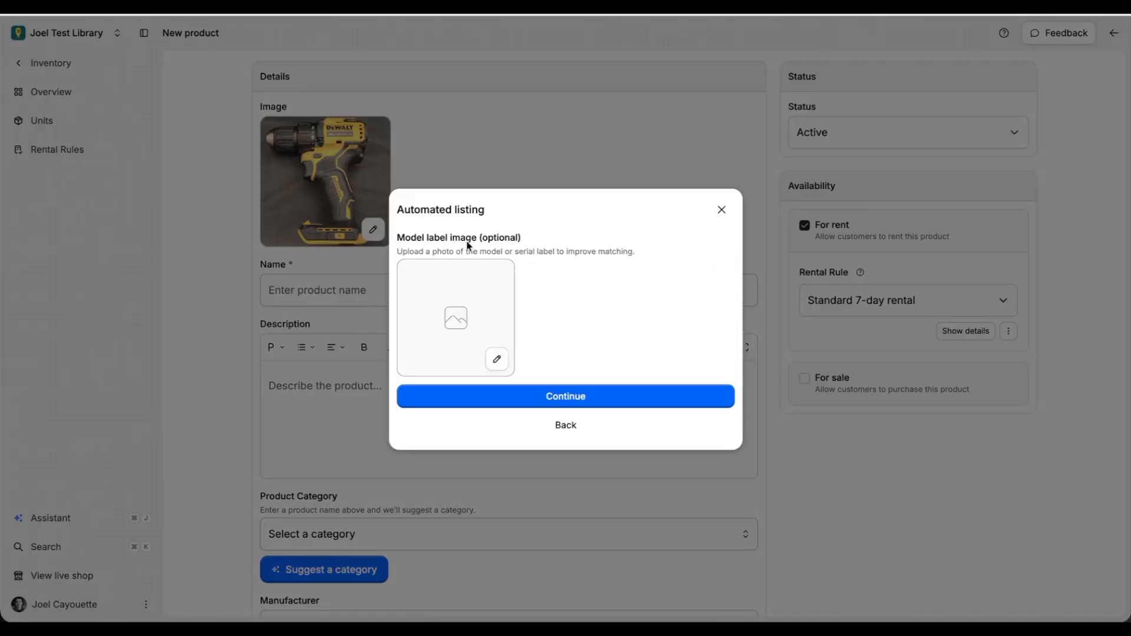
pyautogui.click(497, 358)
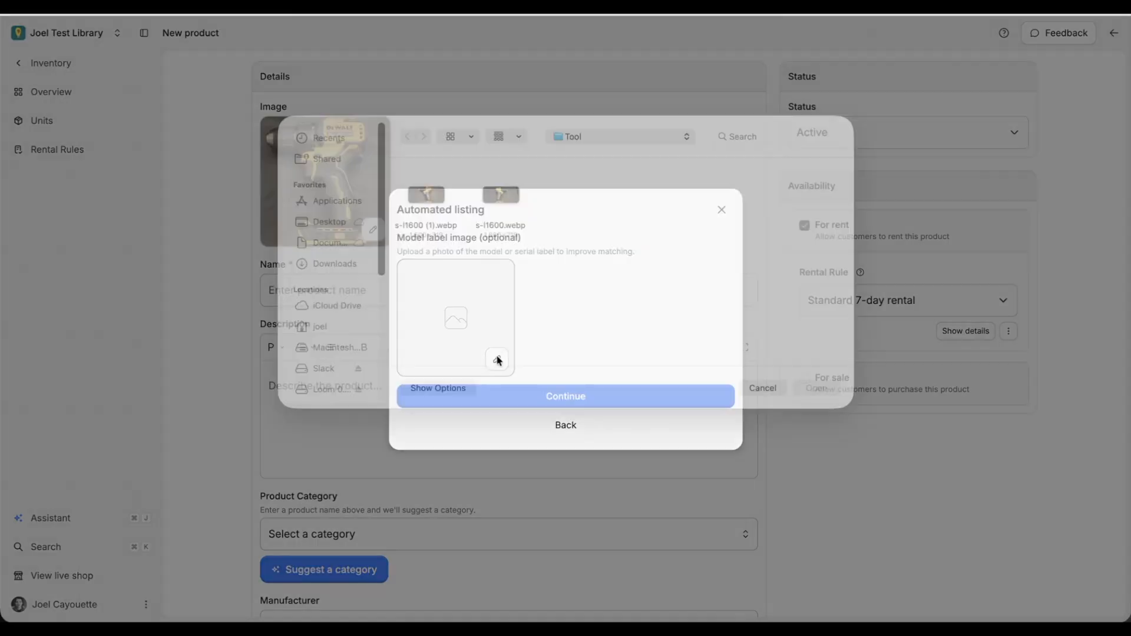
pyautogui.click(500, 210)
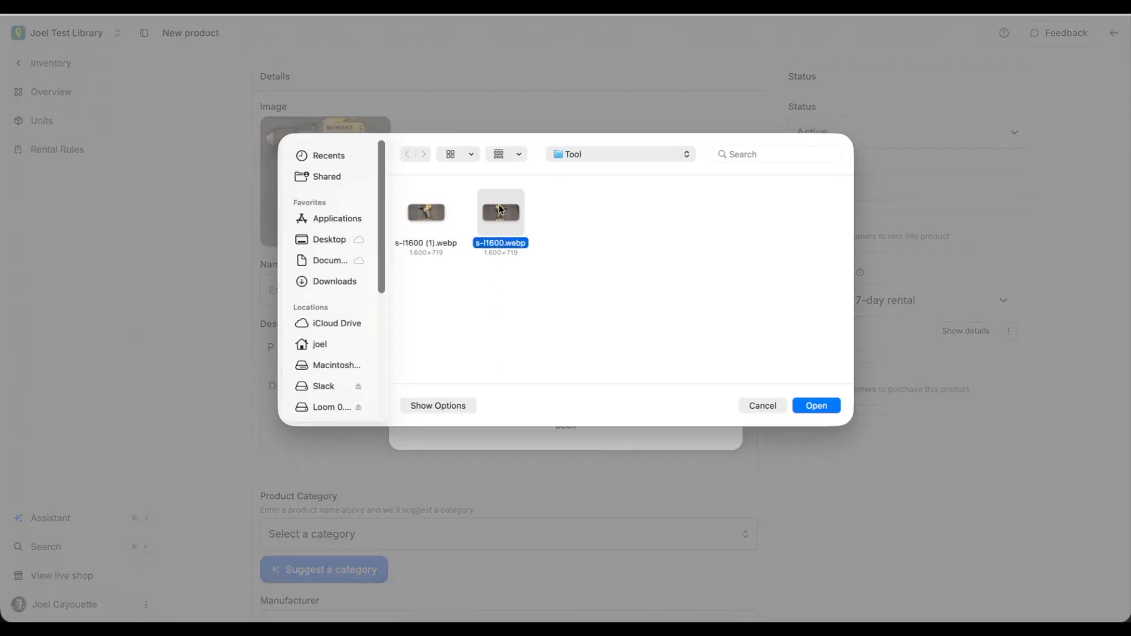
pyautogui.click(816, 406)
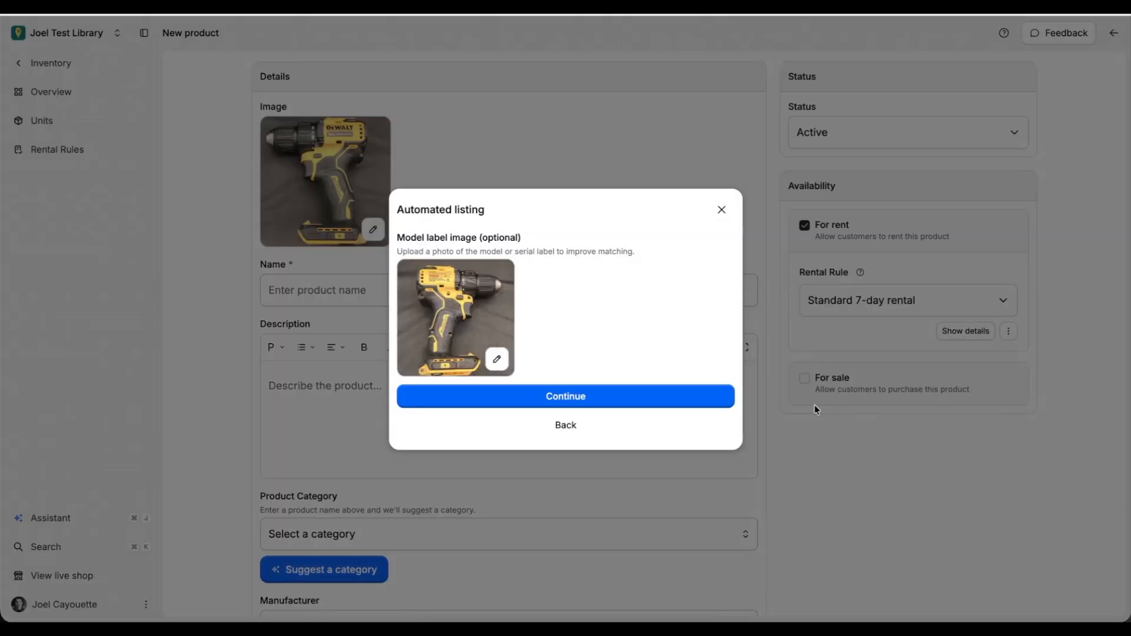
pyautogui.click(634, 405)
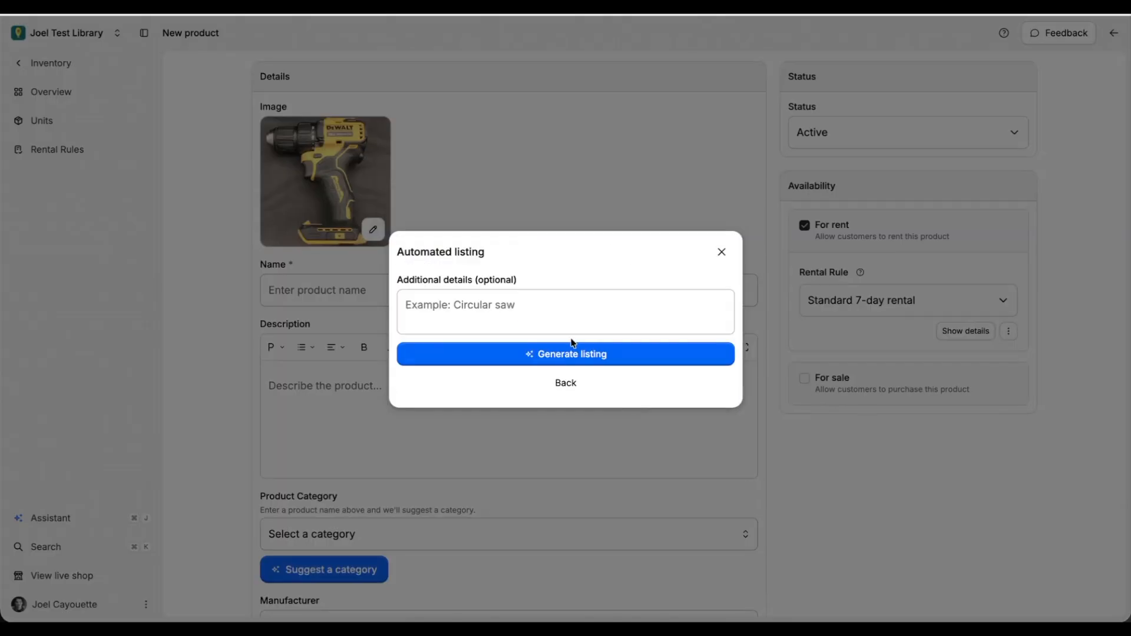
pyautogui.click(557, 317)
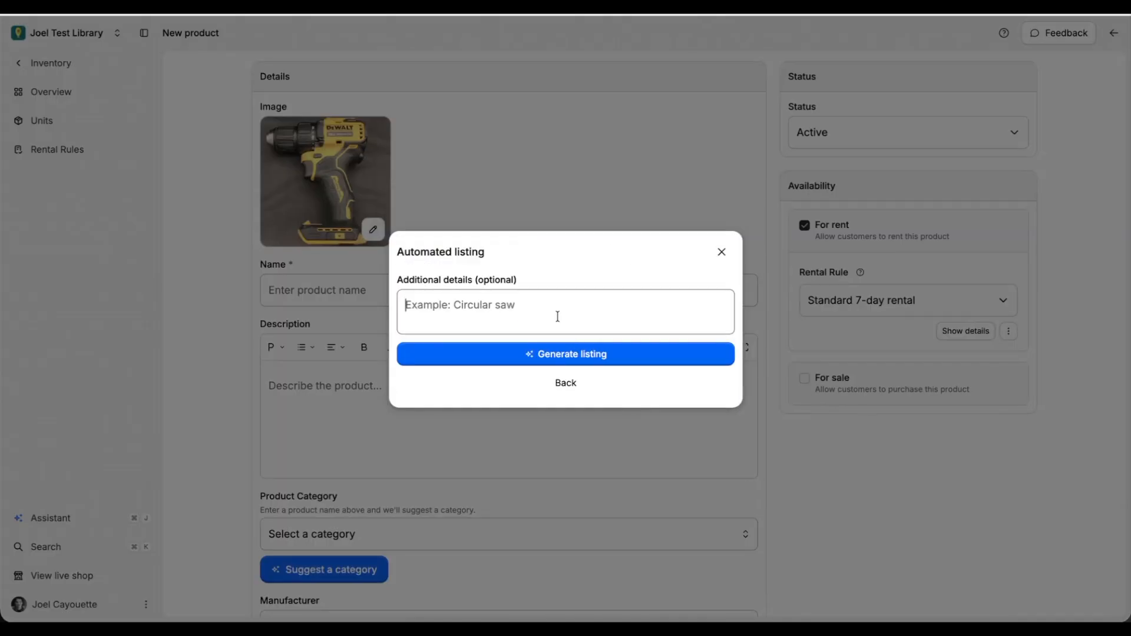
pyautogui.click(548, 355)
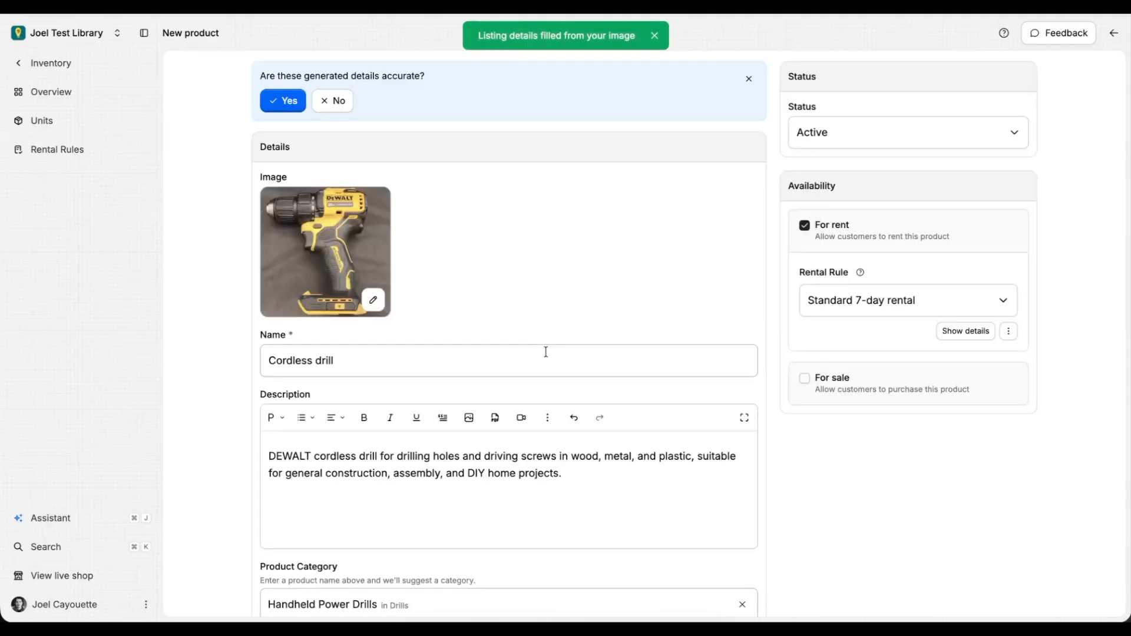
# - Review the generated product details and the additional category suggestions down to the inventory units
pyautogui.scroll(-3, 546, 352)
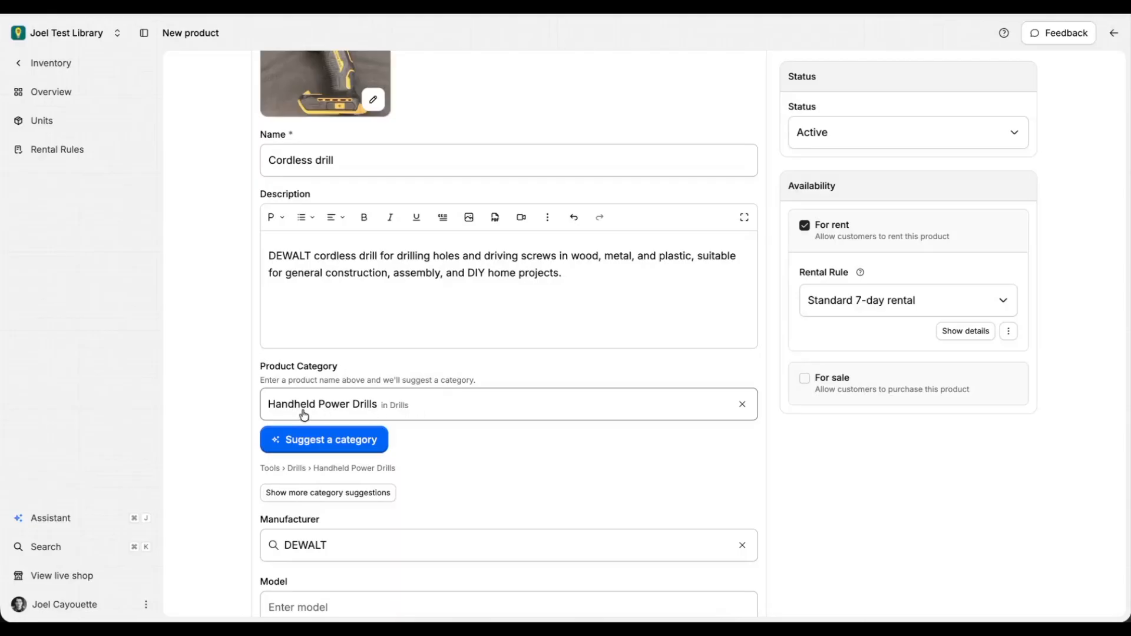
pyautogui.click(333, 493)
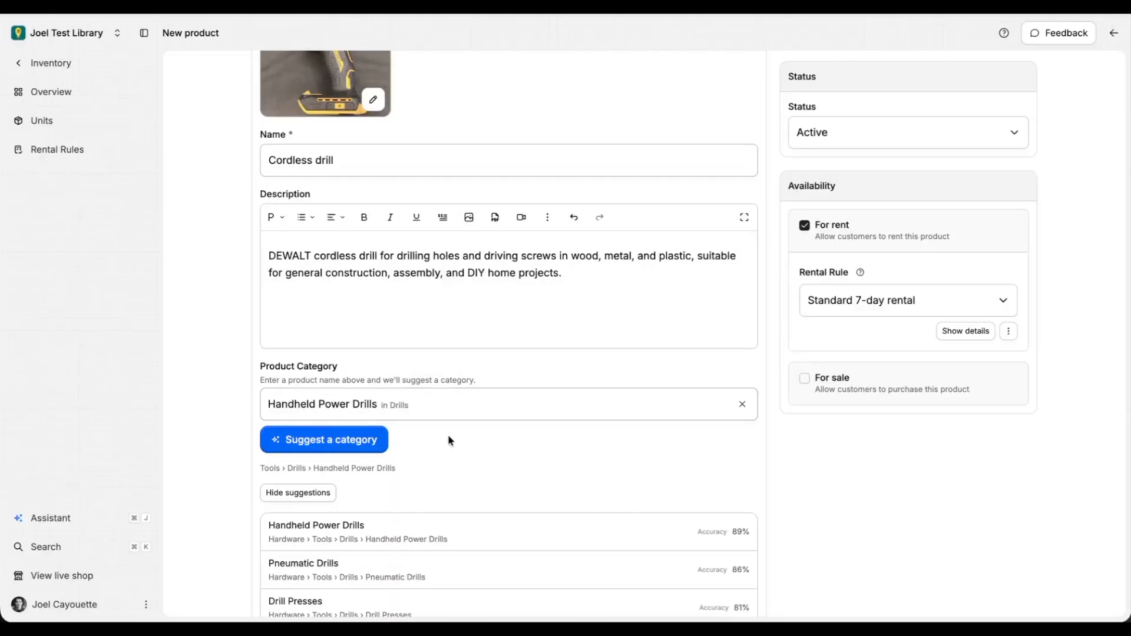
pyautogui.scroll(-3, 449, 436)
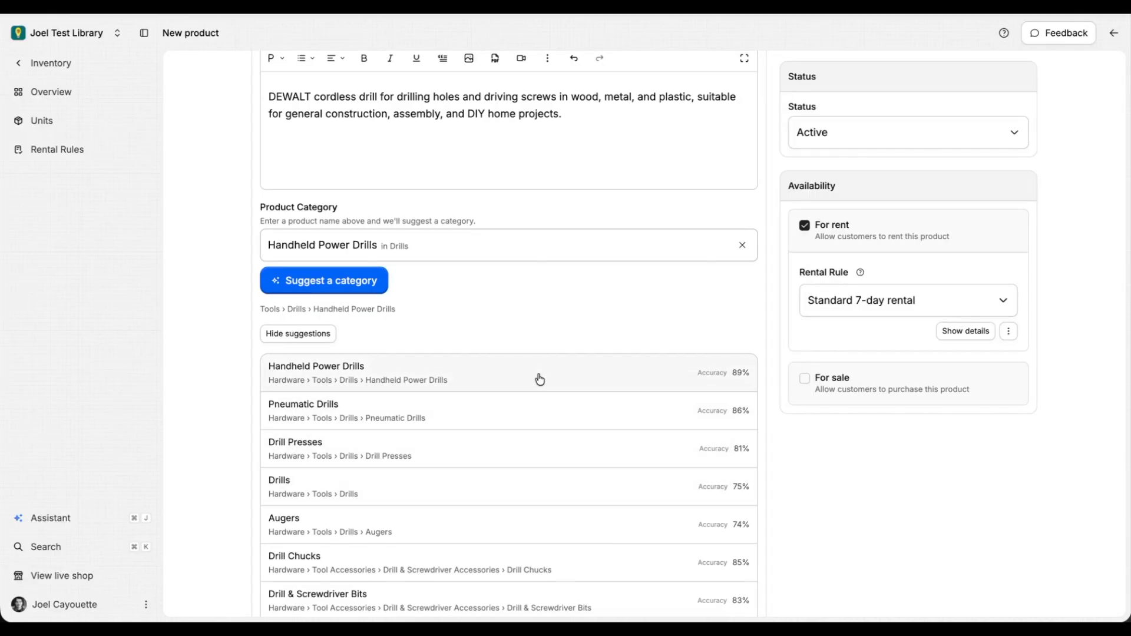
pyautogui.scroll(-10, 369, 500)
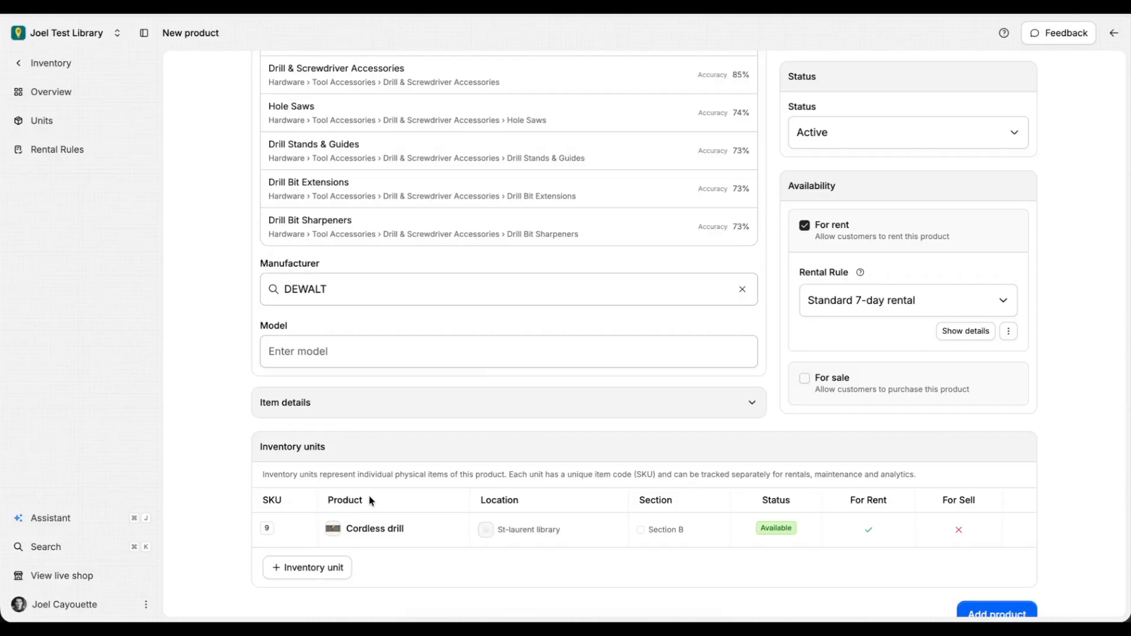
# - Open the cordless drill's inventory unit with SKU 9 for editing and review its attributes and availability
pyautogui.click(546, 532)
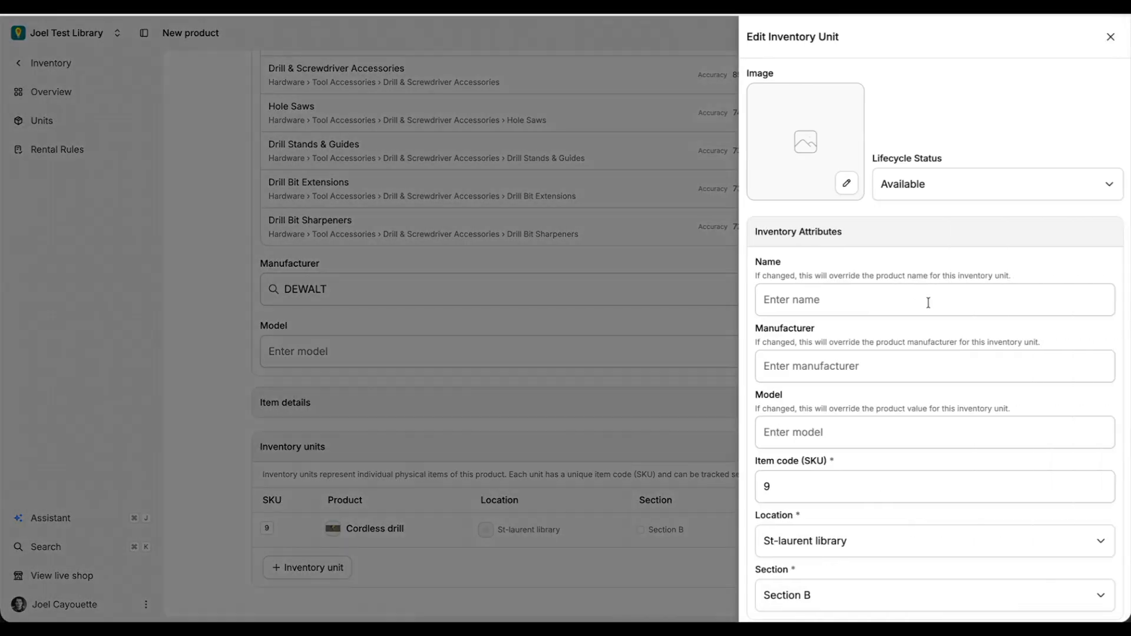
pyautogui.scroll(-3, 928, 303)
pyautogui.scroll(-2, 928, 302)
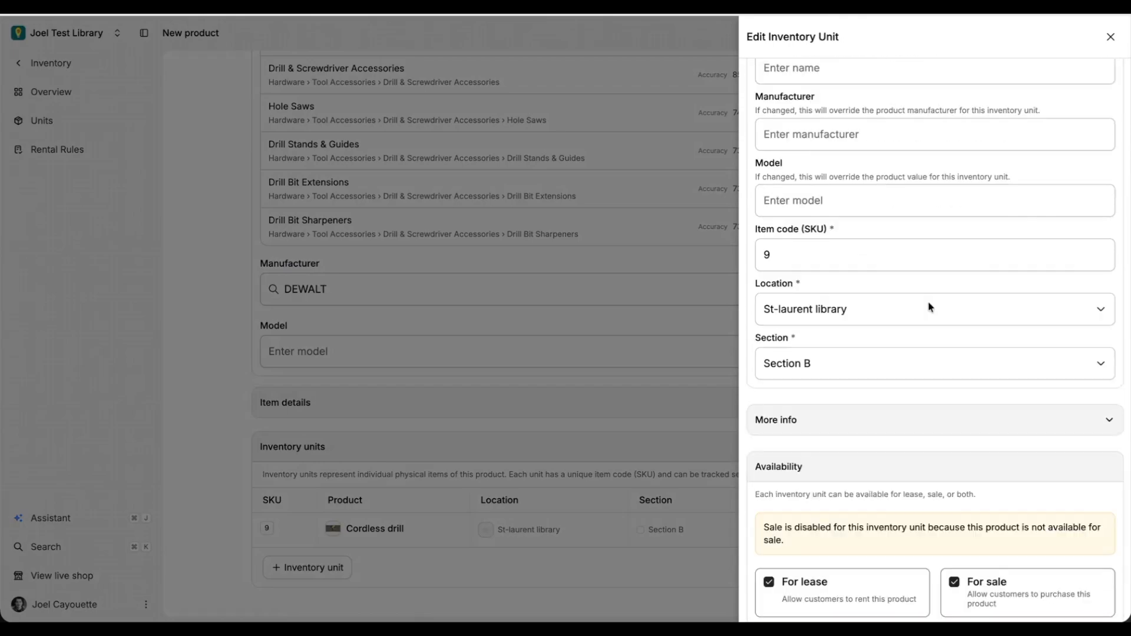
pyautogui.scroll(-1, 900, 180)
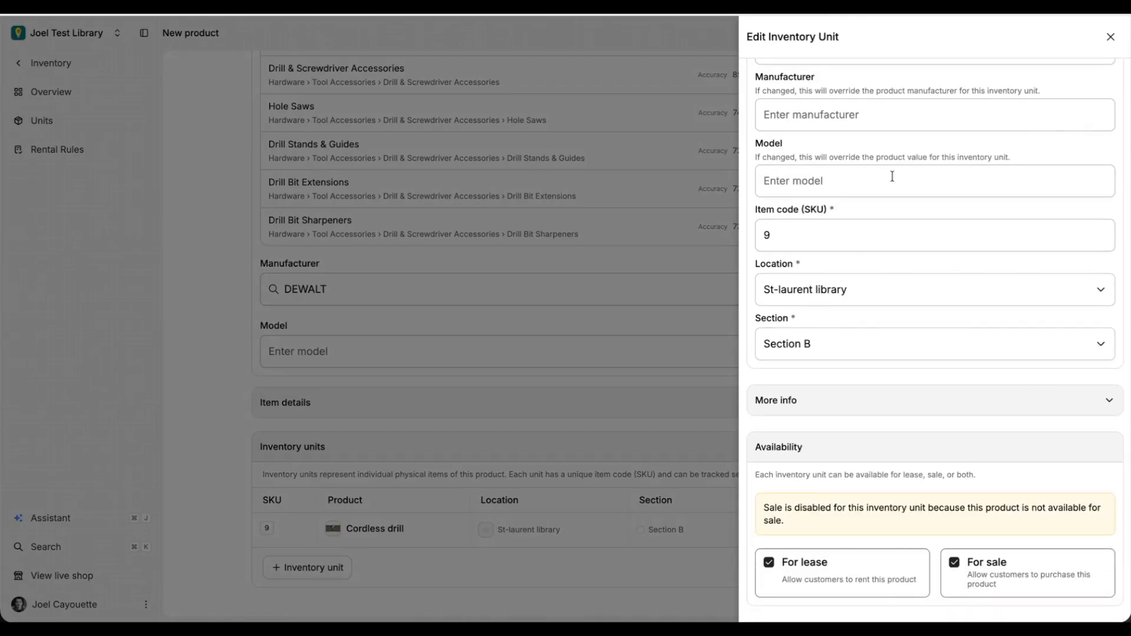
pyautogui.click(891, 178)
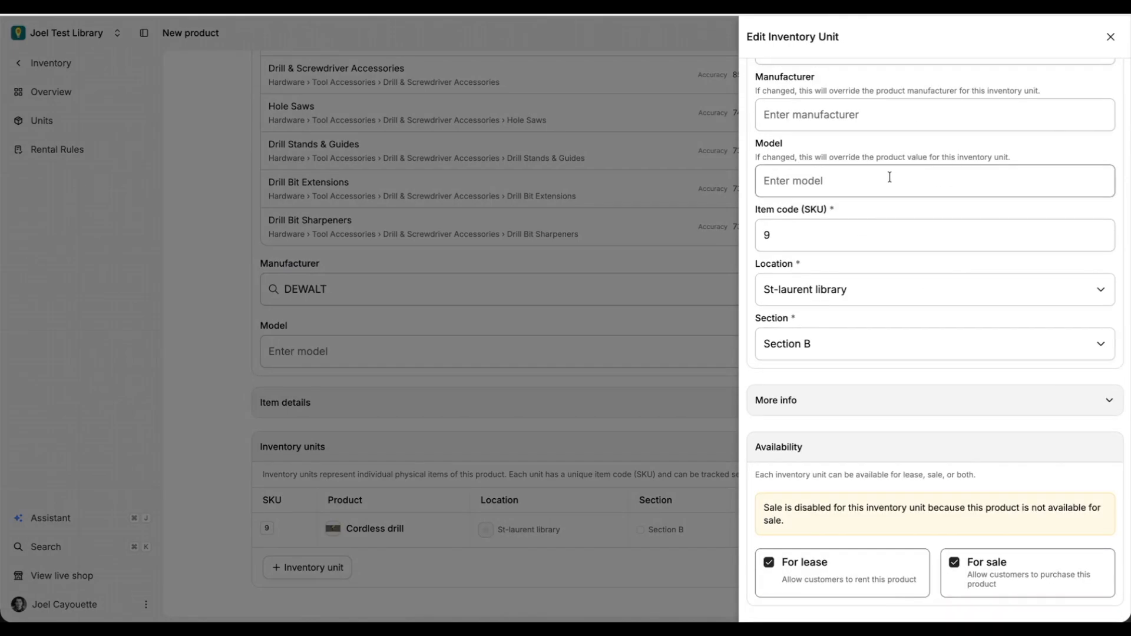
pyautogui.write('M')
pyautogui.press('BackSpace')
pyautogui.press('BackSpace')
pyautogui.press('BackSpace')
# - Keep St-laurent library as the unit's location and set its section to Section A - Shelves 1
pyautogui.scroll(-1, 917, 253)
pyautogui.click(917, 254)
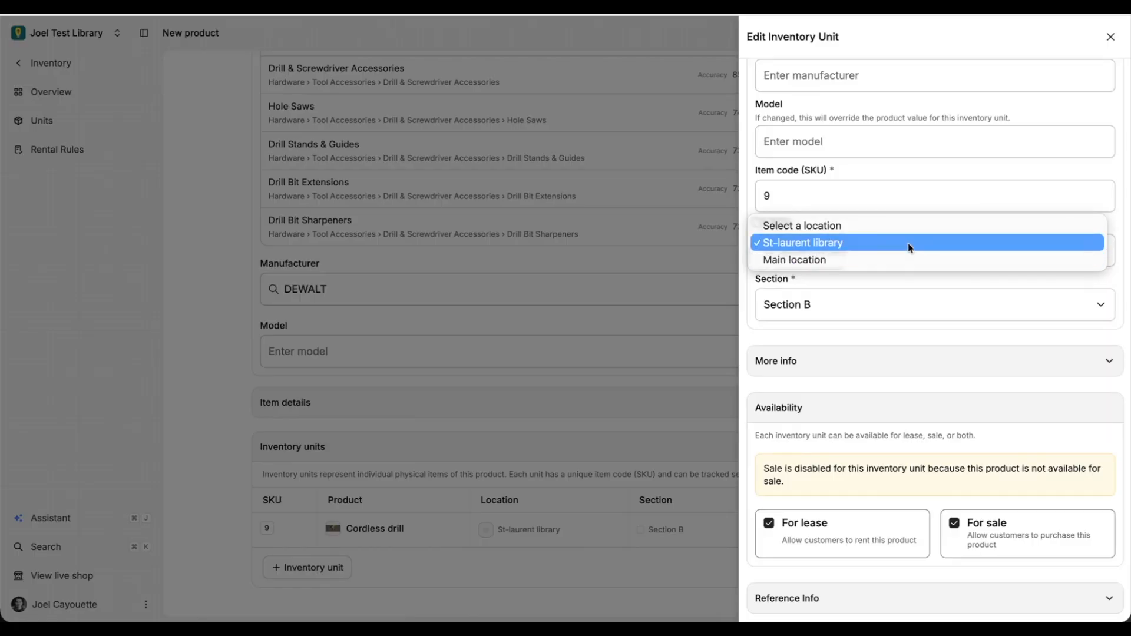
pyautogui.click(909, 247)
pyautogui.click(877, 313)
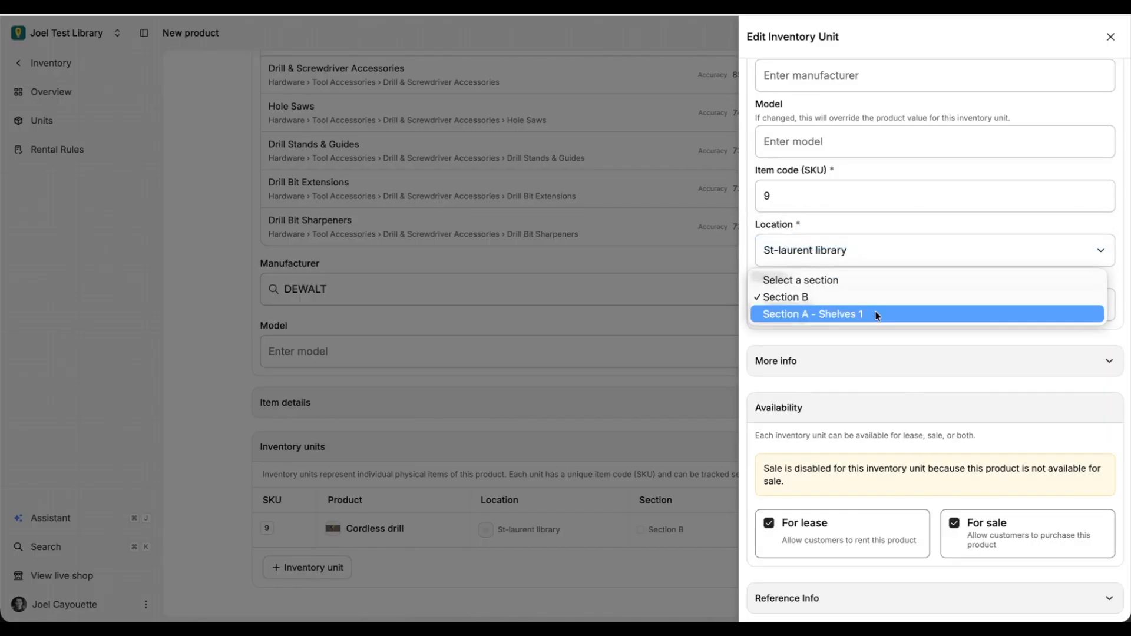
pyautogui.click(872, 314)
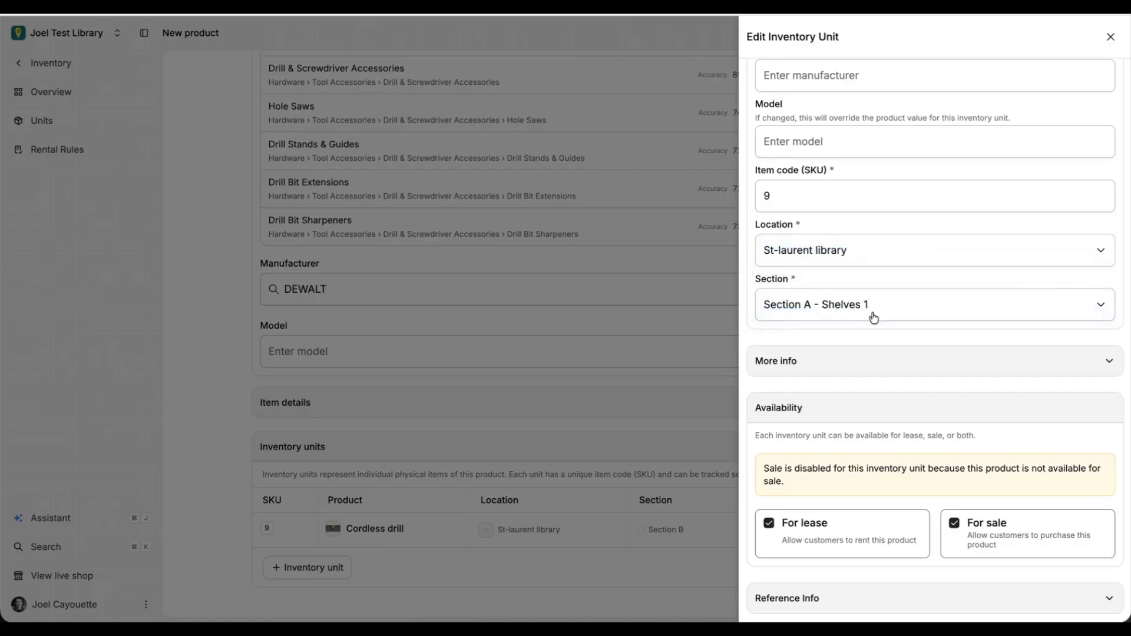
# - Expand the unit's More info and Reference Info sections to review the optional fields, and save the inventory unit
pyautogui.scroll(-1, 871, 324)
pyautogui.click(866, 331)
pyautogui.scroll(-3, 866, 330)
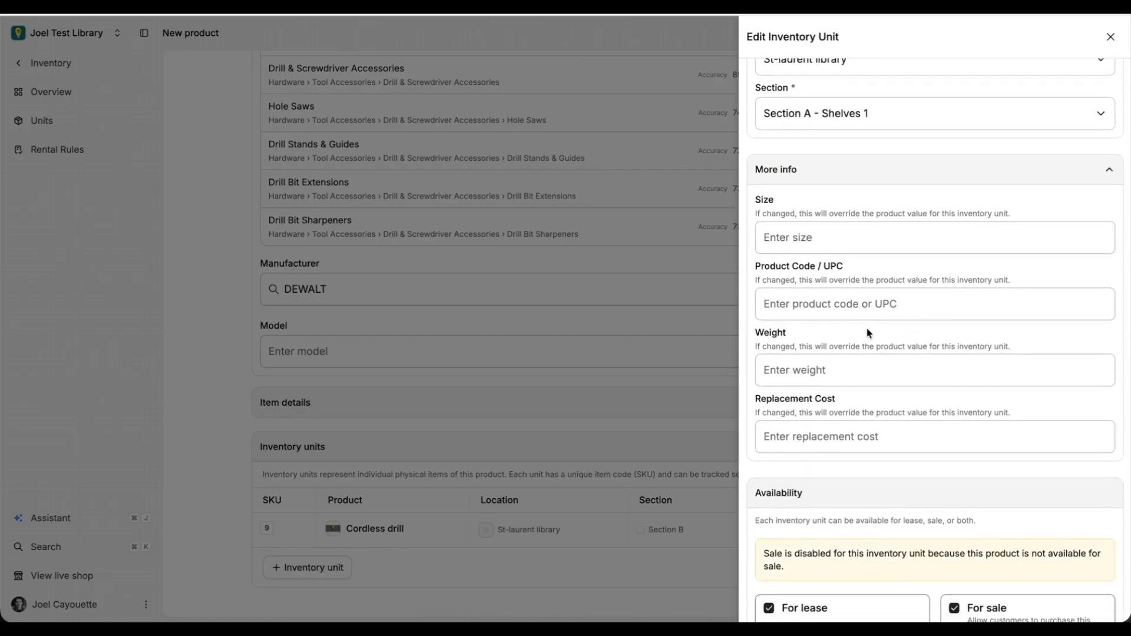
pyautogui.scroll(-2, 867, 334)
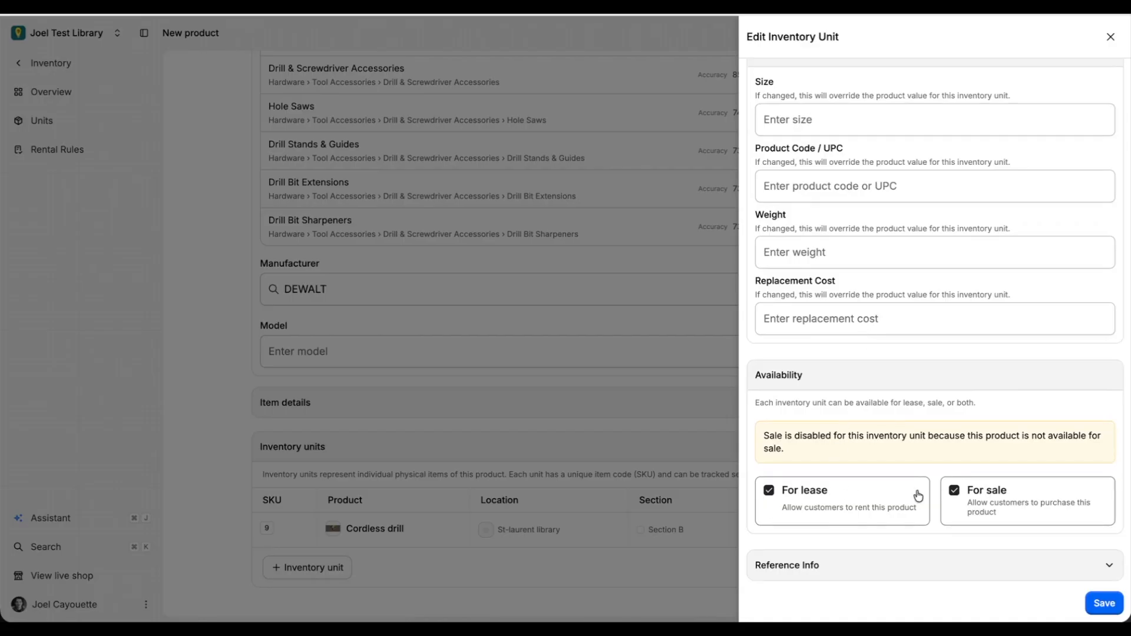
pyautogui.click(1031, 565)
pyautogui.scroll(-4, 1030, 562)
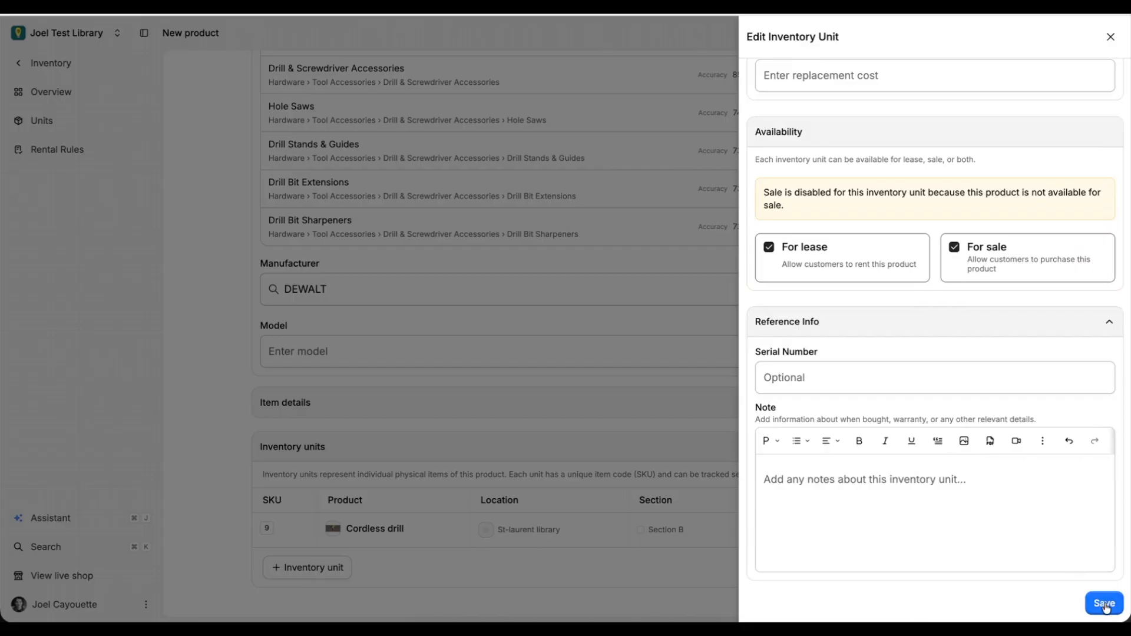
pyautogui.click(1105, 604)
pyautogui.scroll(-1, 939, 540)
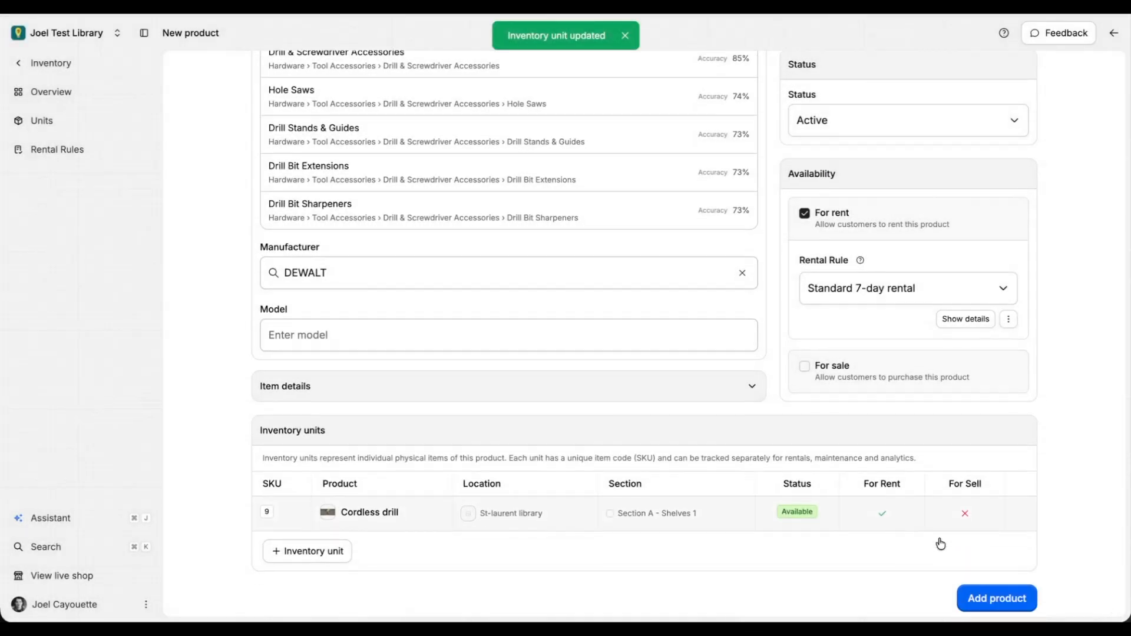
# - Check the product's rental rule choices, review the fees and settings of a new rental rule, and close it without creating it
pyautogui.scroll(2, 950, 436)
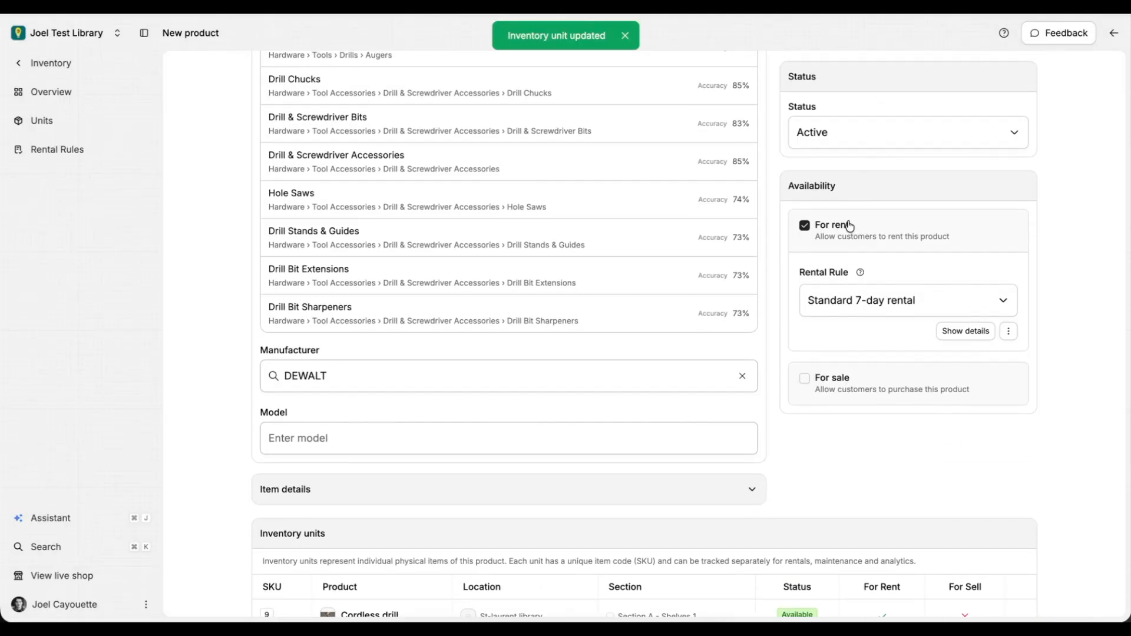
pyautogui.click(854, 301)
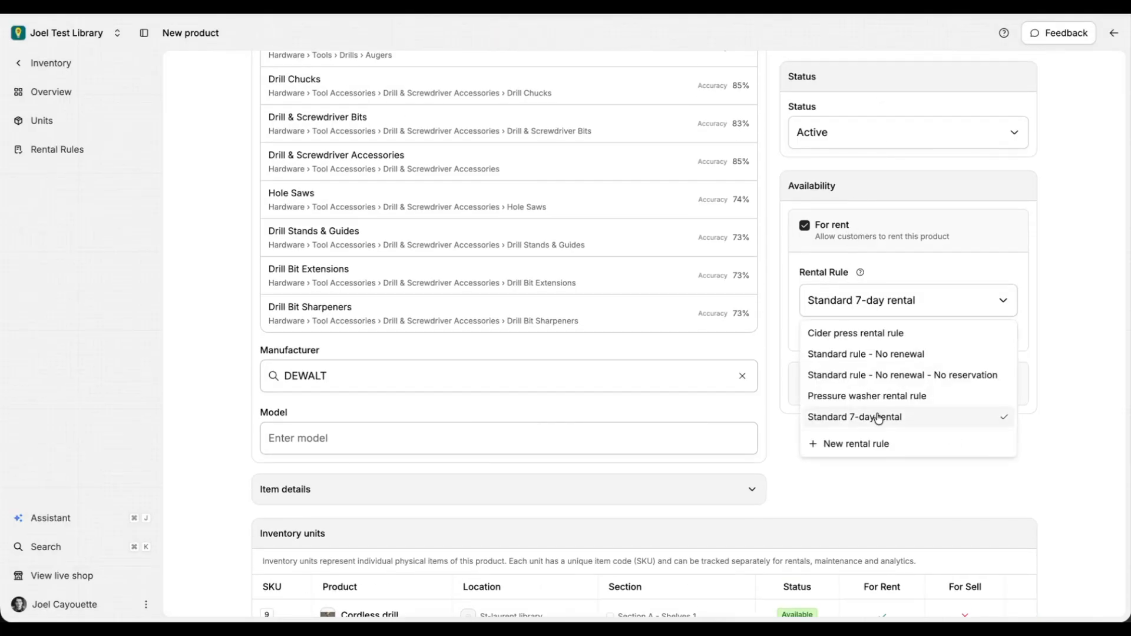
pyautogui.click(864, 446)
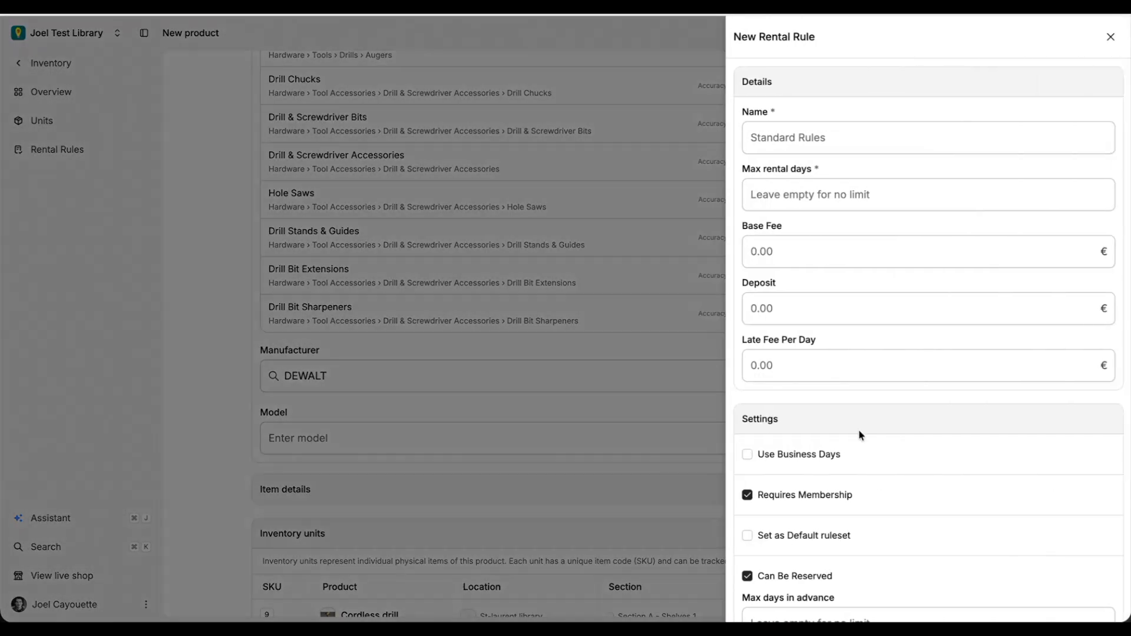
pyautogui.click(811, 146)
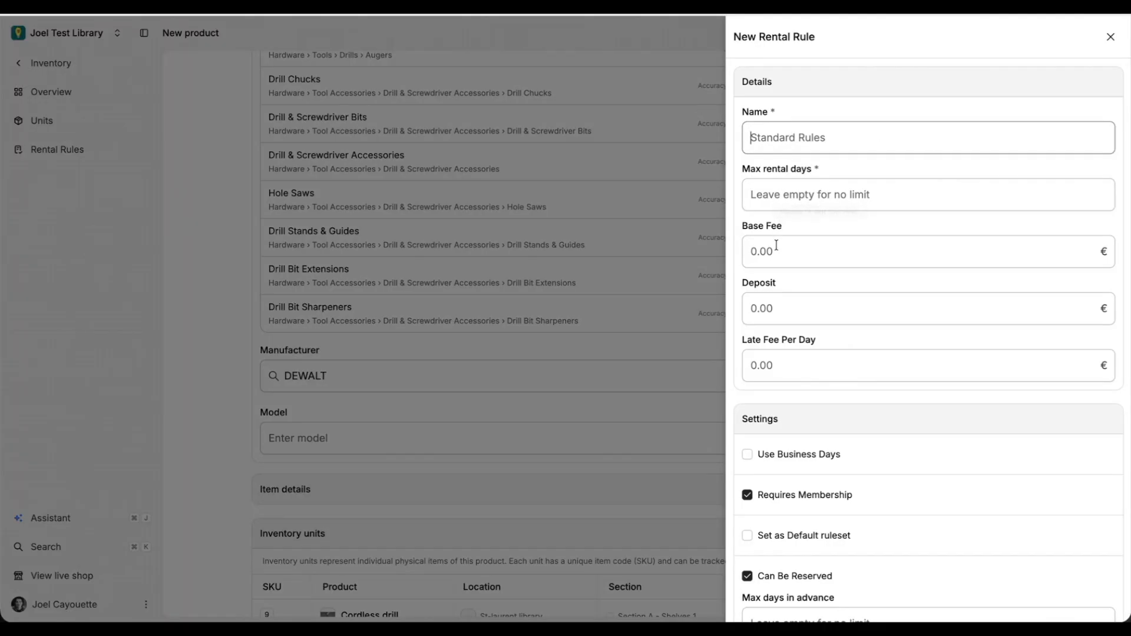
pyautogui.scroll(-3, 796, 361)
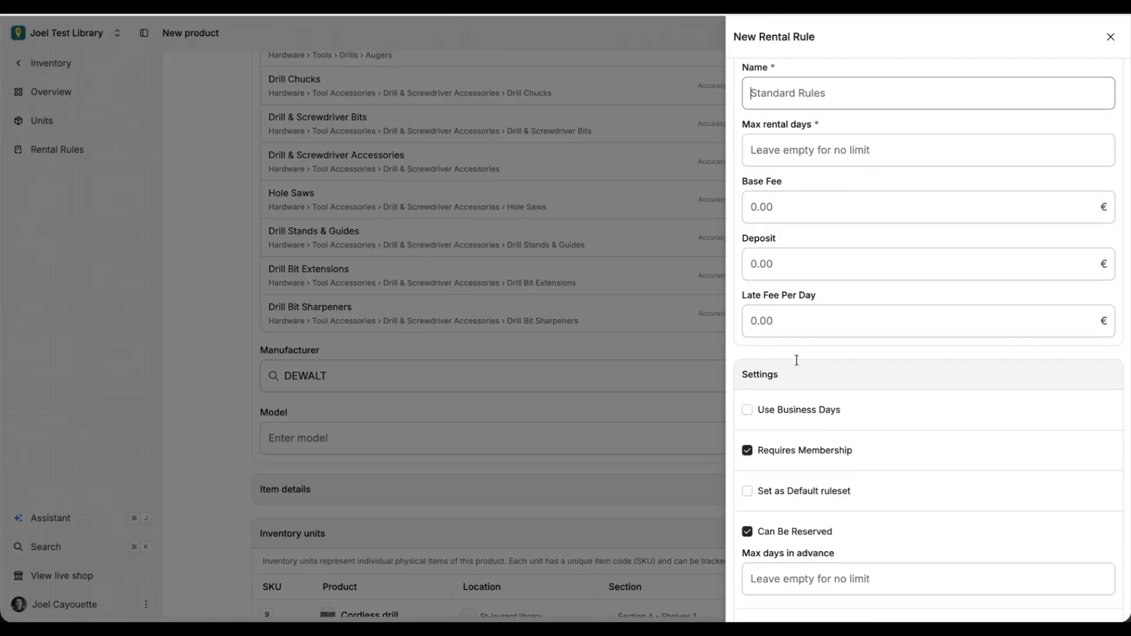
pyautogui.scroll(-1, 795, 360)
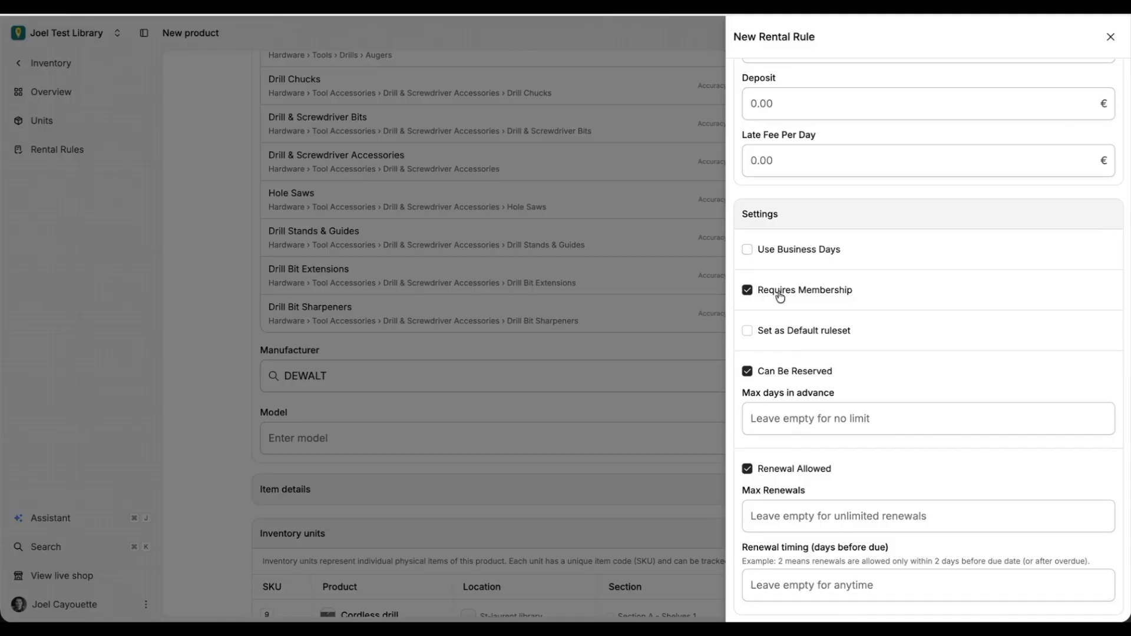
pyautogui.scroll(-1, 773, 337)
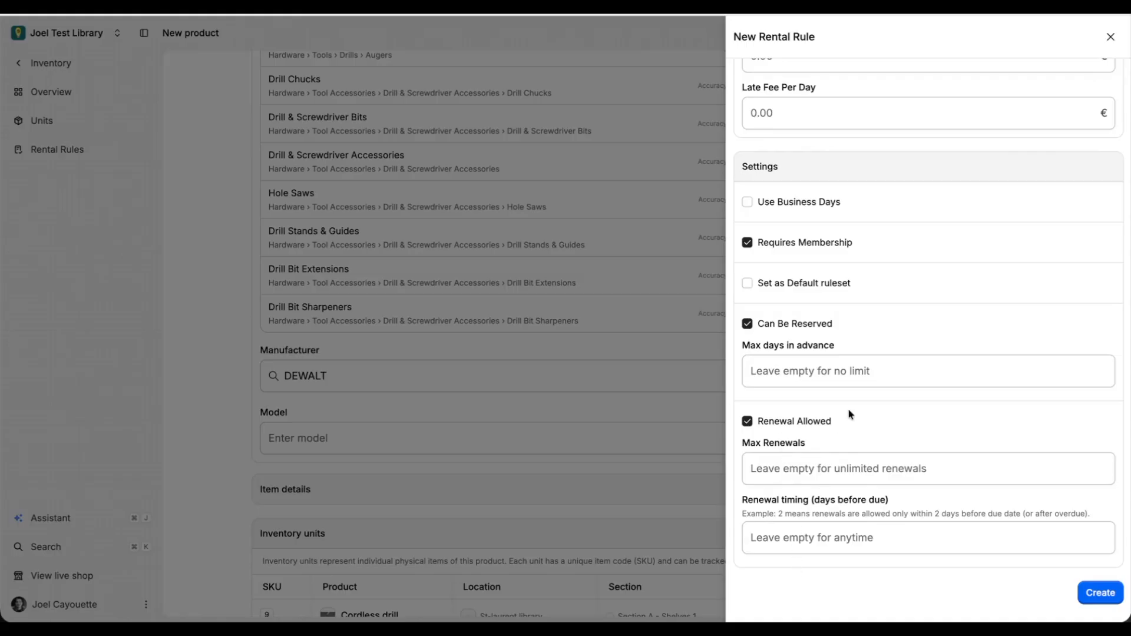
pyautogui.scroll(5, 849, 415)
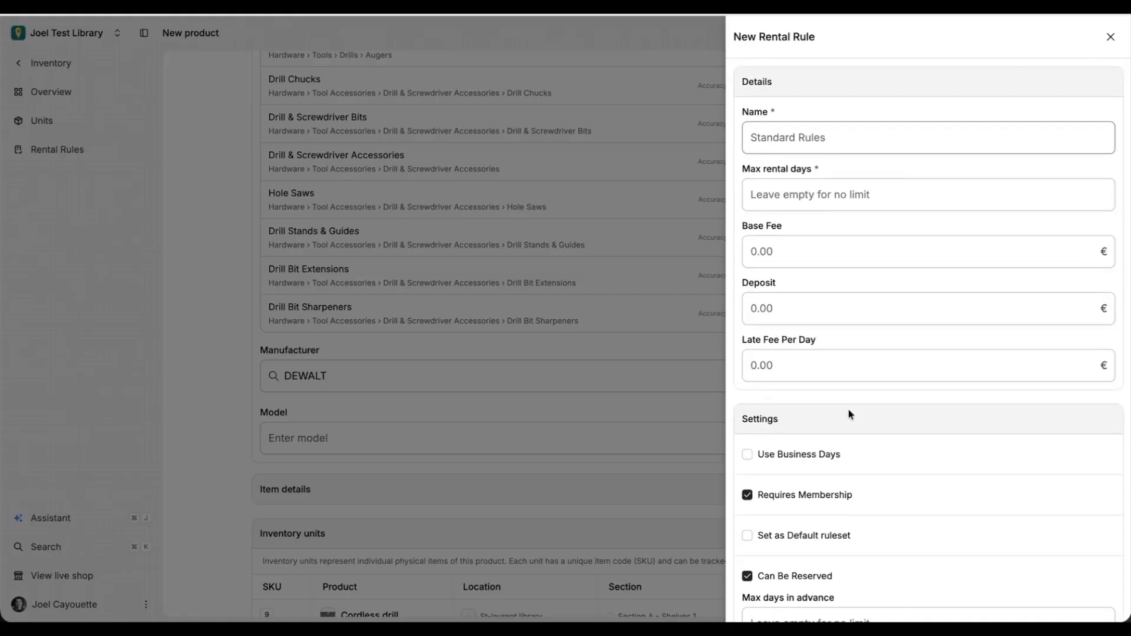
pyautogui.click(1110, 37)
# - Add the cordless drill product to the inventory with the Standard 7-day rental rule
pyautogui.scroll(-3, 554, 181)
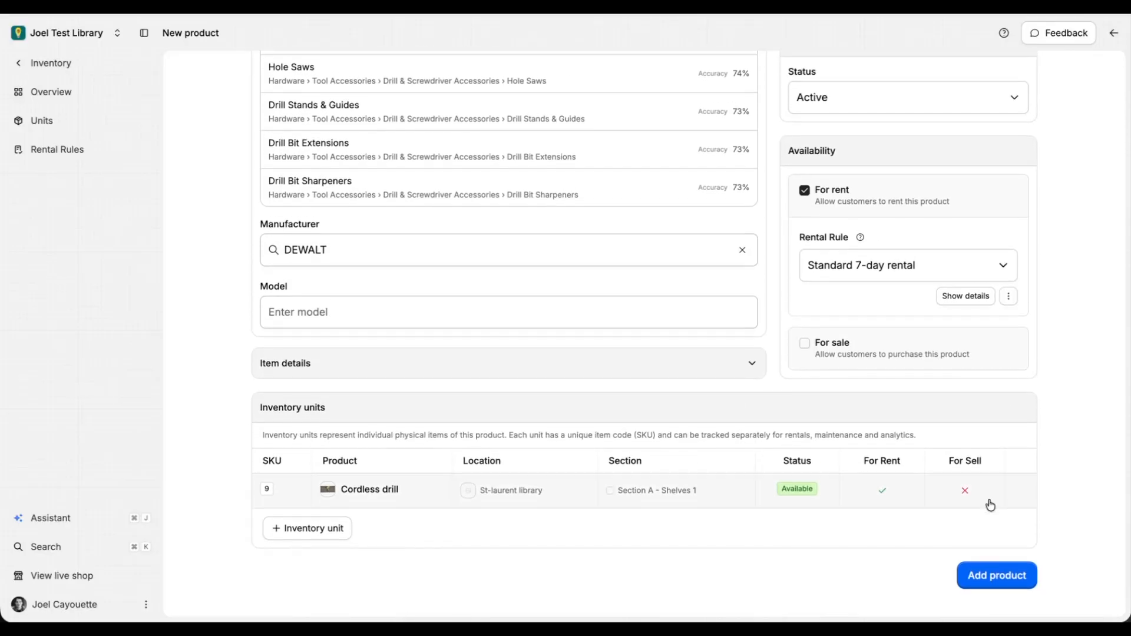
pyautogui.click(997, 583)
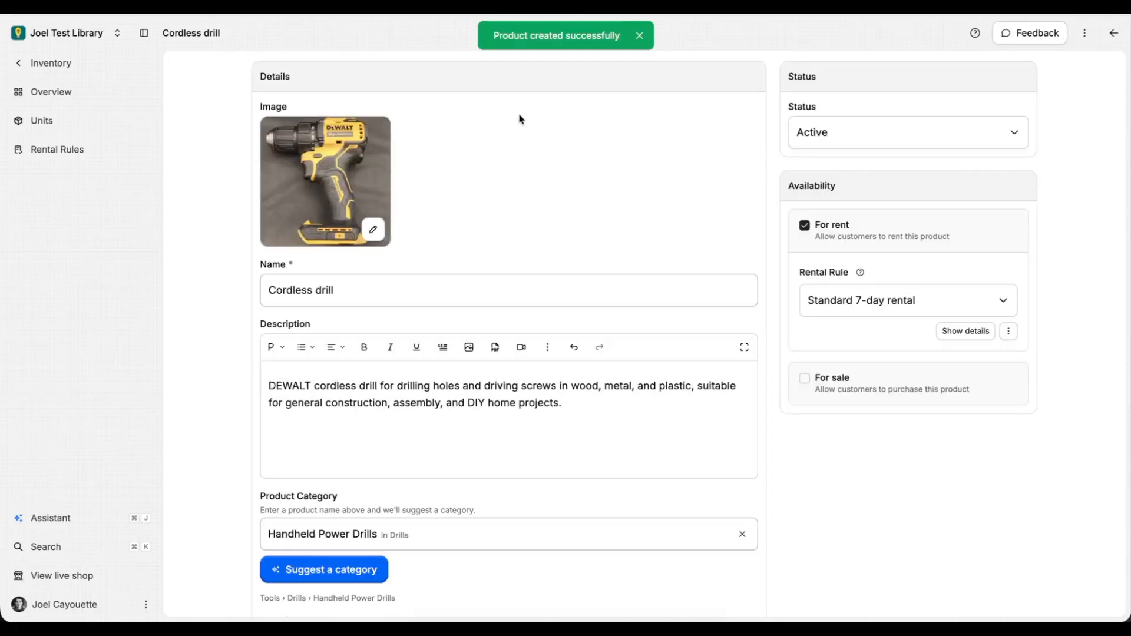
# - Review the inventory units list with the available actions for the SKU 1 unit, and view the rental rules list
pyautogui.click(69, 120)
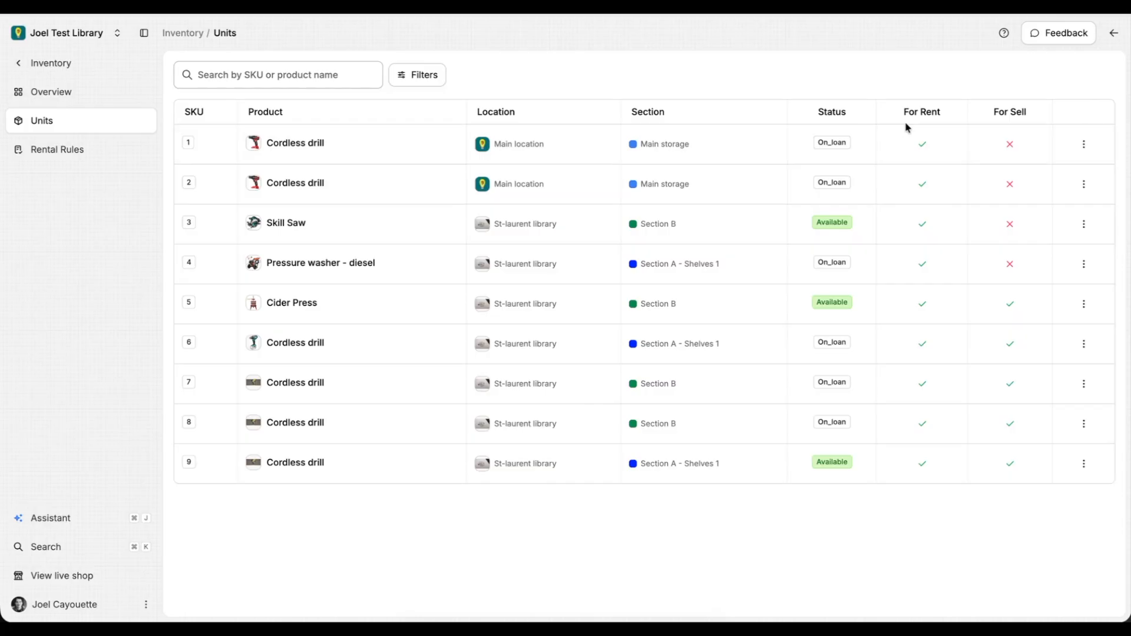
pyautogui.click(1083, 144)
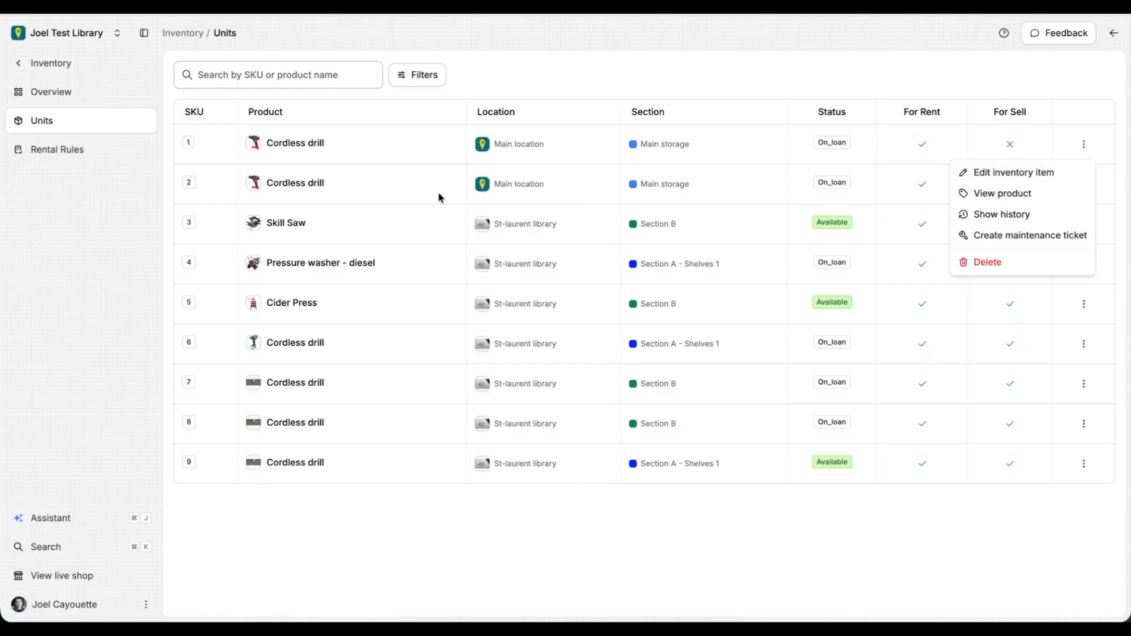
pyautogui.click(88, 154)
pyautogui.click(89, 154)
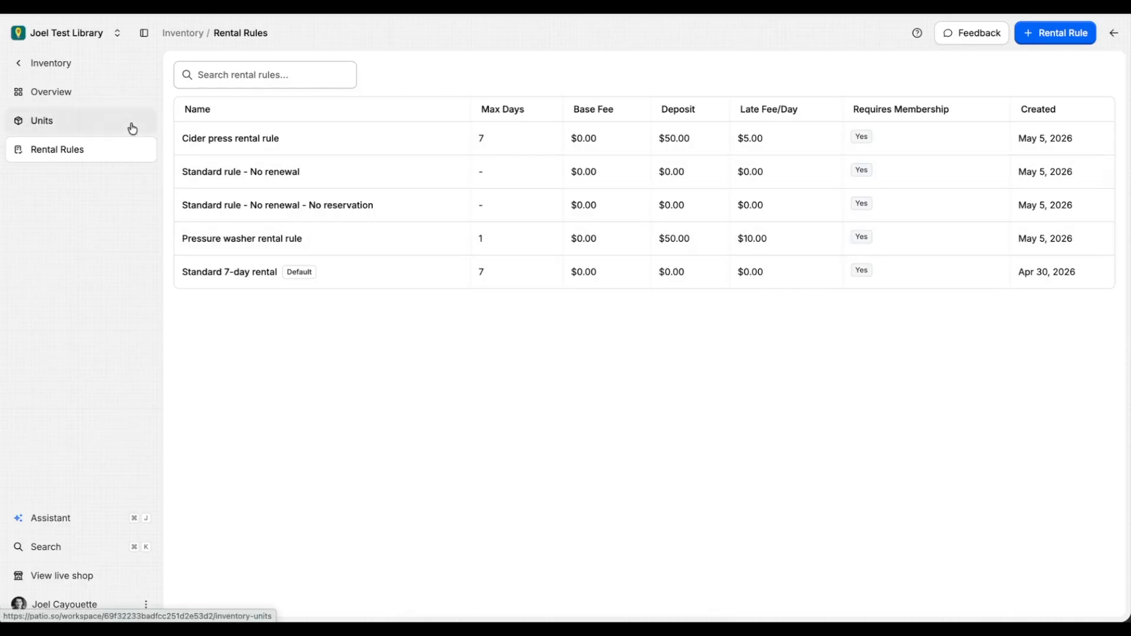
# - Open the broken handle maintenance ticket for the cordless drill and set its status to In Progress
pyautogui.click(50, 63)
pyautogui.click(23, 234)
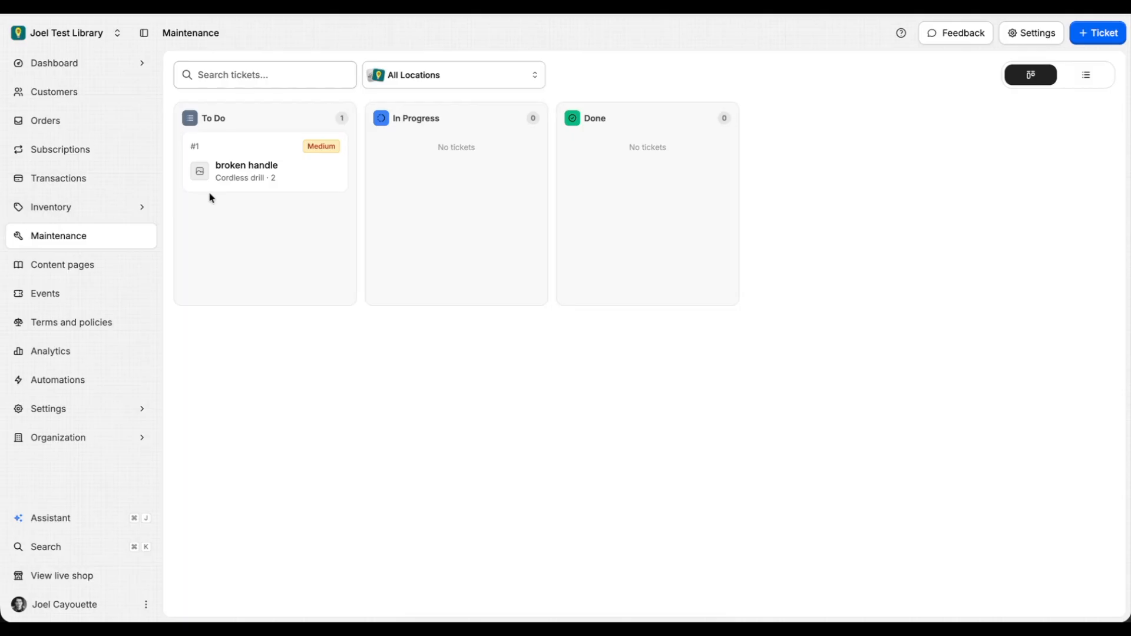
pyautogui.click(230, 169)
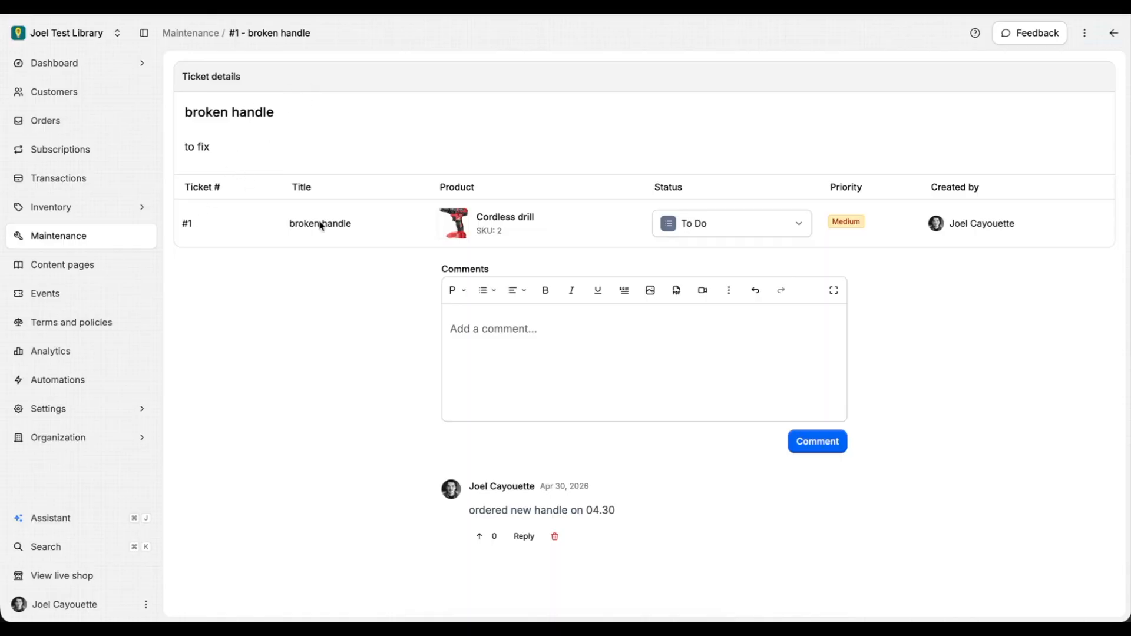
pyautogui.click(681, 223)
pyautogui.click(730, 218)
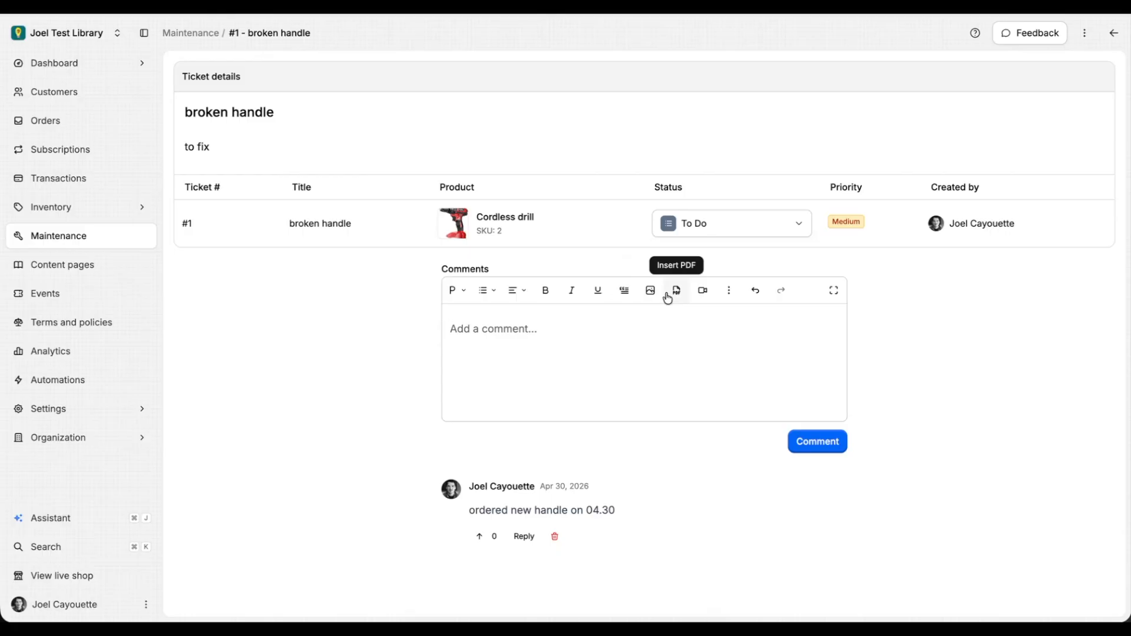
pyautogui.click(735, 231)
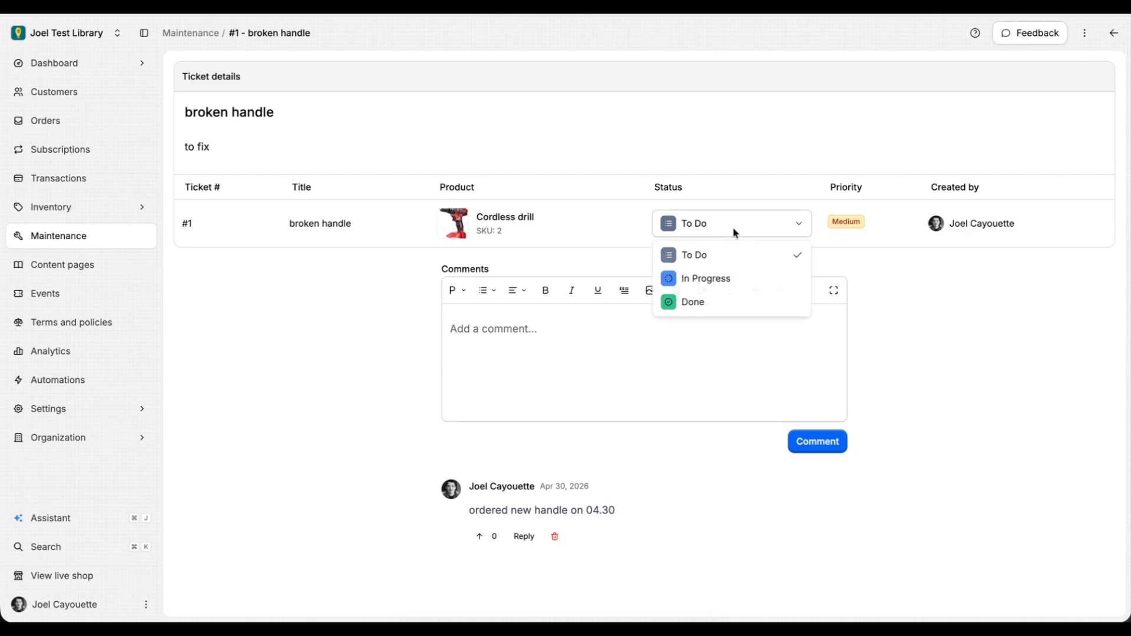
pyautogui.click(715, 284)
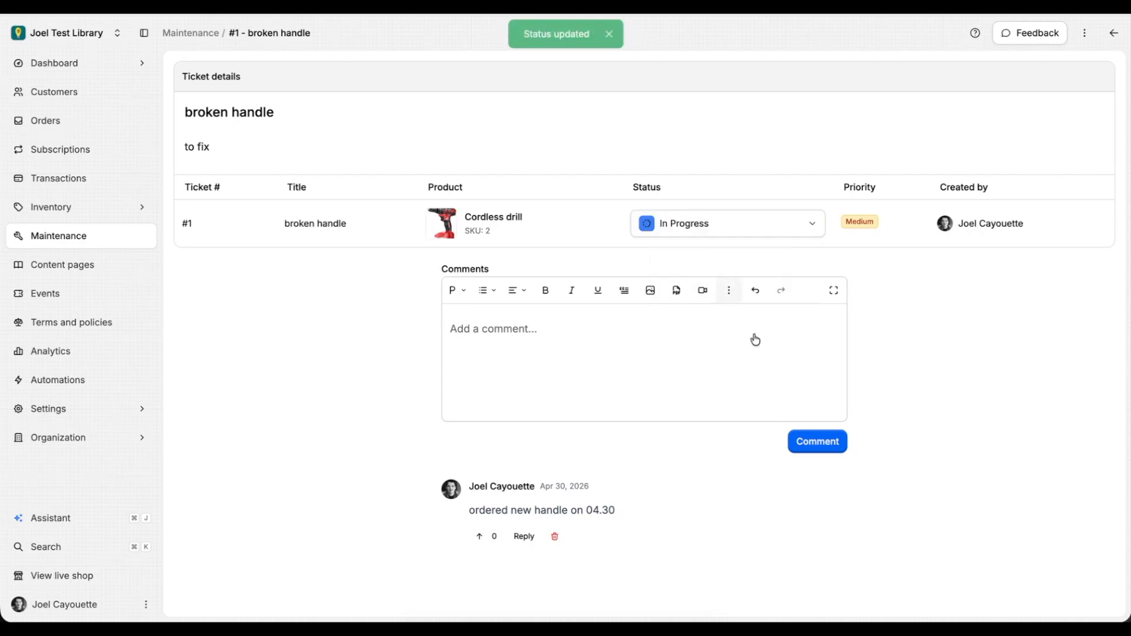
# - Move the broken handle ticket to Done on the maintenance board and check the location filter choices
pyautogui.moveTo(449, 175); pyautogui.dragTo(617, 192)
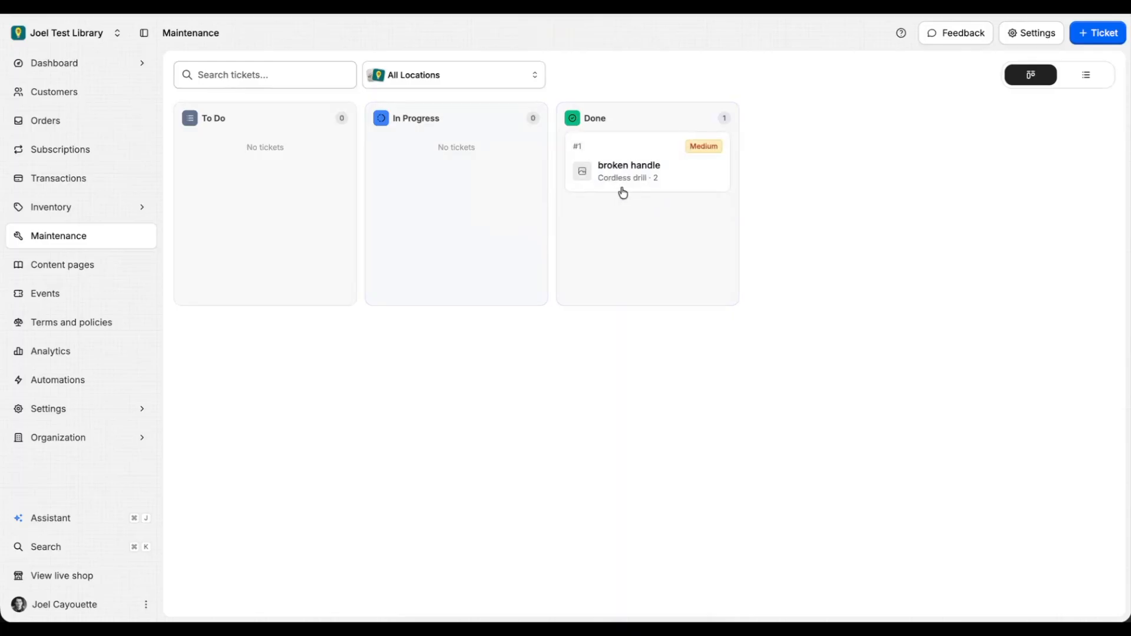
pyautogui.click(489, 78)
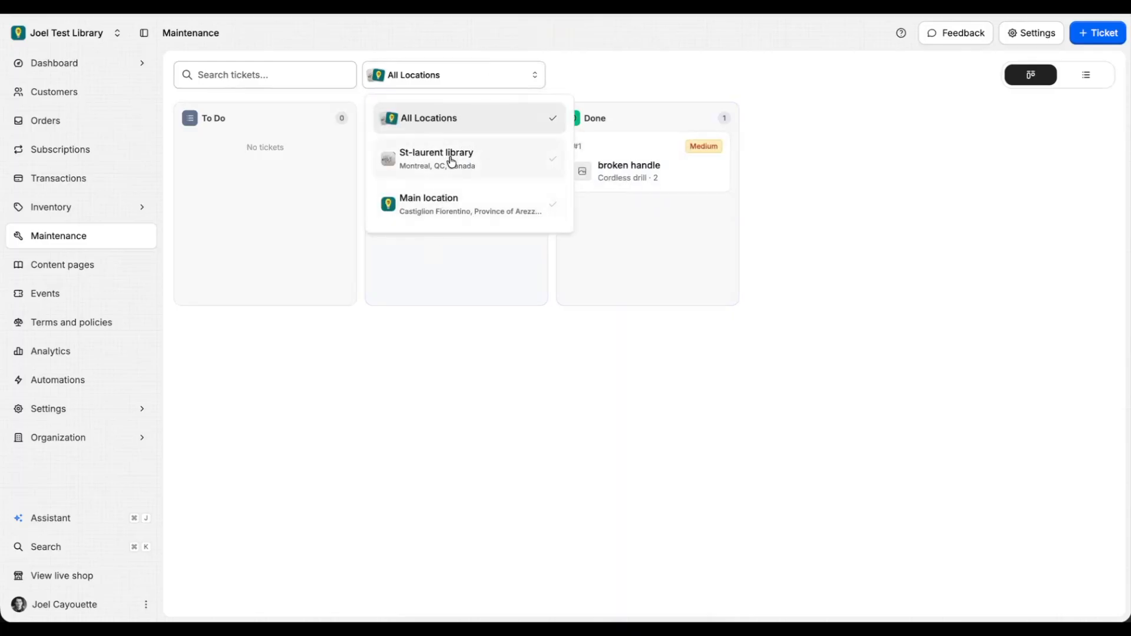
pyautogui.click(646, 71)
pyautogui.click(274, 79)
pyautogui.click(901, 90)
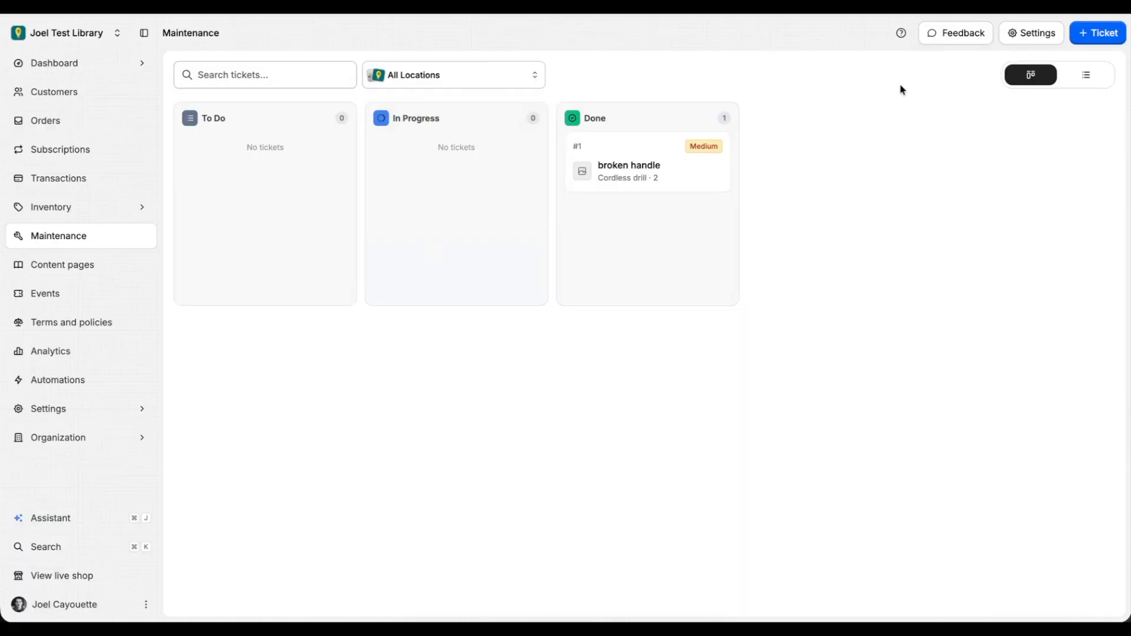
# - Add a new category named Backlog in the maintenance settings
pyautogui.click(1036, 33)
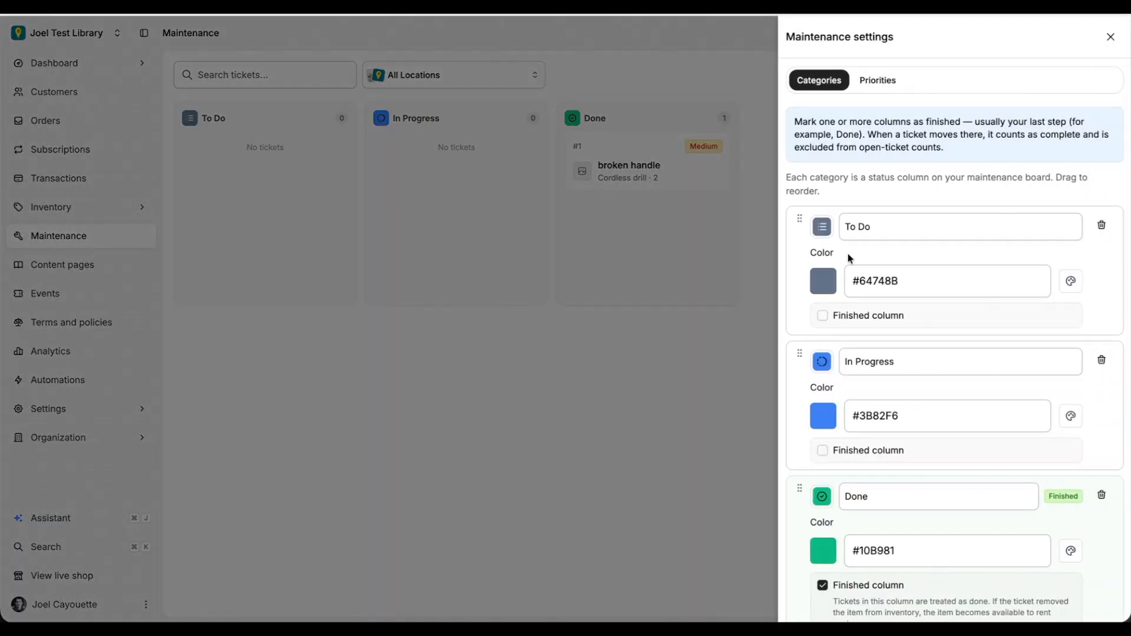
pyautogui.scroll(-3, 849, 255)
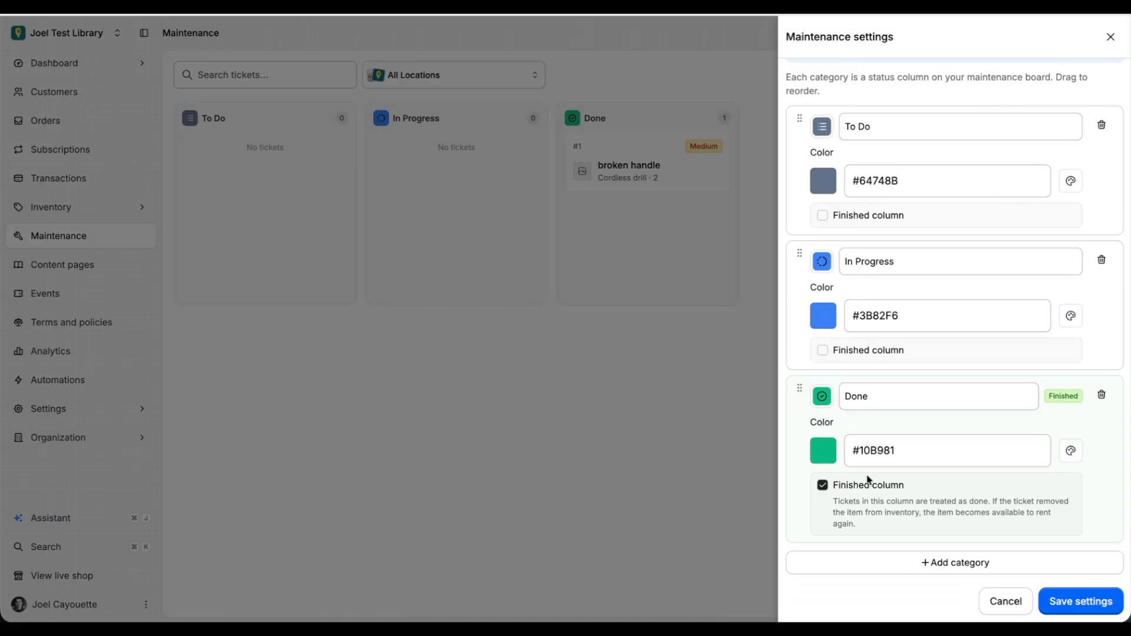
pyautogui.click(883, 564)
pyautogui.tripleClick(882, 564)
pyautogui.write('Backlog')
pyautogui.scroll(-3, 911, 535)
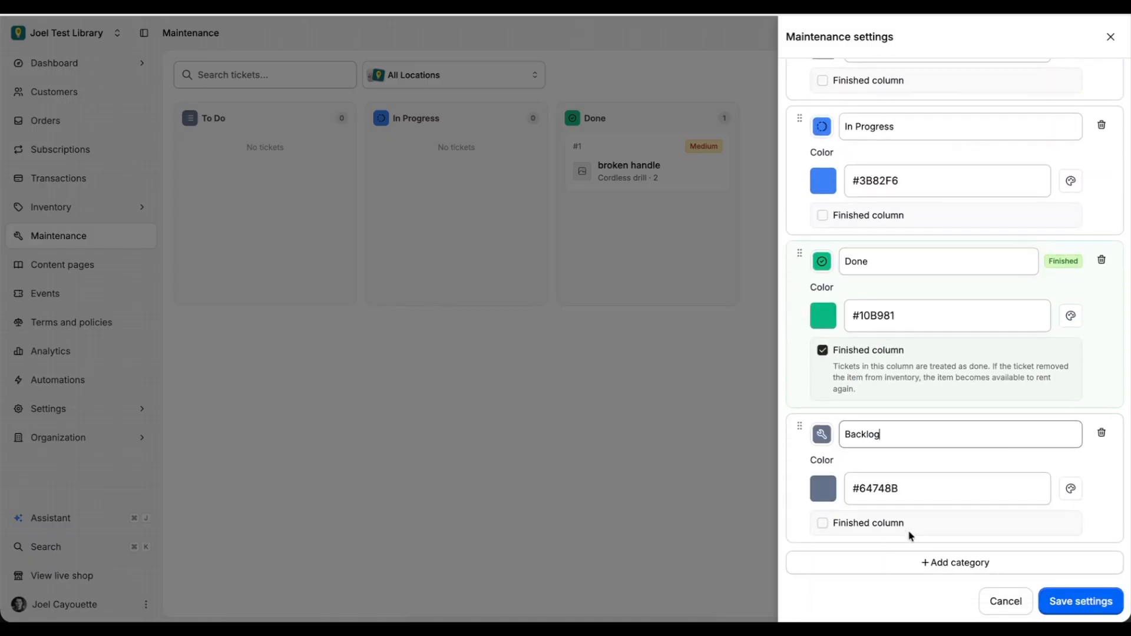
# - Save the Backlog category with color #0347a5 and move the broken handle ticket into its column
pyautogui.click(824, 492)
pyautogui.moveTo(886, 381); pyautogui.dragTo(960, 354)
pyautogui.click(995, 460)
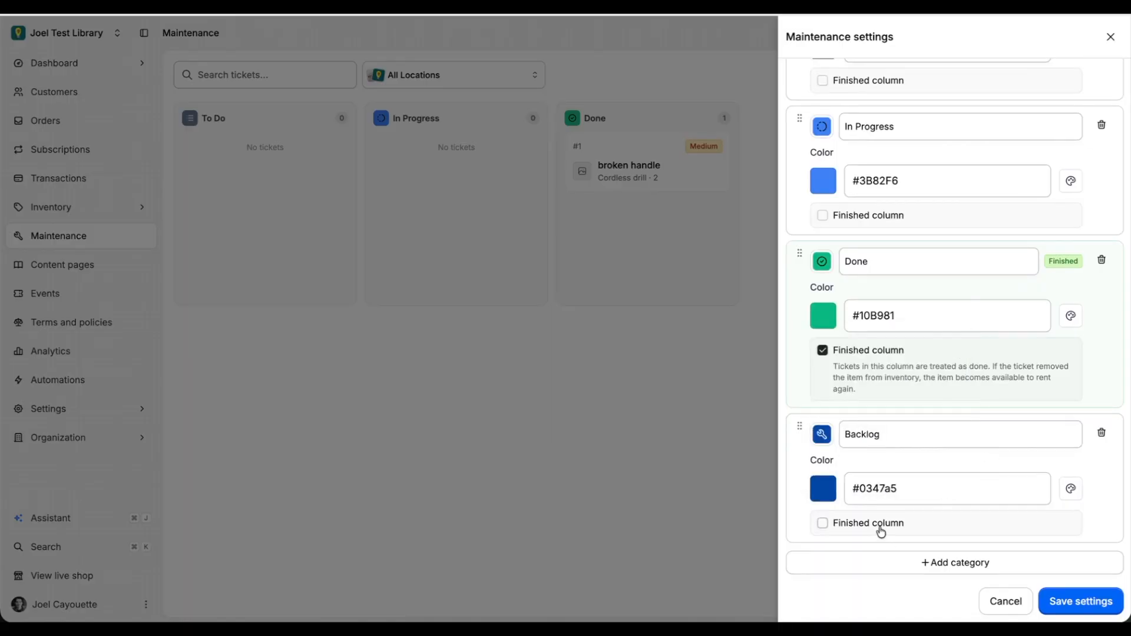
pyautogui.click(1074, 601)
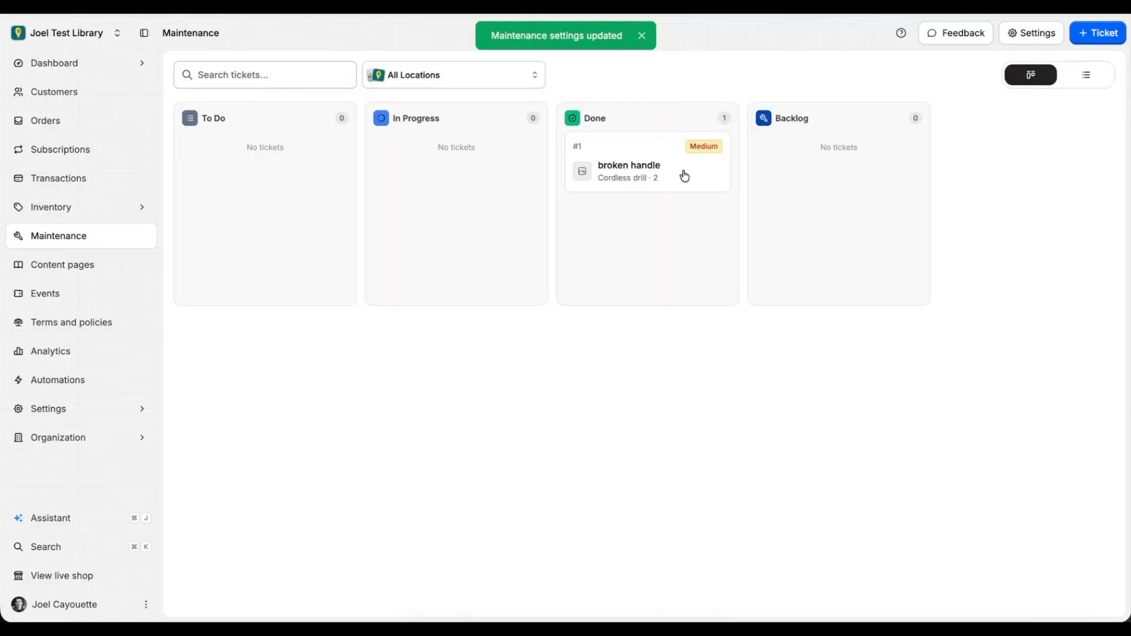
pyautogui.moveTo(636, 167); pyautogui.dragTo(779, 187)
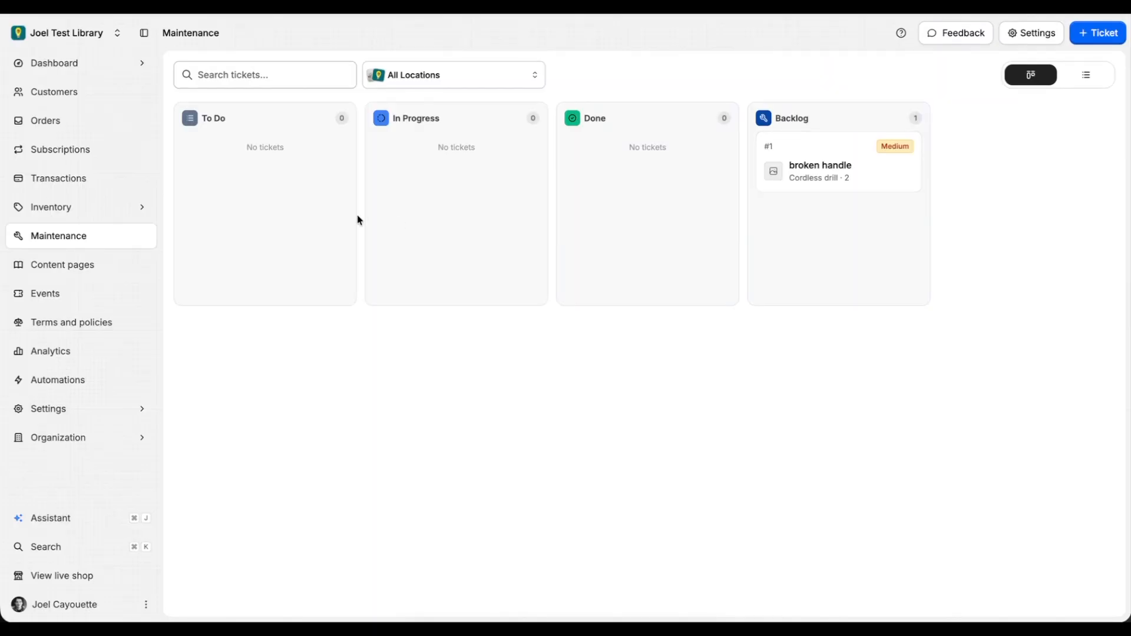
# - Check the list of content pages and view the registrations of the Repair, Reuse workshop event
pyautogui.click(84, 271)
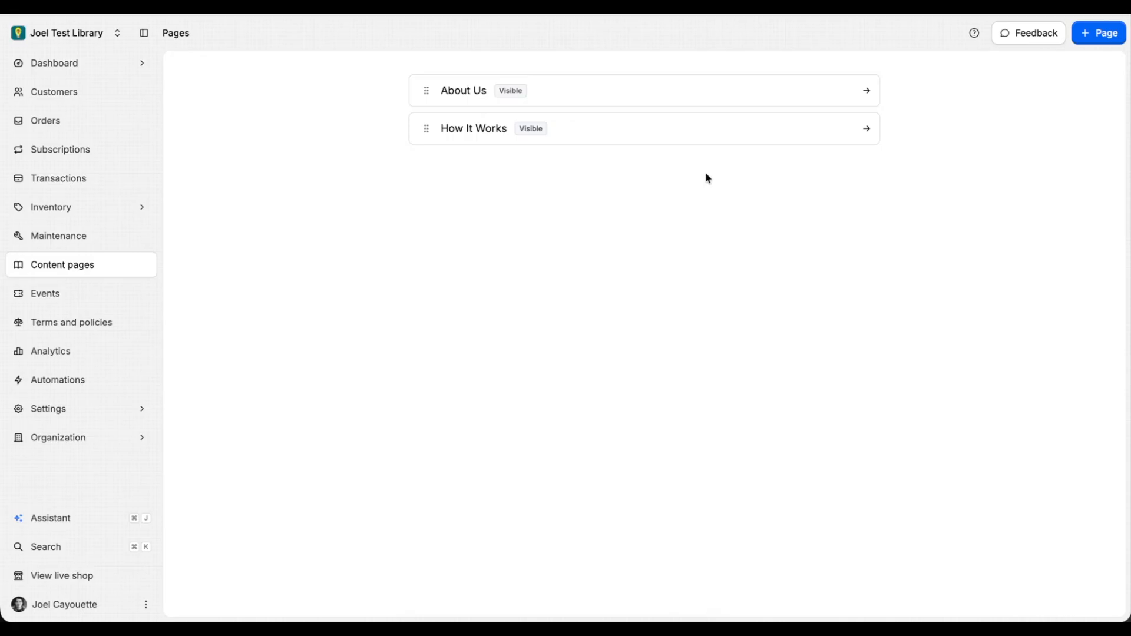
pyautogui.click(50, 298)
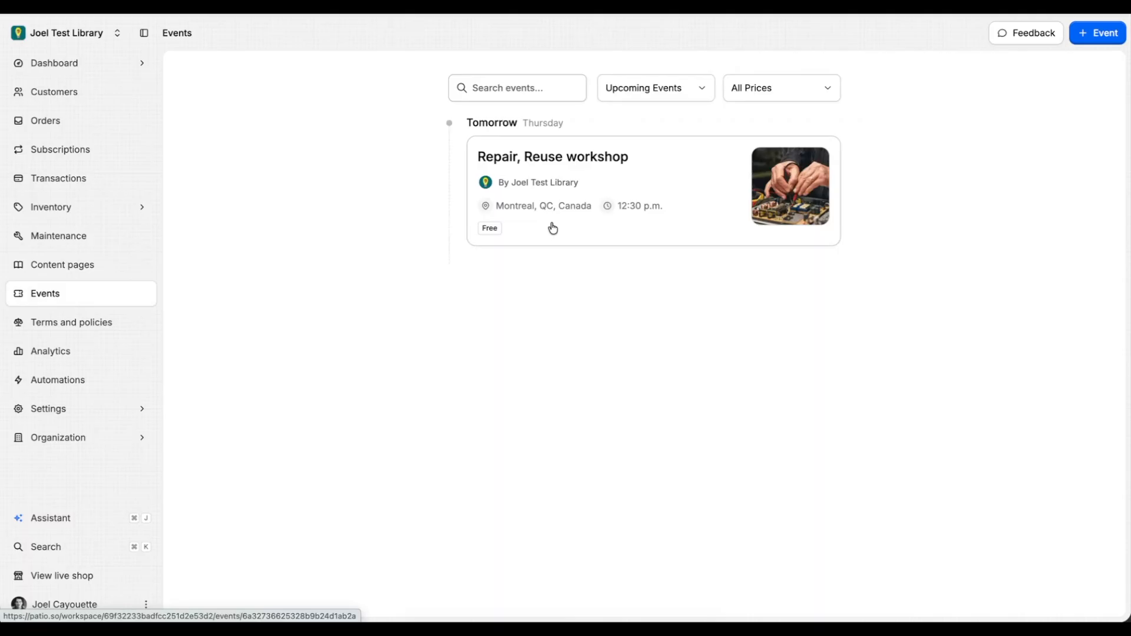
pyautogui.click(585, 169)
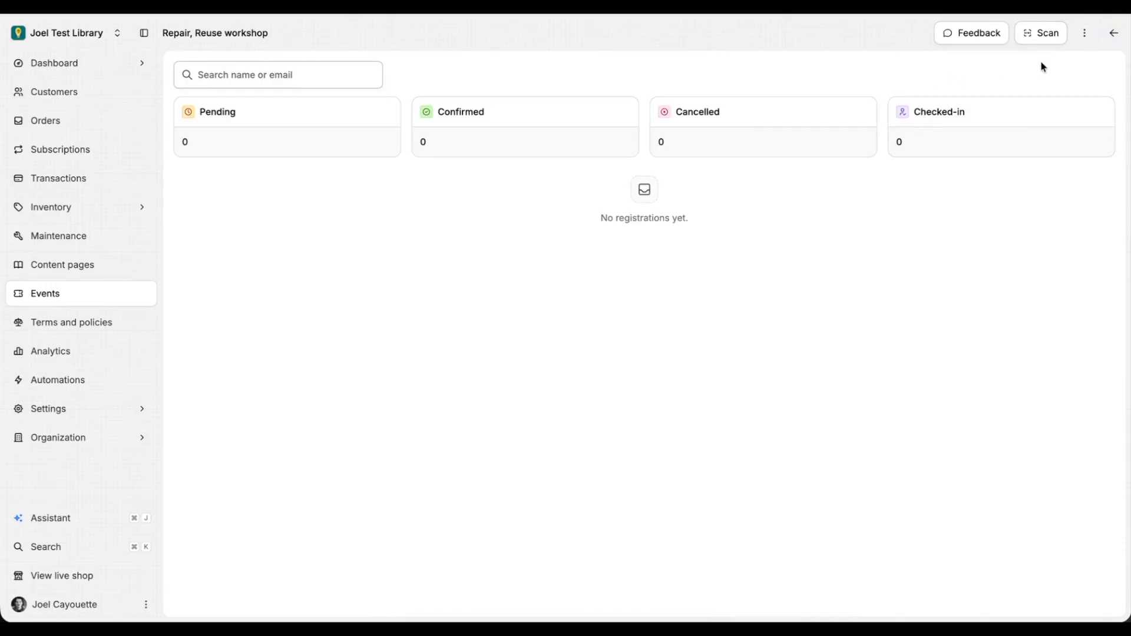
# - Review the new event form's details, ticket types and options, and return to the events list without creating an event
pyautogui.click(76, 299)
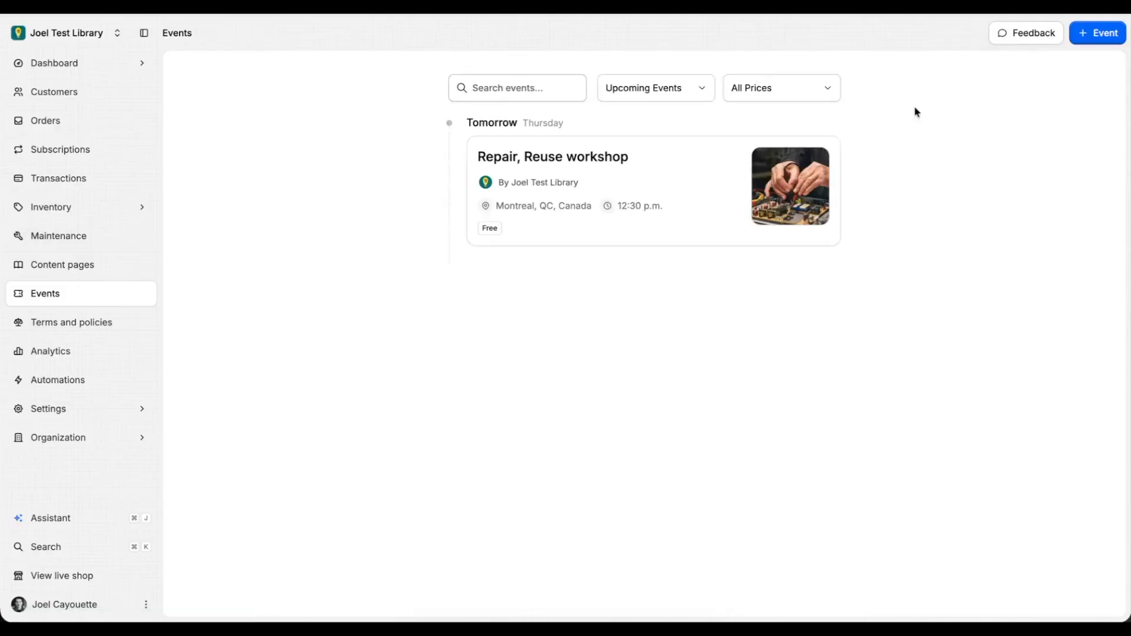
pyautogui.click(1085, 33)
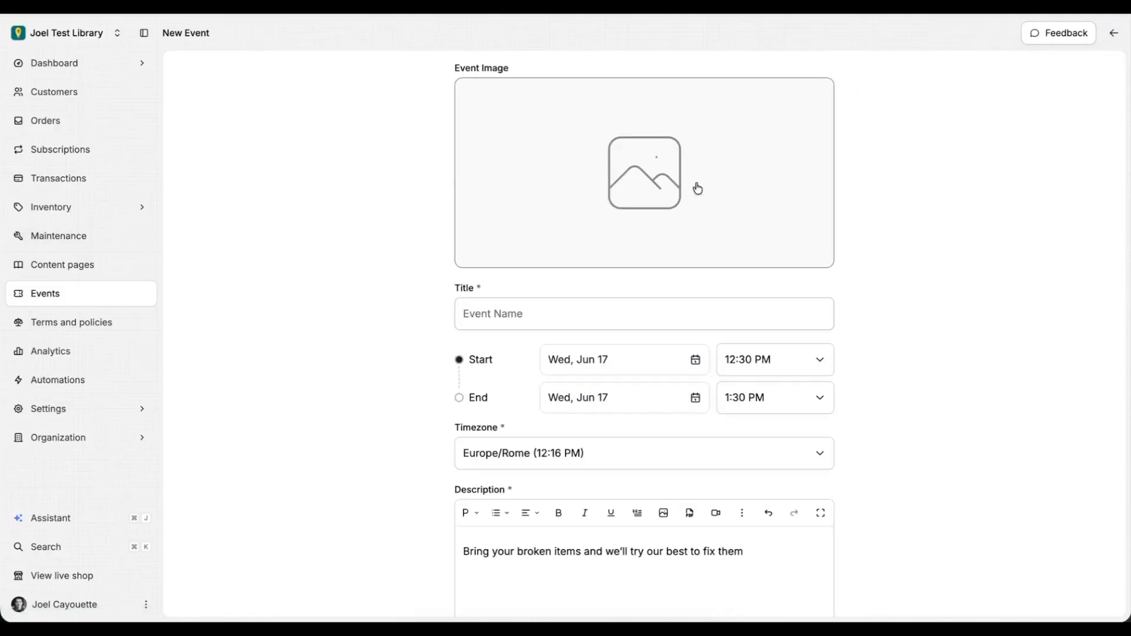
pyautogui.scroll(-3, 697, 187)
pyautogui.scroll(-3, 697, 186)
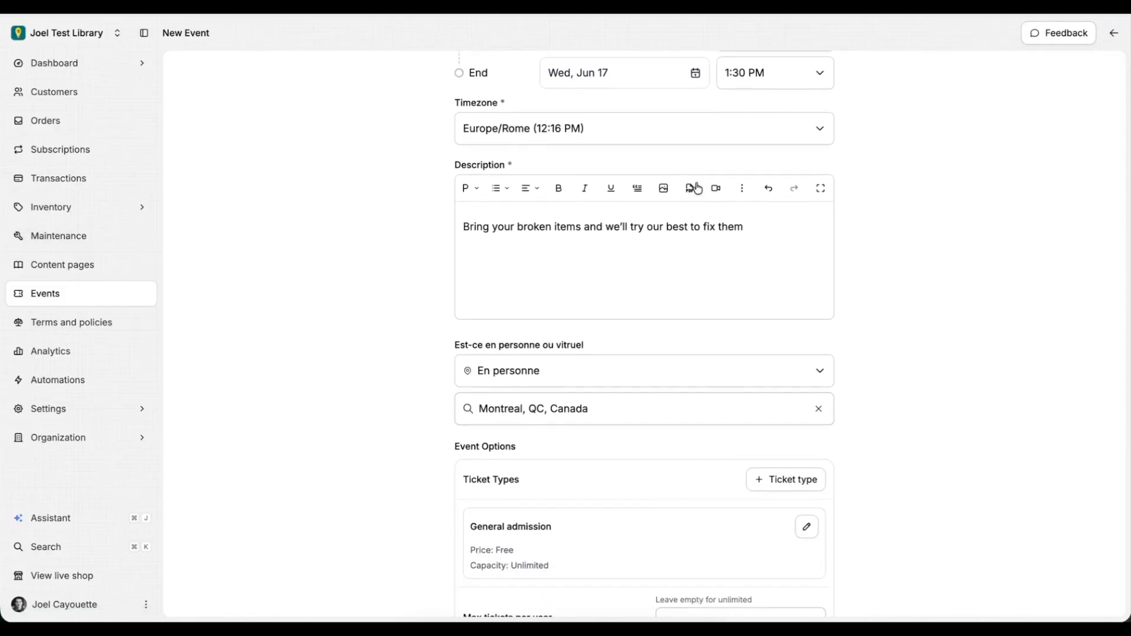
pyautogui.scroll(-1, 630, 206)
pyautogui.scroll(-1, 630, 206)
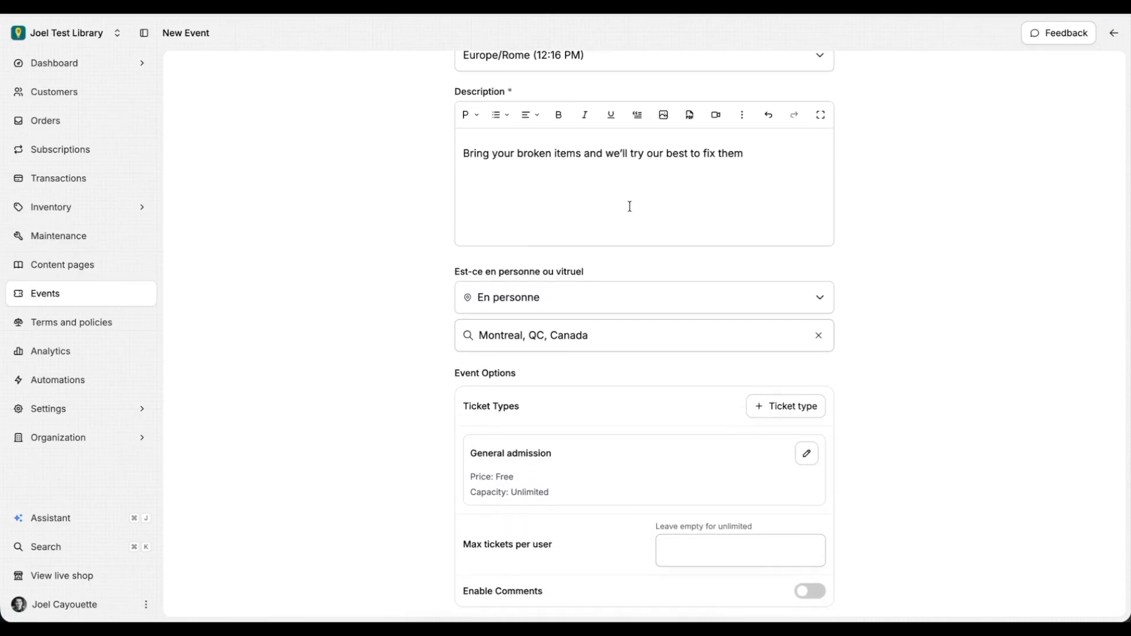
pyautogui.click(609, 257)
pyautogui.click(609, 258)
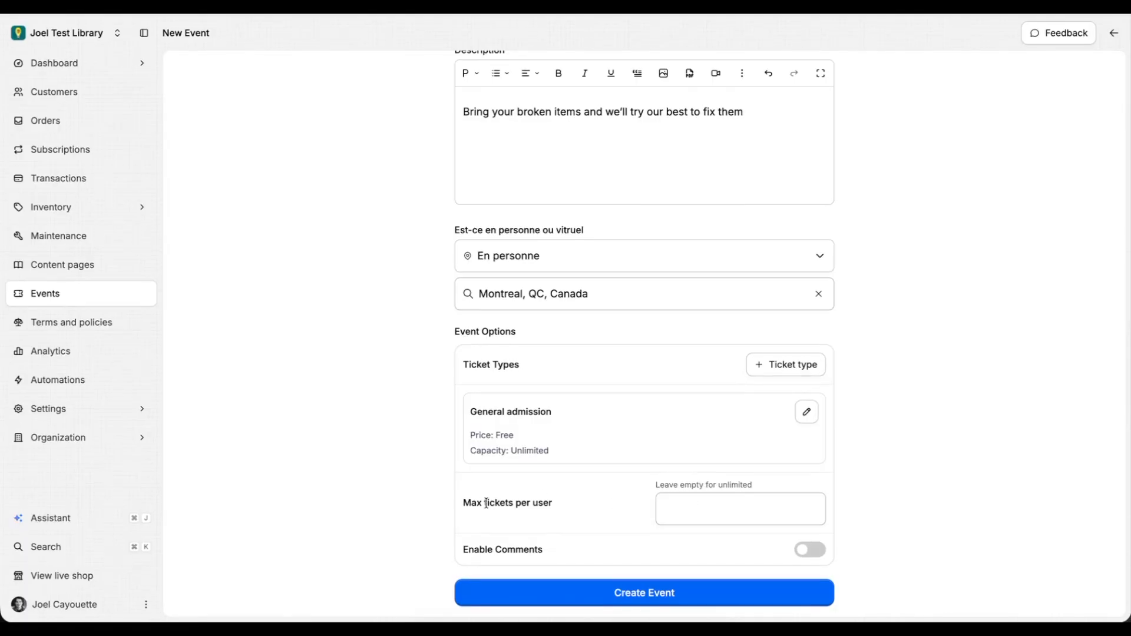
pyautogui.click(684, 505)
pyautogui.click(806, 552)
pyautogui.click(48, 297)
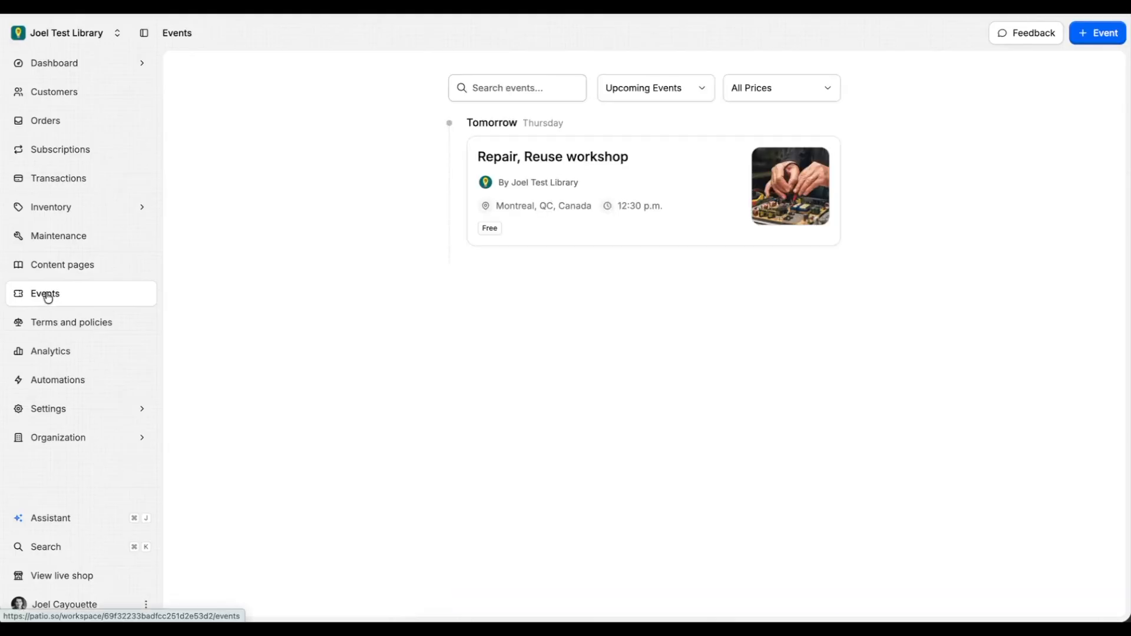
# - Review the public page of the Repair, Reuse workshop event and return to its registrations
pyautogui.click(575, 189)
pyautogui.click(1084, 34)
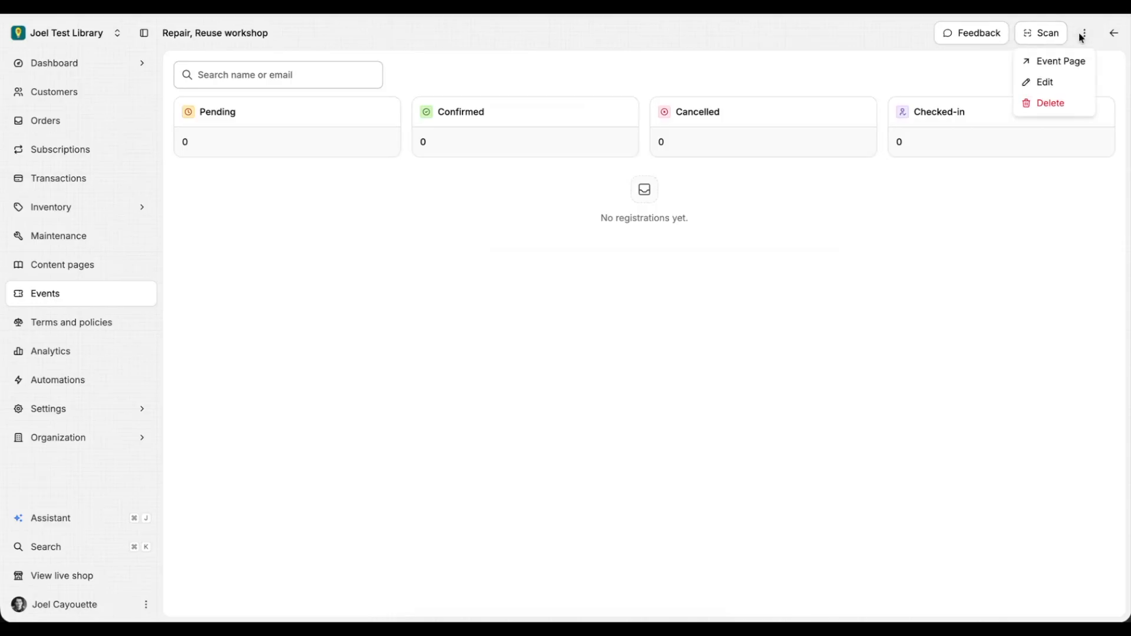
pyautogui.click(1068, 61)
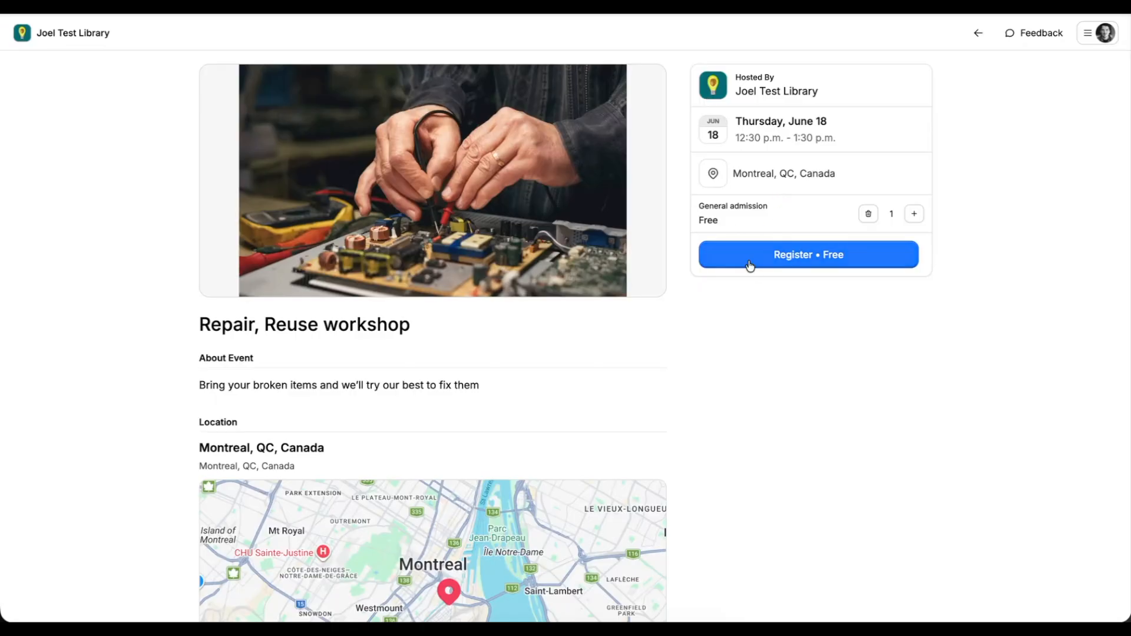
pyautogui.scroll(-4, 748, 263)
pyautogui.scroll(-6, 748, 263)
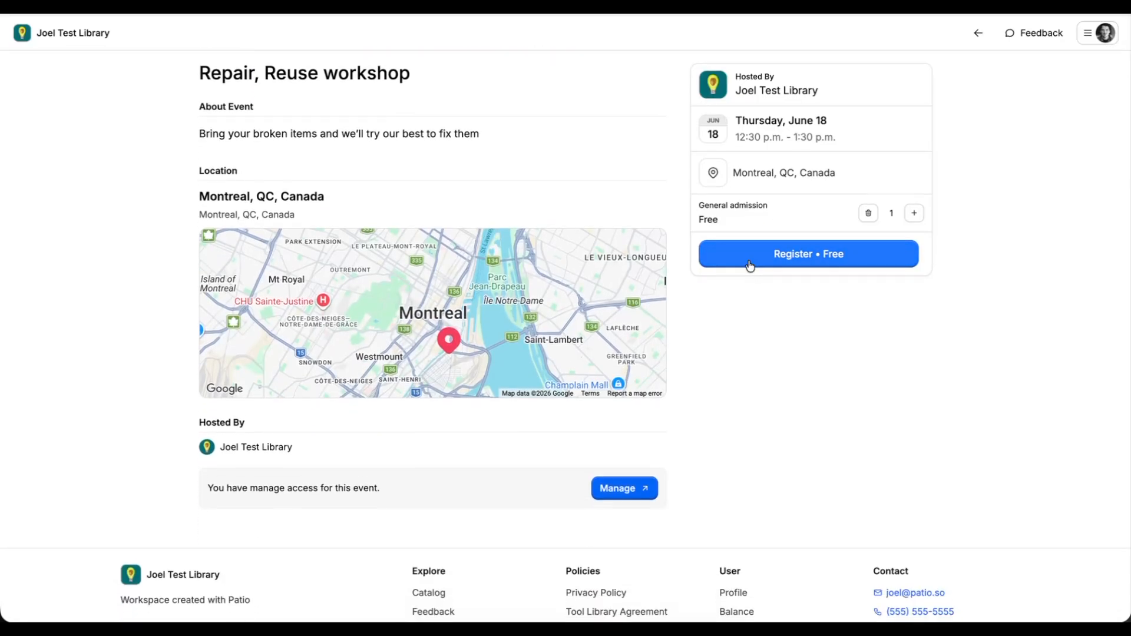
pyautogui.scroll(10, 748, 263)
pyautogui.hotkey('alt', 'Left')
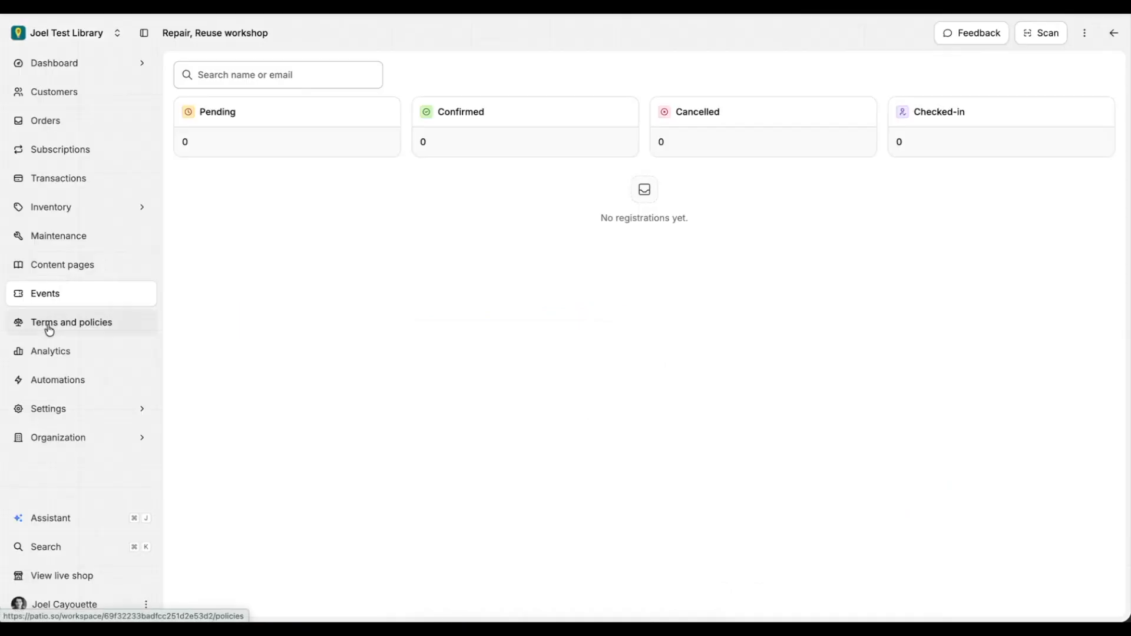
# - View the list of terms and policies, and review the analytics charts down to top products and utilization rate
pyautogui.click(50, 330)
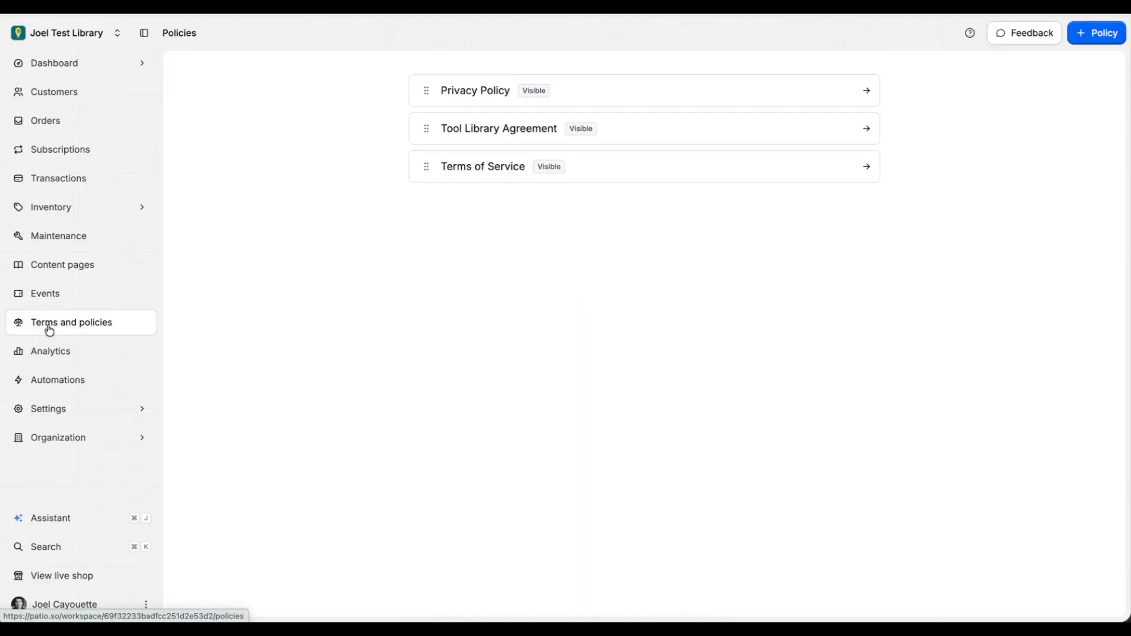
pyautogui.click(43, 360)
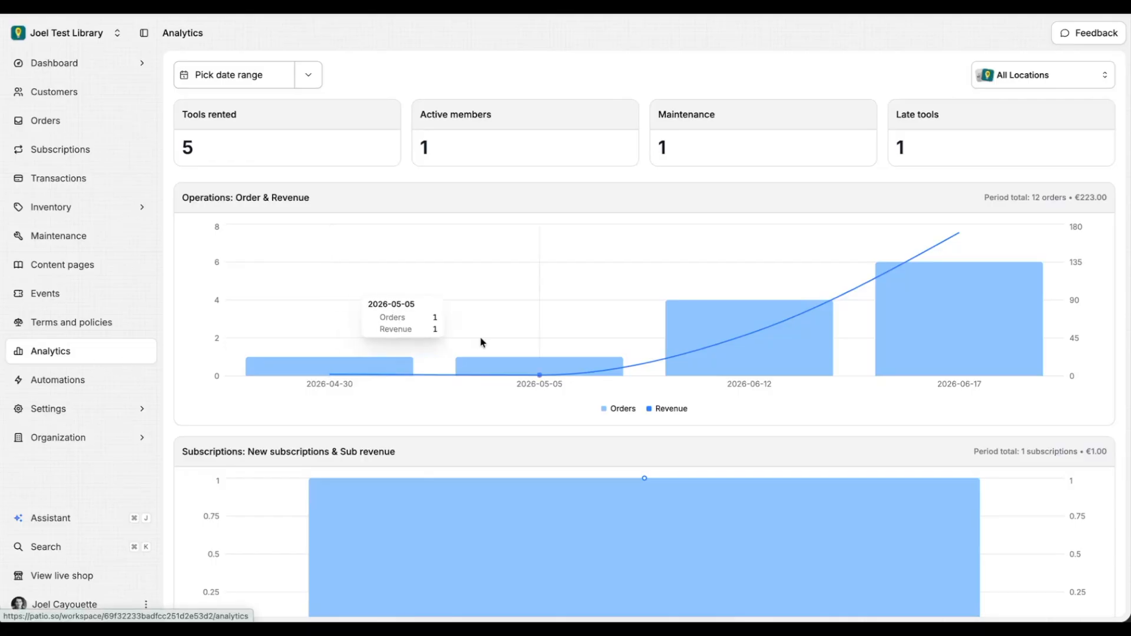
pyautogui.scroll(-4, 479, 341)
pyautogui.scroll(-8, 481, 341)
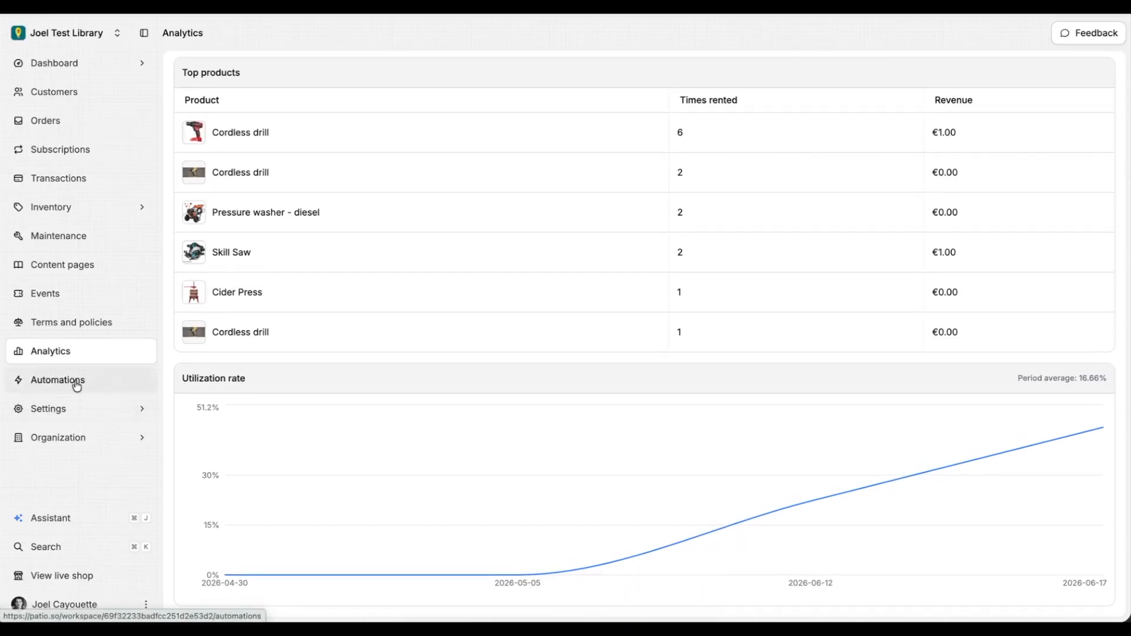
# - Review the available automations and examine the activity logs of sent messages
pyautogui.click(76, 384)
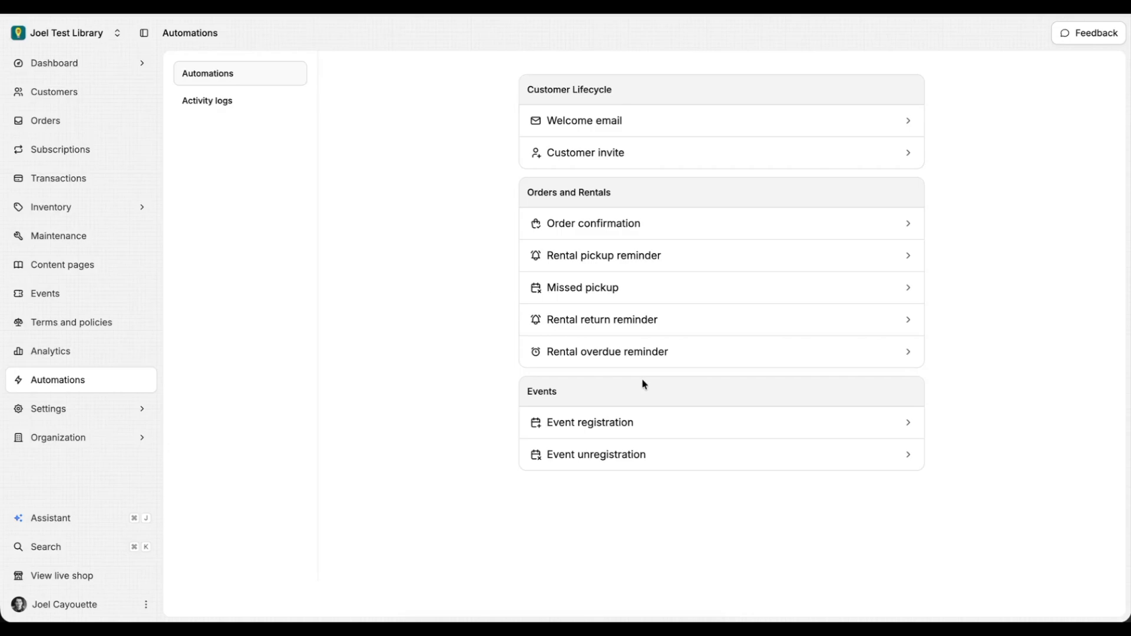
pyautogui.click(230, 104)
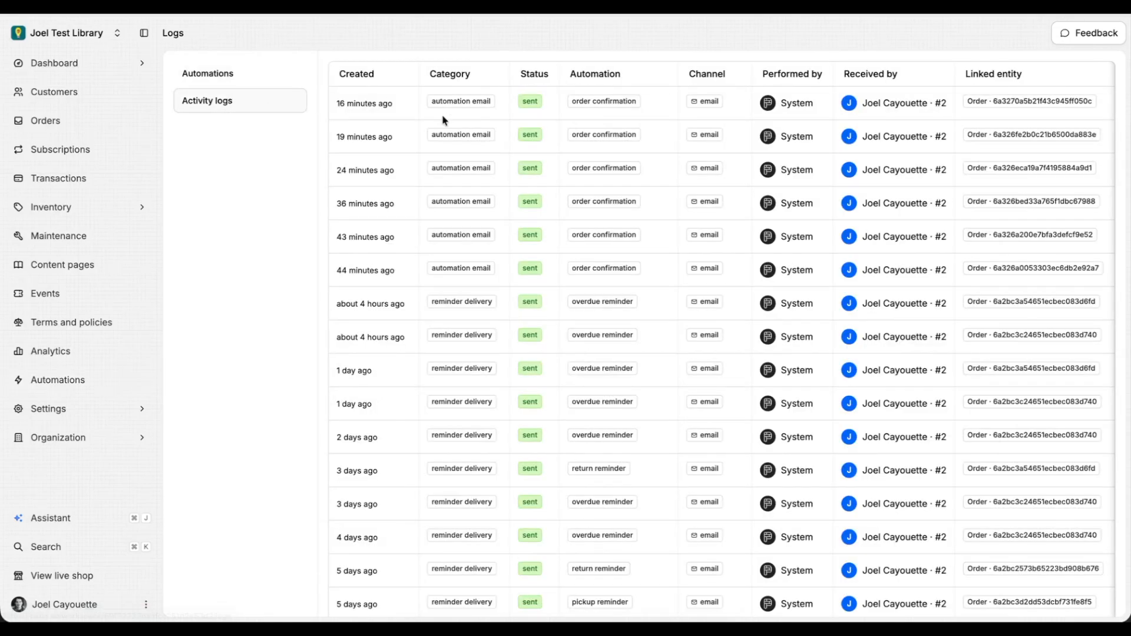
pyautogui.scroll(-1, 443, 119)
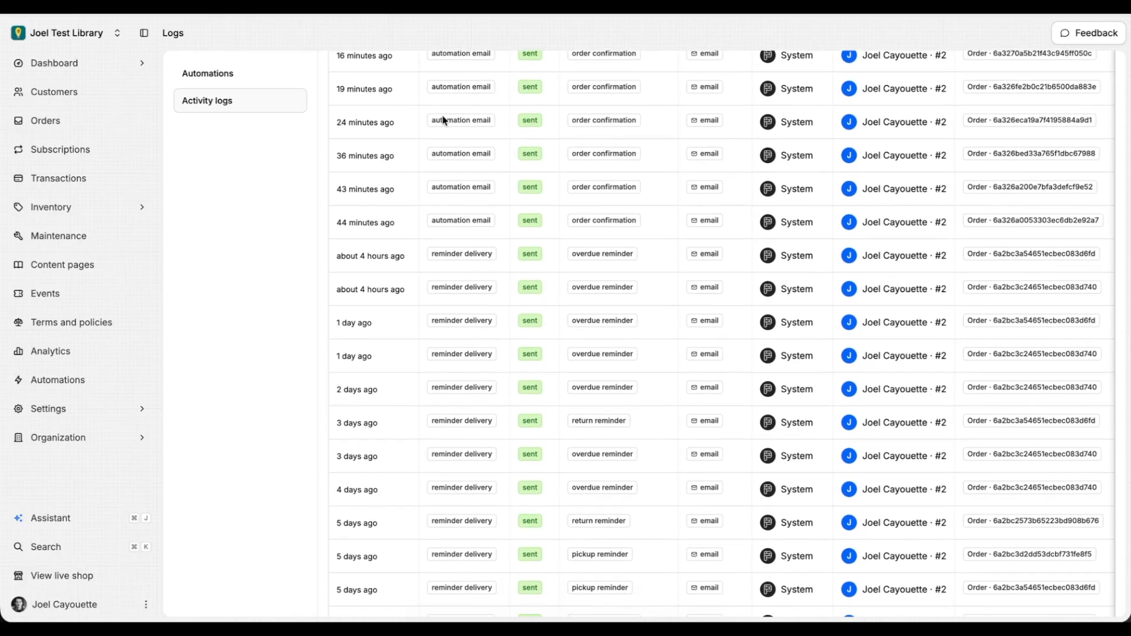
# - Review the organization's overview settings from the logo and subdomain down to the external links
pyautogui.click(52, 407)
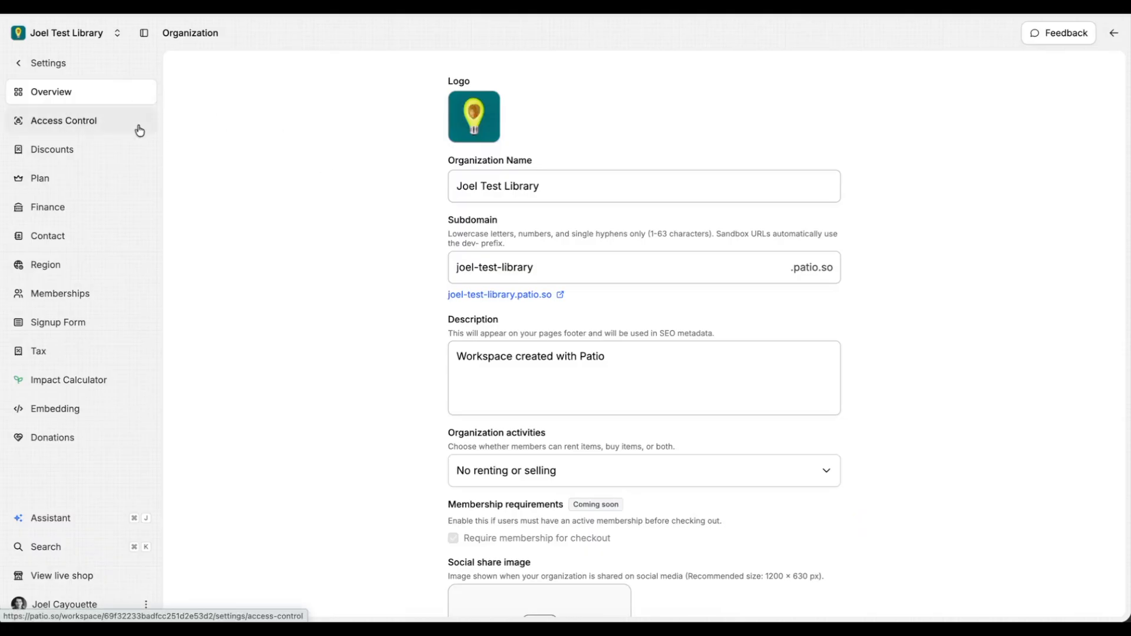
pyautogui.scroll(-5, 369, 176)
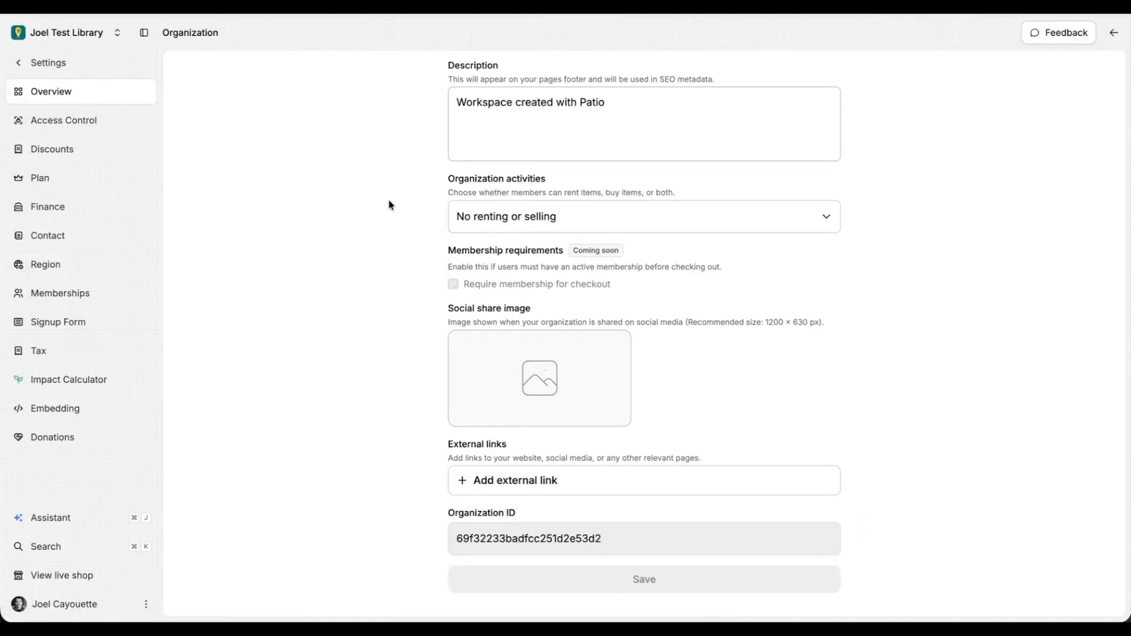
# - Review the available roles in access control and examine the Admin role's permissions, location scope and discount profile
pyautogui.click(77, 122)
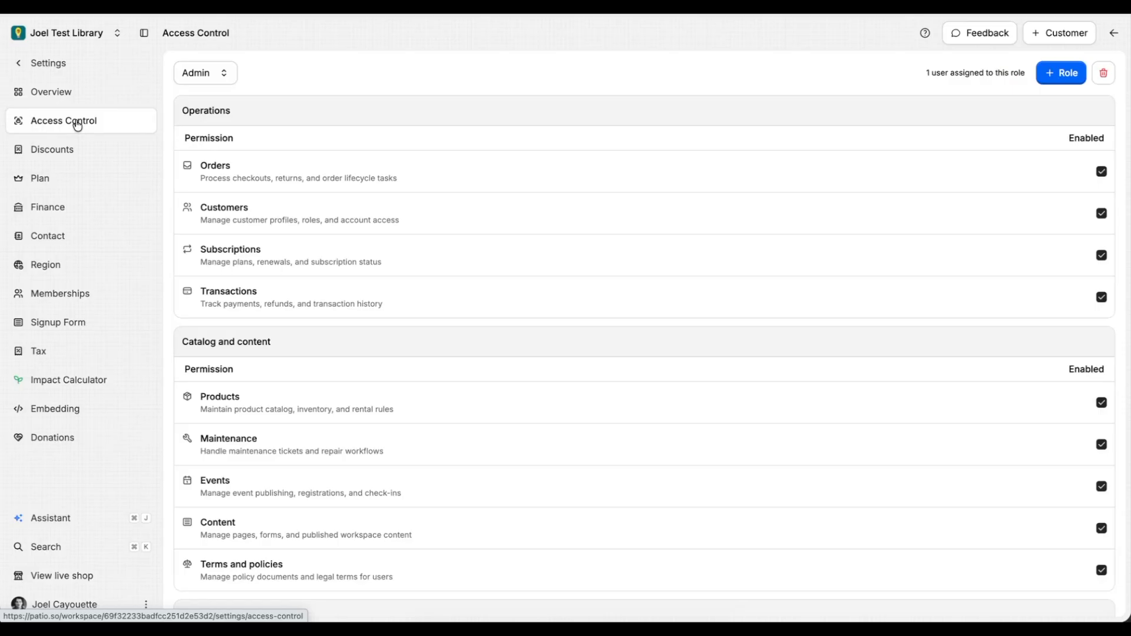
pyautogui.click(207, 79)
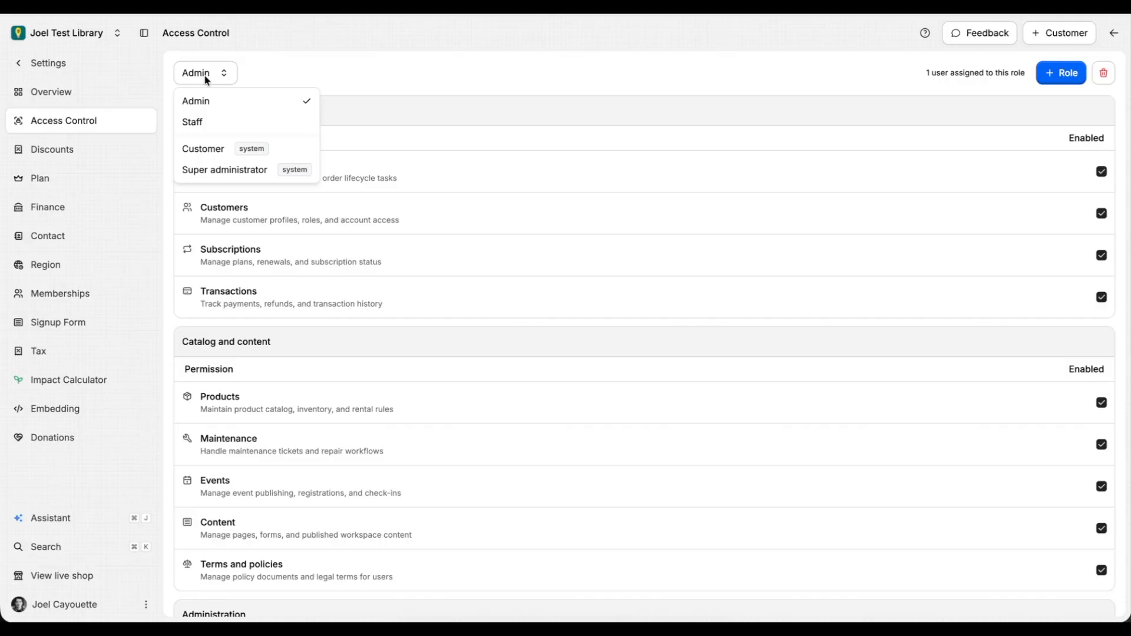
pyautogui.click(351, 224)
pyautogui.scroll(-1, 348, 228)
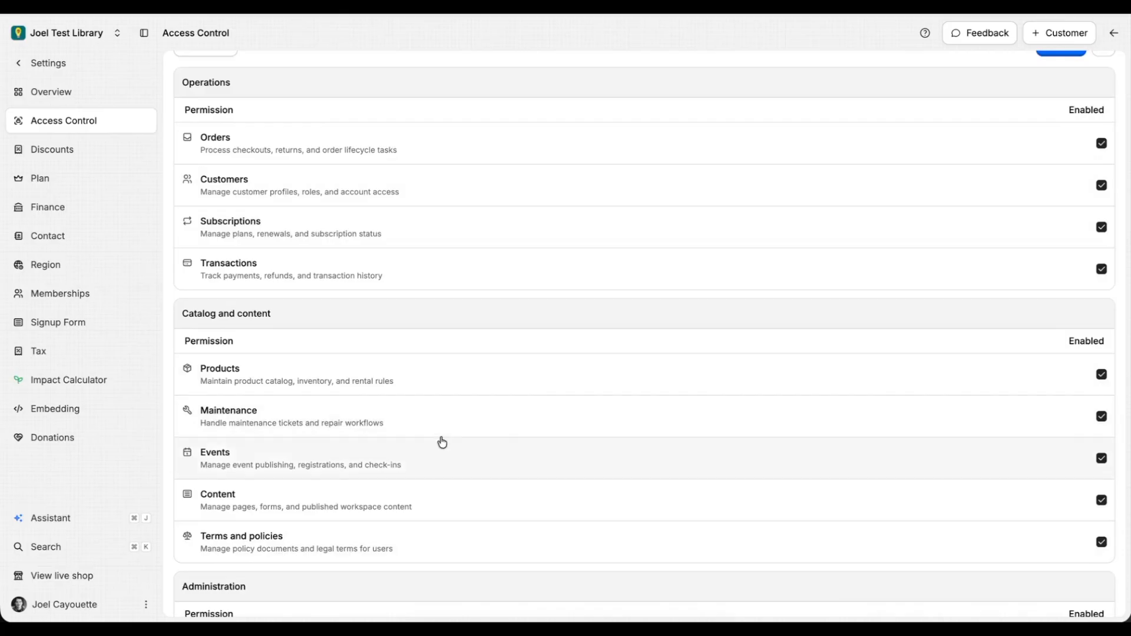
pyautogui.scroll(-2, 441, 442)
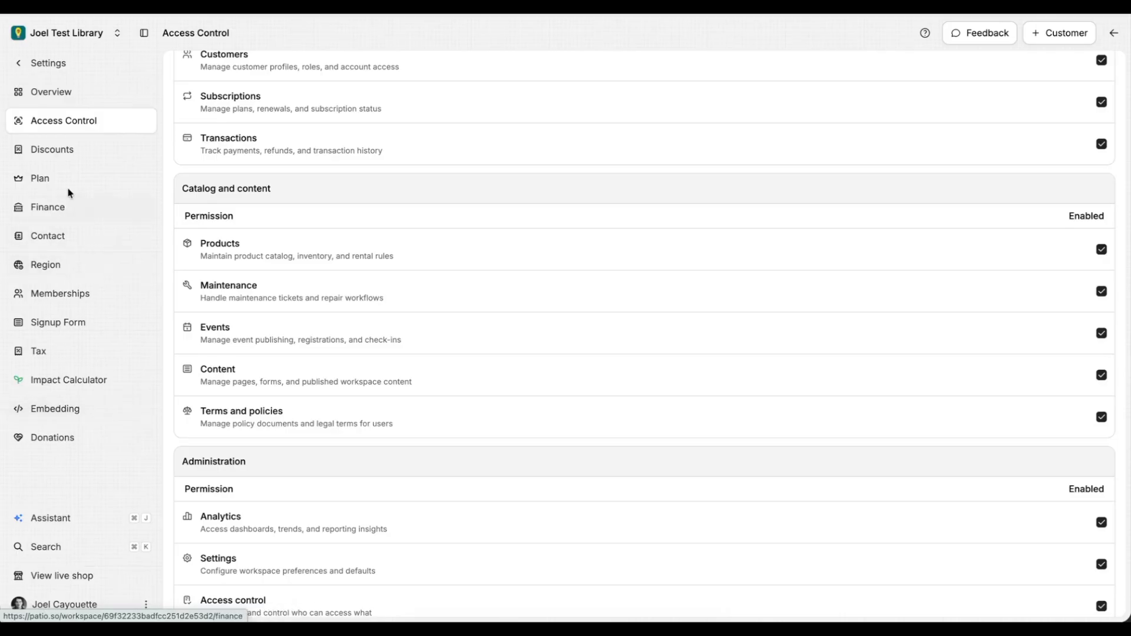
pyautogui.click(63, 64)
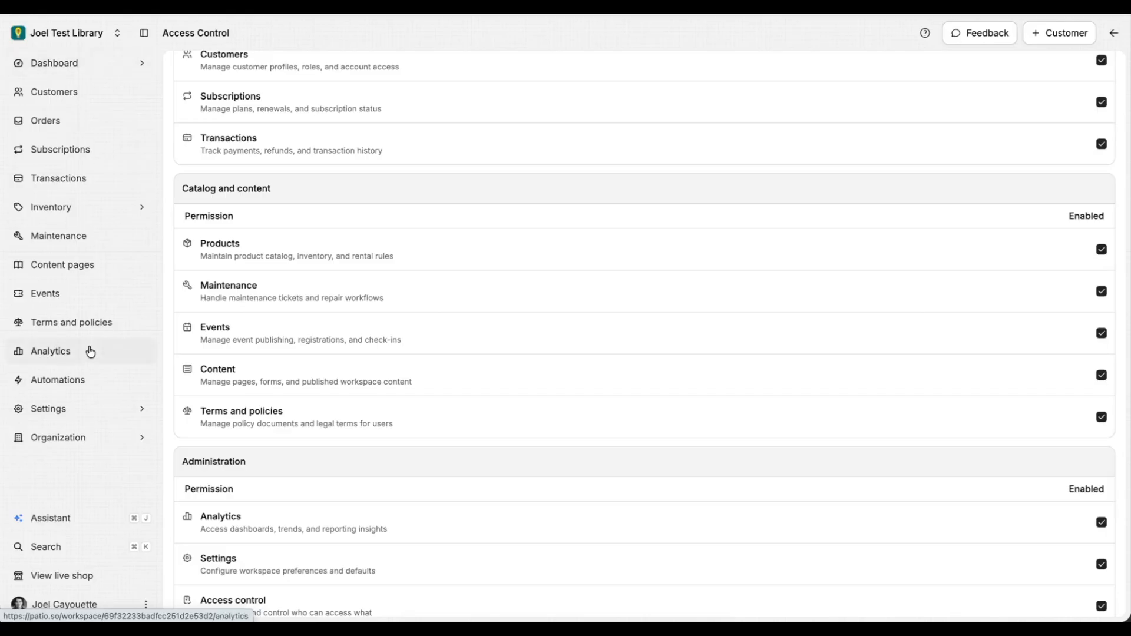
pyautogui.scroll(2, 222, 177)
pyautogui.scroll(-8, 222, 176)
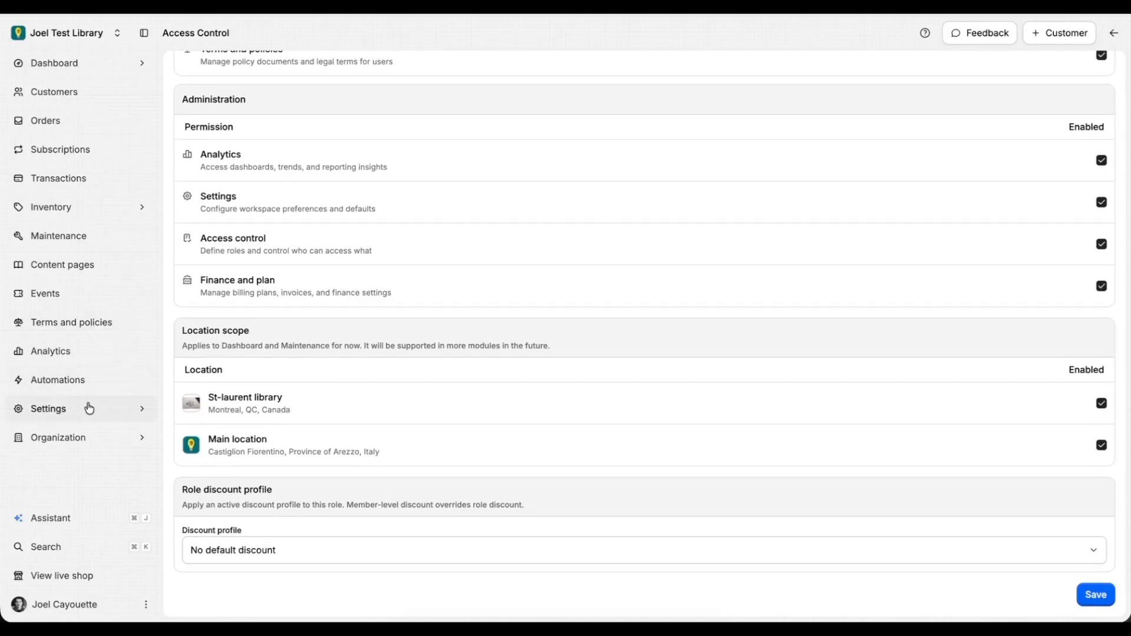
# - View the organization's discounts and open the Staff discount
pyautogui.click(86, 407)
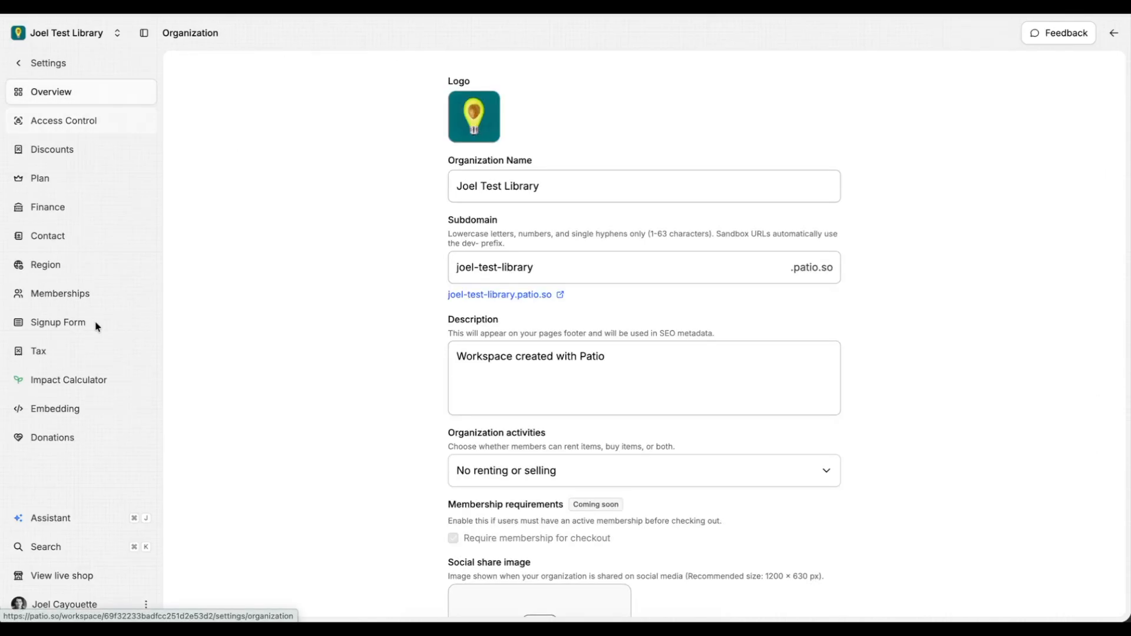
pyautogui.click(90, 156)
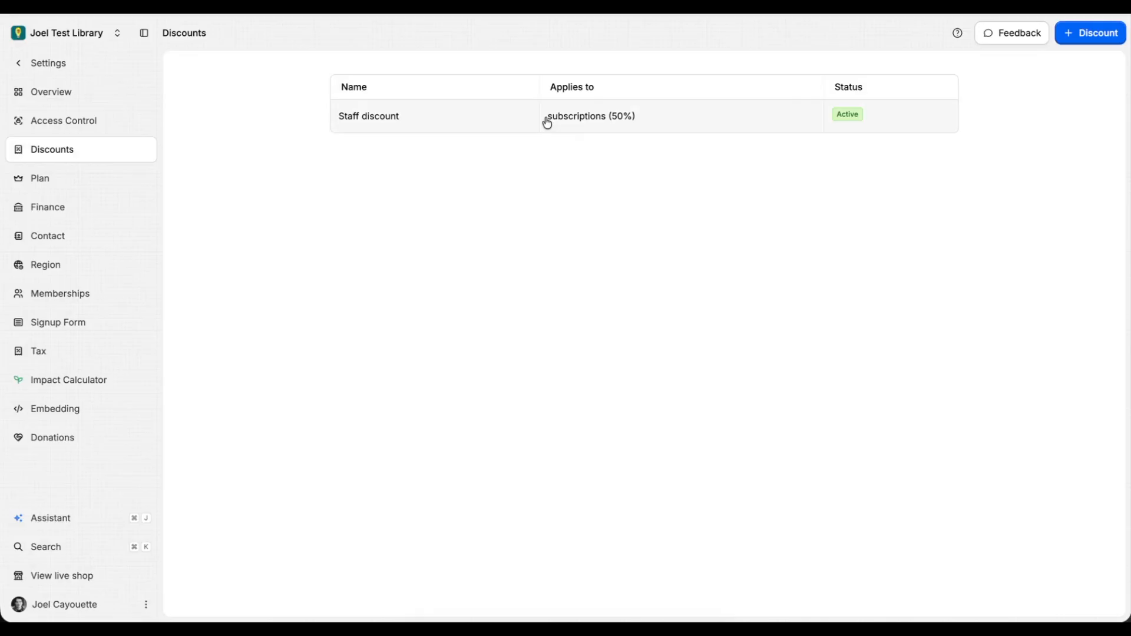
pyautogui.click(512, 121)
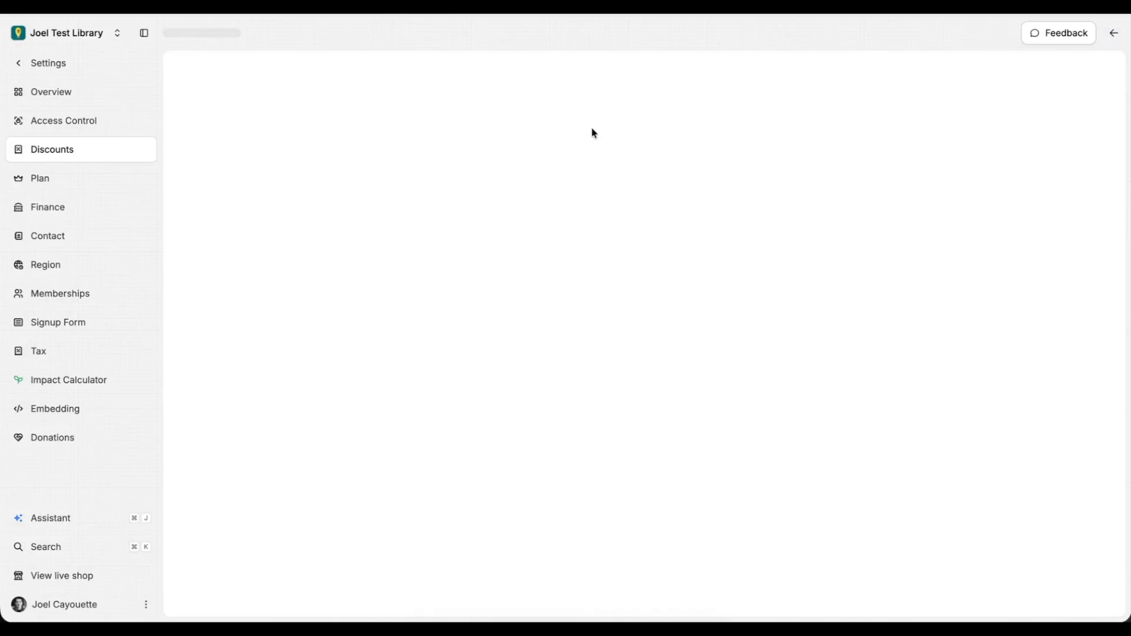
# - Review the plan and finance settings, and look over the organization's contact and region settings
pyautogui.click(95, 190)
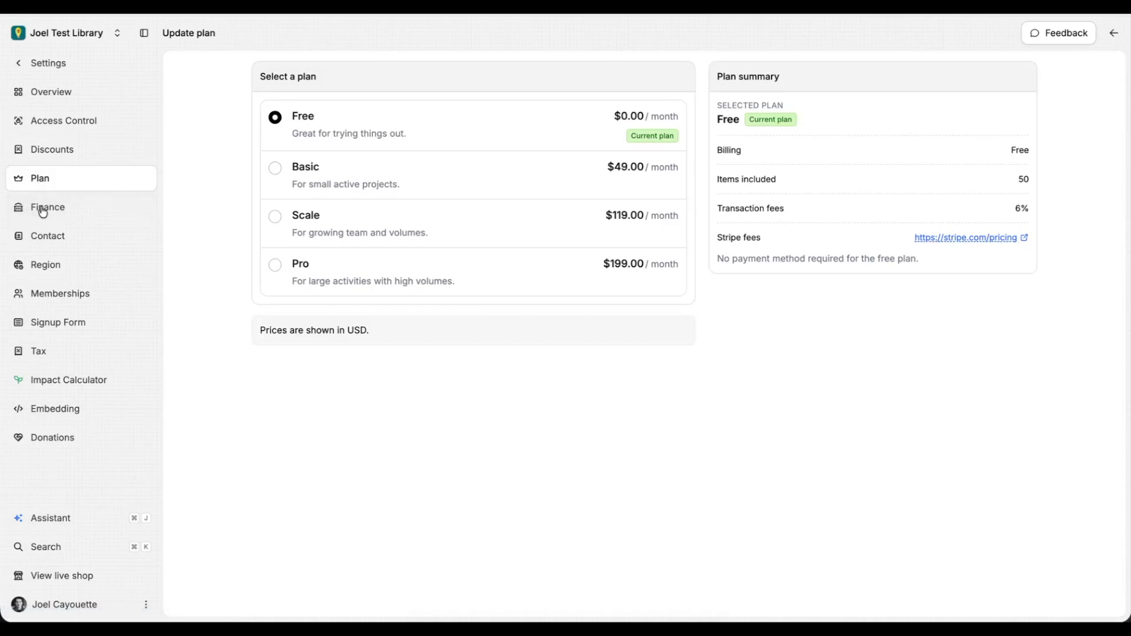
pyautogui.click(56, 214)
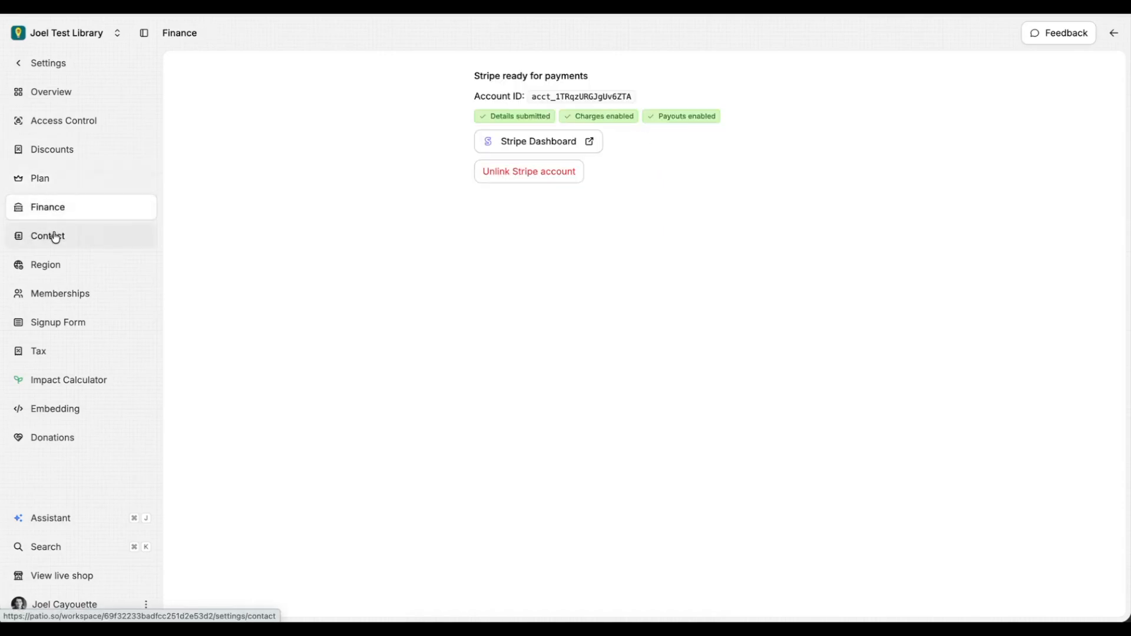
pyautogui.click(55, 238)
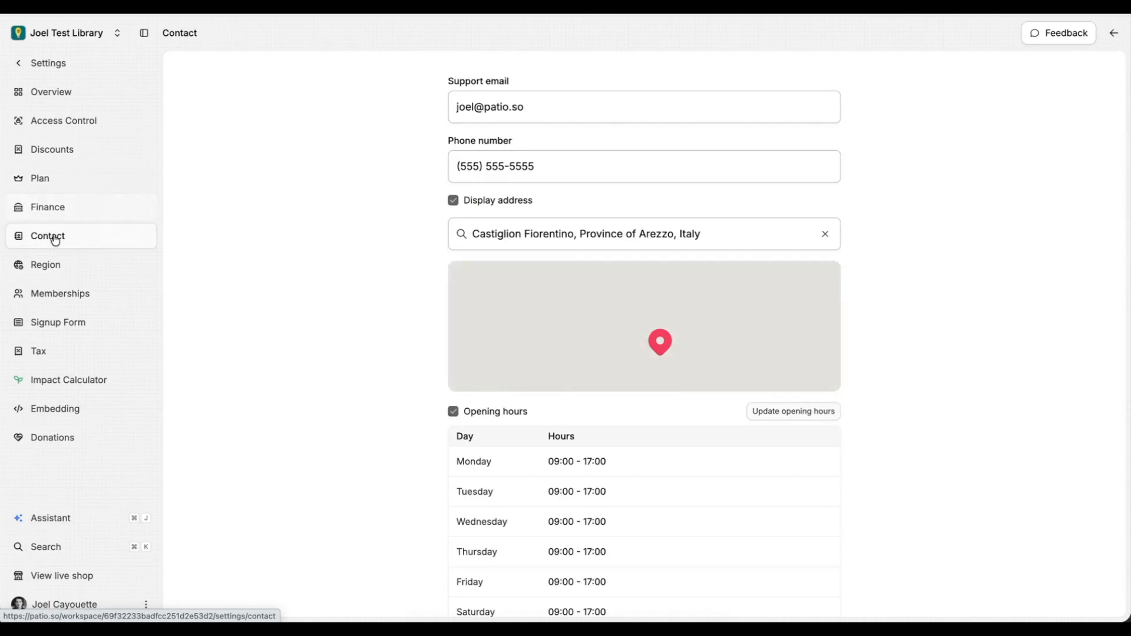
pyautogui.click(71, 266)
# - Start a new membership plan named "Low income tier" with its membership term in months
pyautogui.click(58, 295)
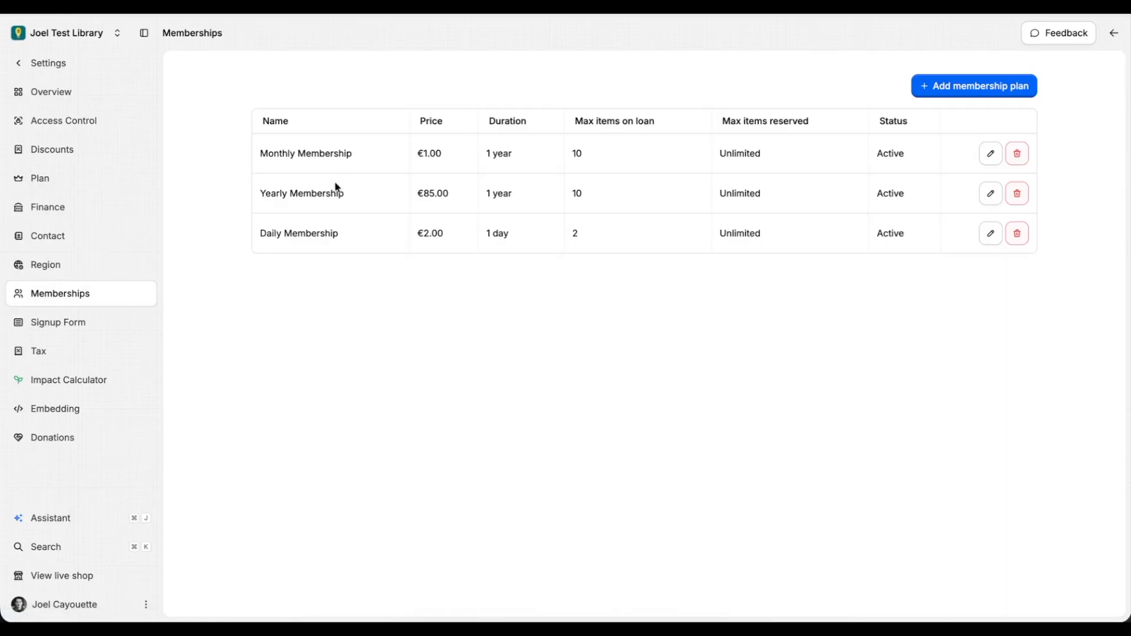
pyautogui.click(954, 96)
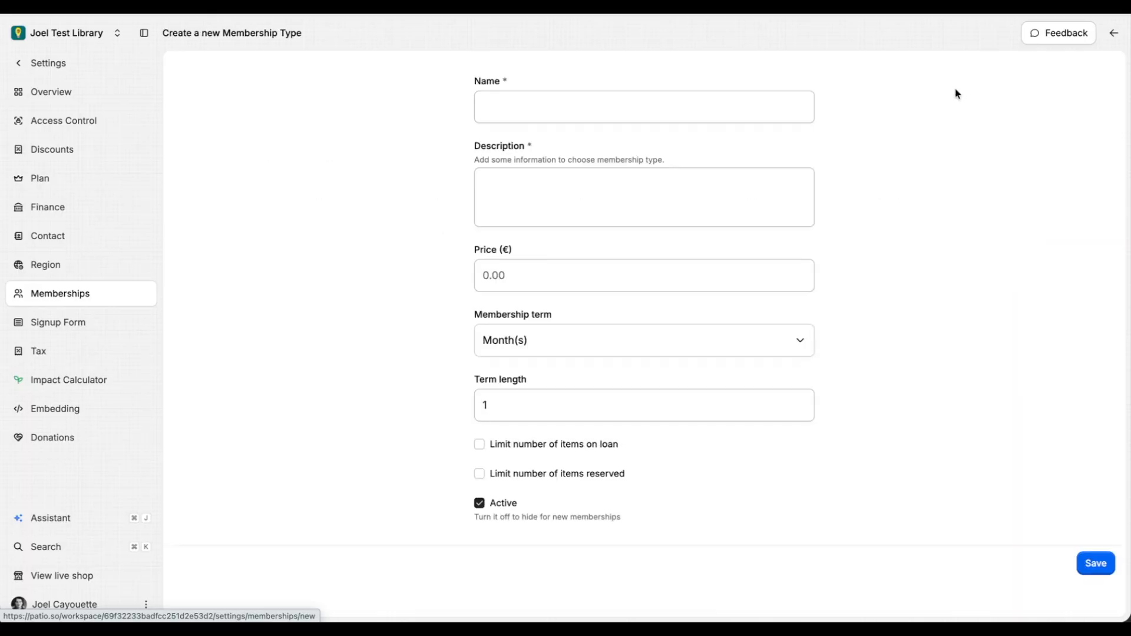
pyautogui.click(679, 113)
pyautogui.write('Low income tier')
pyautogui.click(583, 278)
pyautogui.click(558, 342)
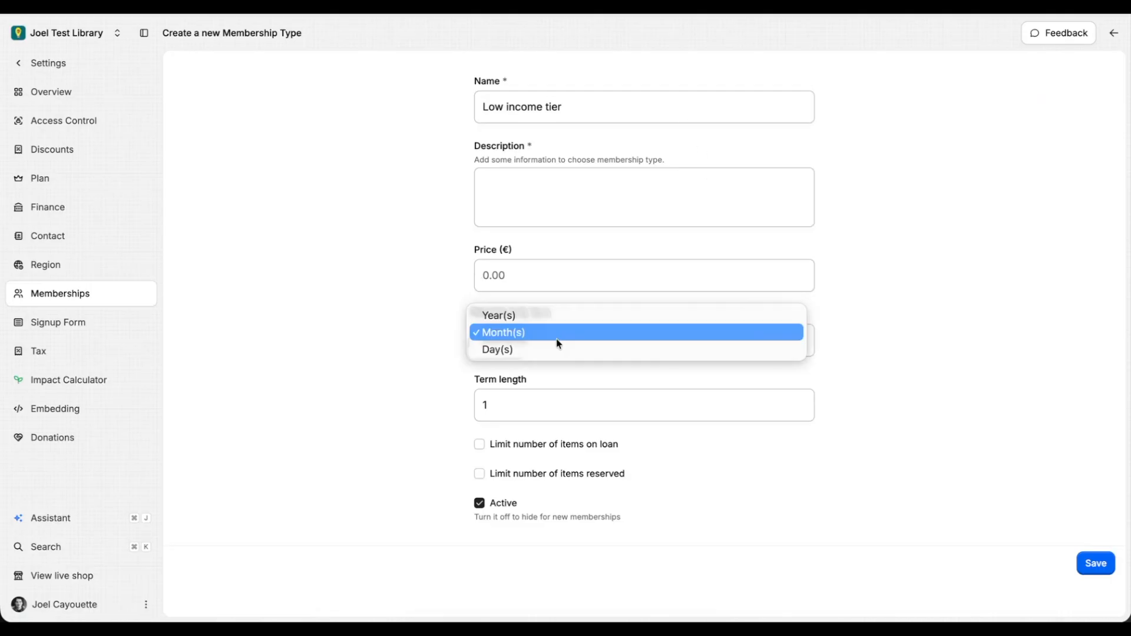
pyautogui.click(558, 344)
pyautogui.click(542, 401)
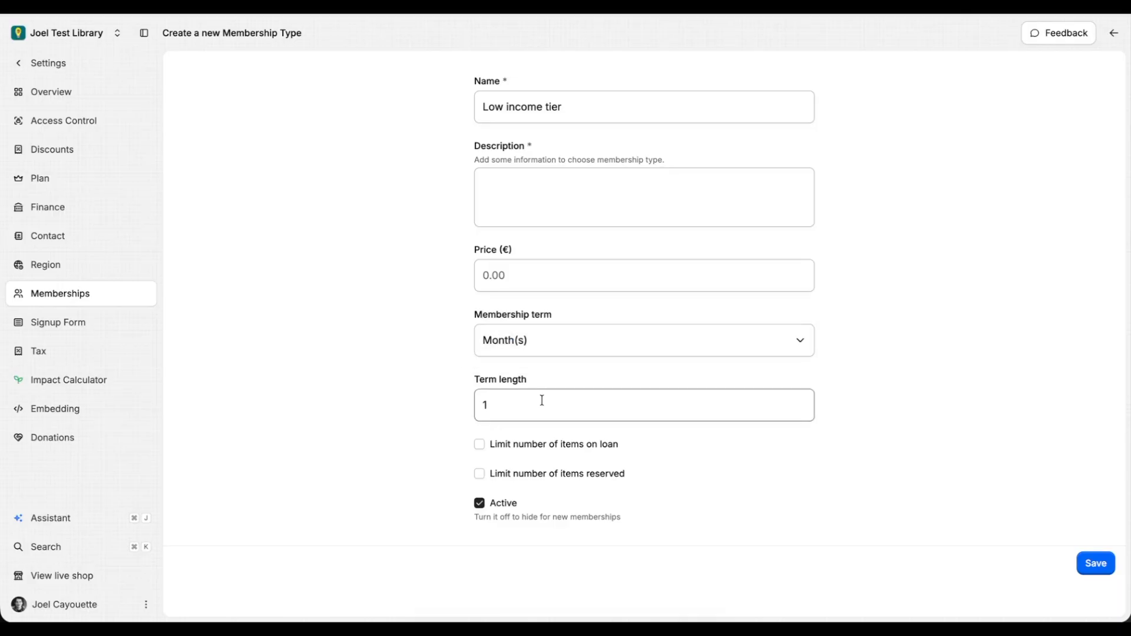
# - Limit the plan's maximum items on loan to 0 and try to save the membership plan
pyautogui.click(507, 446)
pyautogui.scroll(-1, 507, 446)
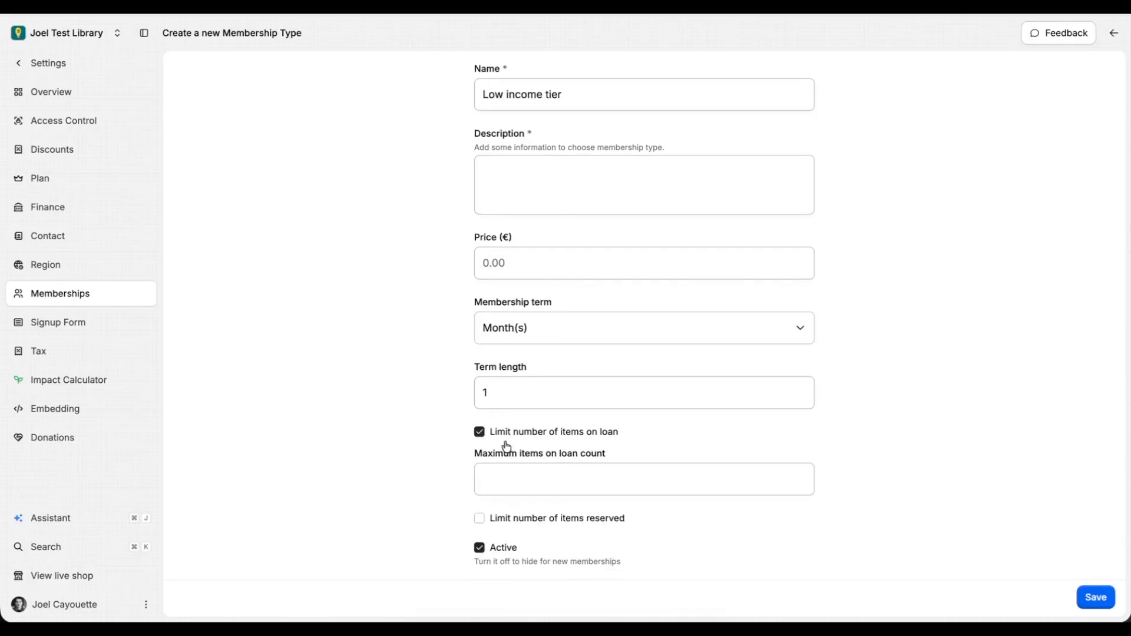
pyautogui.click(504, 486)
pyautogui.write('0')
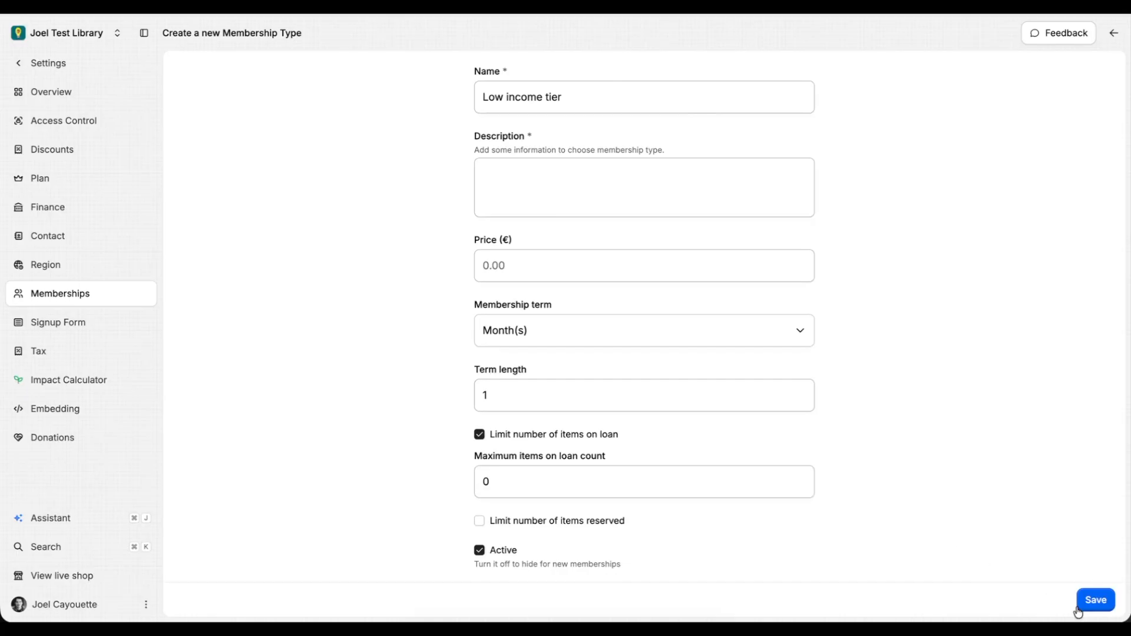
pyautogui.click(1095, 600)
# - Review the signup form's Welcome and Basic info pages, and view the tax and store embedding settings
pyautogui.click(59, 324)
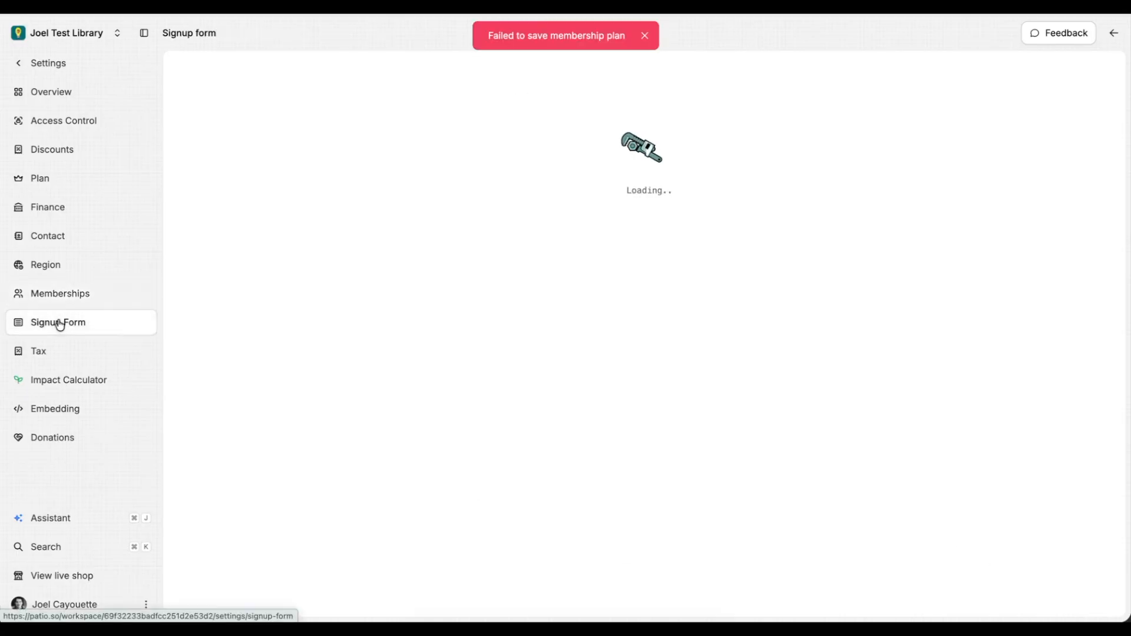
pyautogui.click(237, 178)
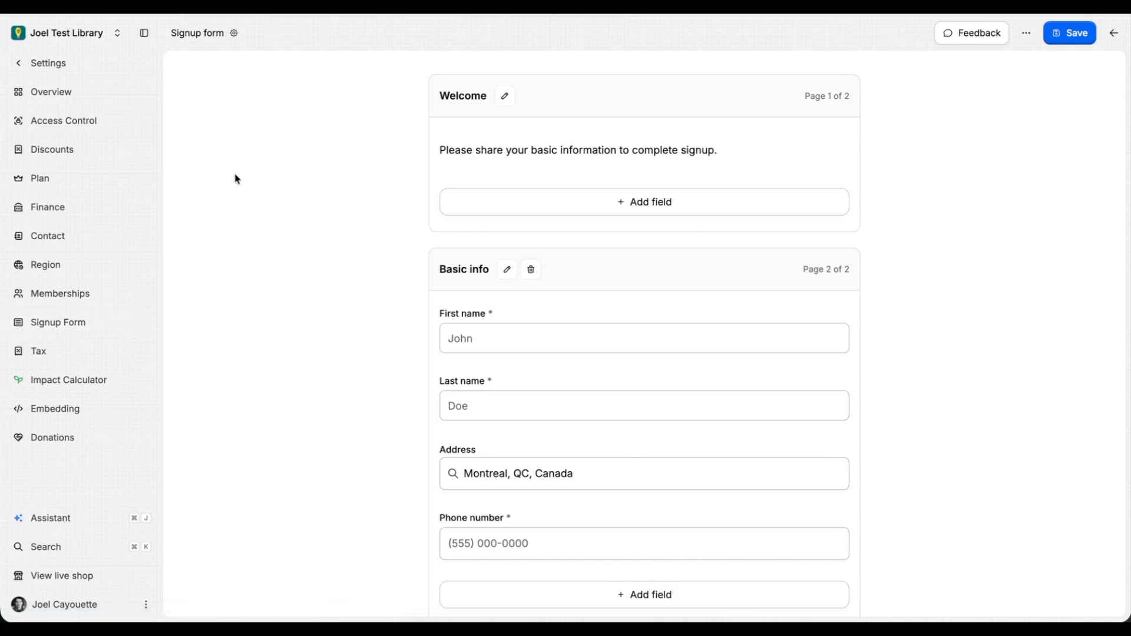
pyautogui.scroll(-1, 528, 144)
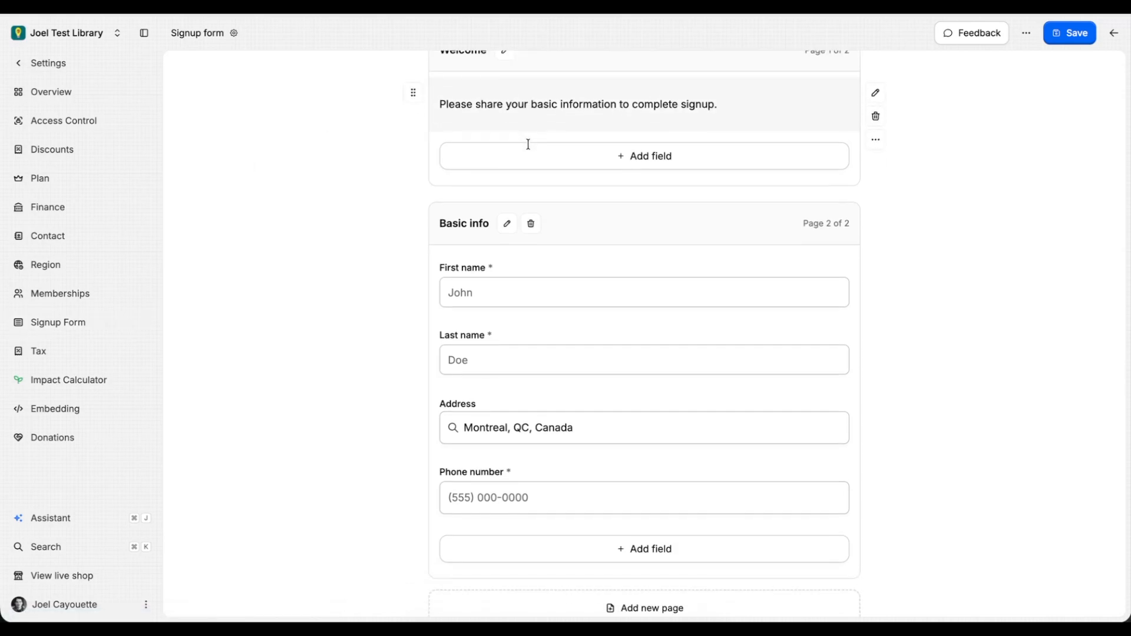
pyautogui.scroll(-1, 529, 144)
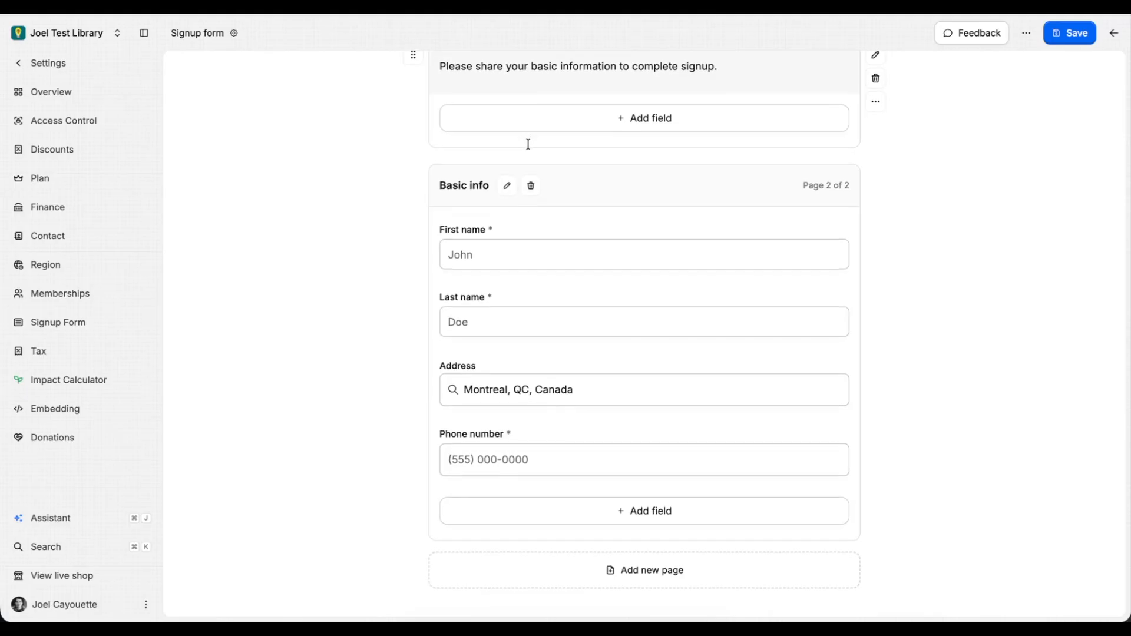
pyautogui.scroll(2, 412, 236)
pyautogui.click(83, 350)
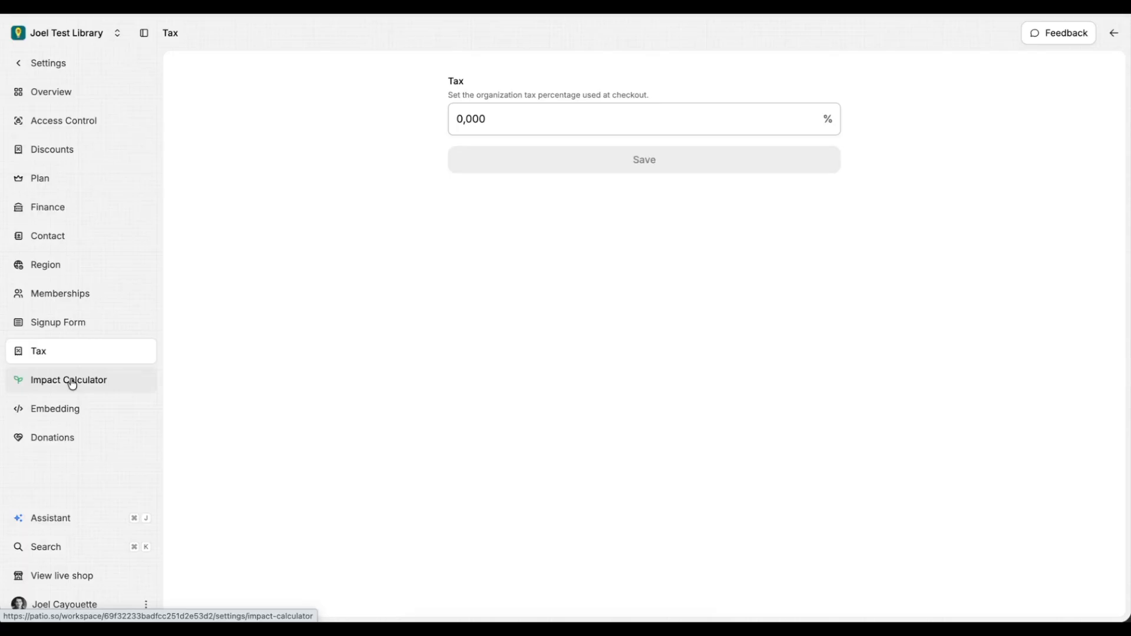
pyautogui.click(61, 407)
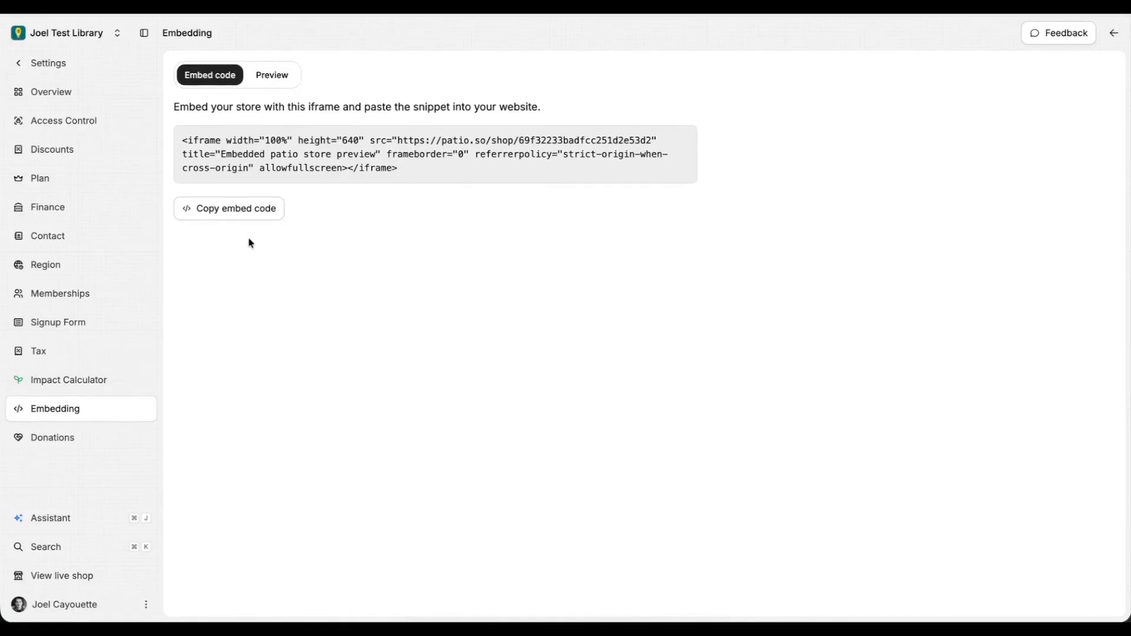
# - Try the Embed donation form option in the donation settings and leave the settings without saving
pyautogui.click(54, 439)
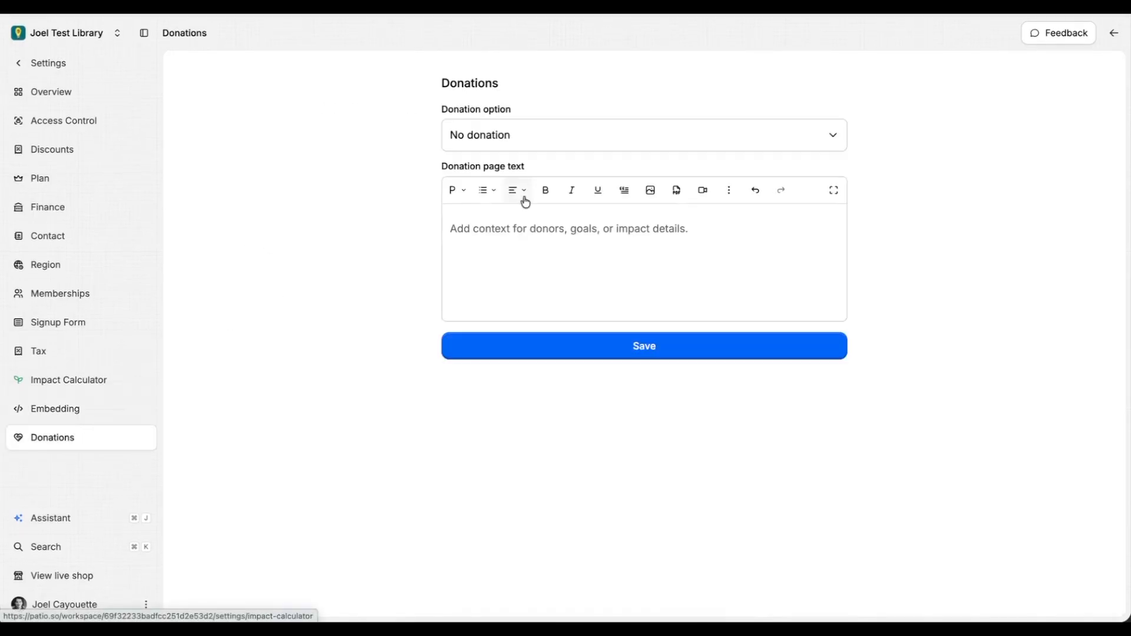
pyautogui.click(542, 138)
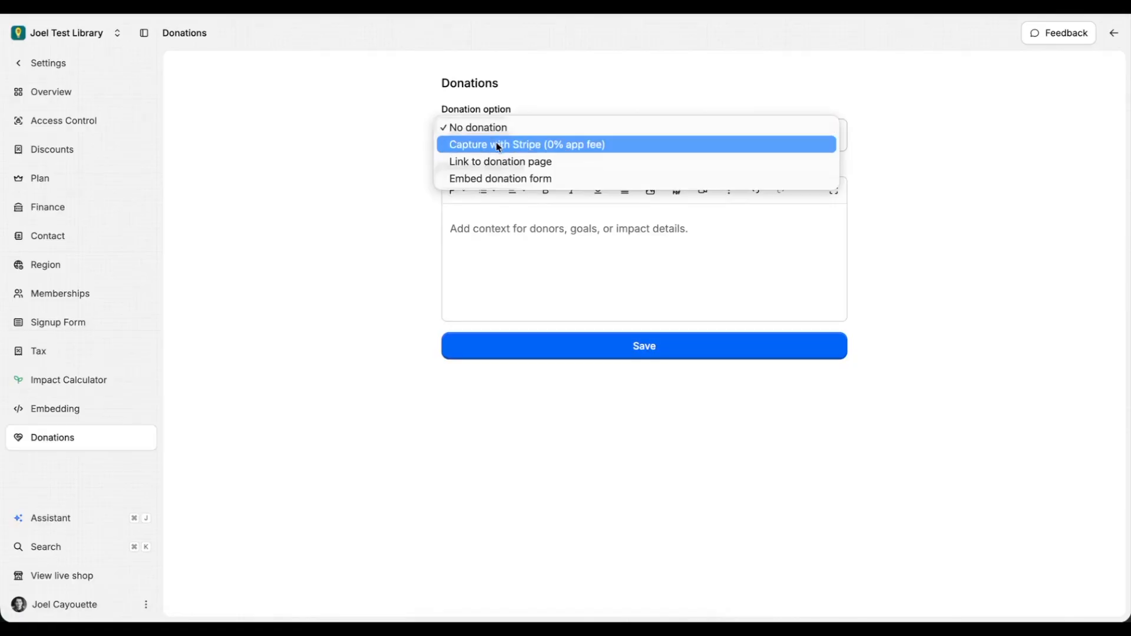
pyautogui.click(490, 175)
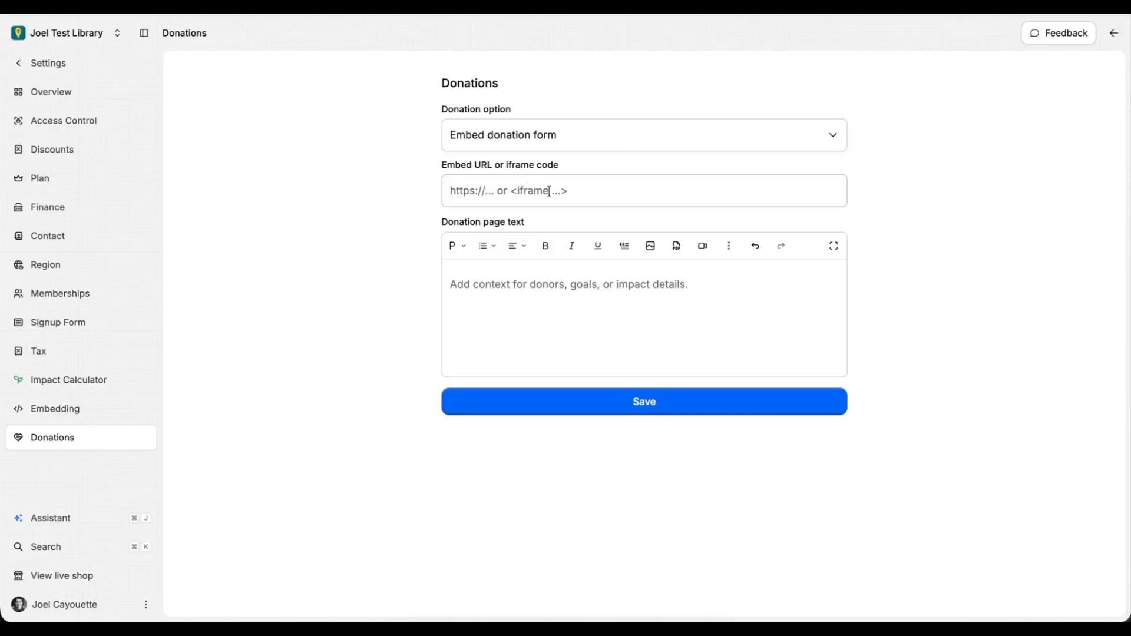
pyautogui.click(513, 284)
pyautogui.click(89, 440)
pyautogui.click(43, 67)
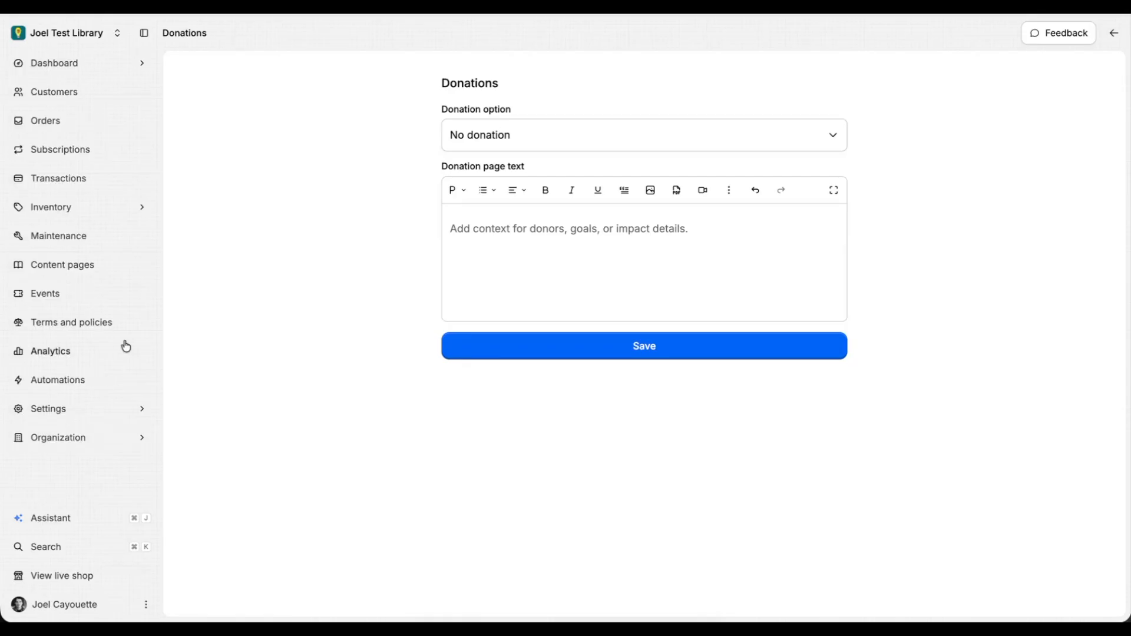
# - Examine the organization overview and the new location form down to its opening hours, and view the list of locations
pyautogui.click(75, 436)
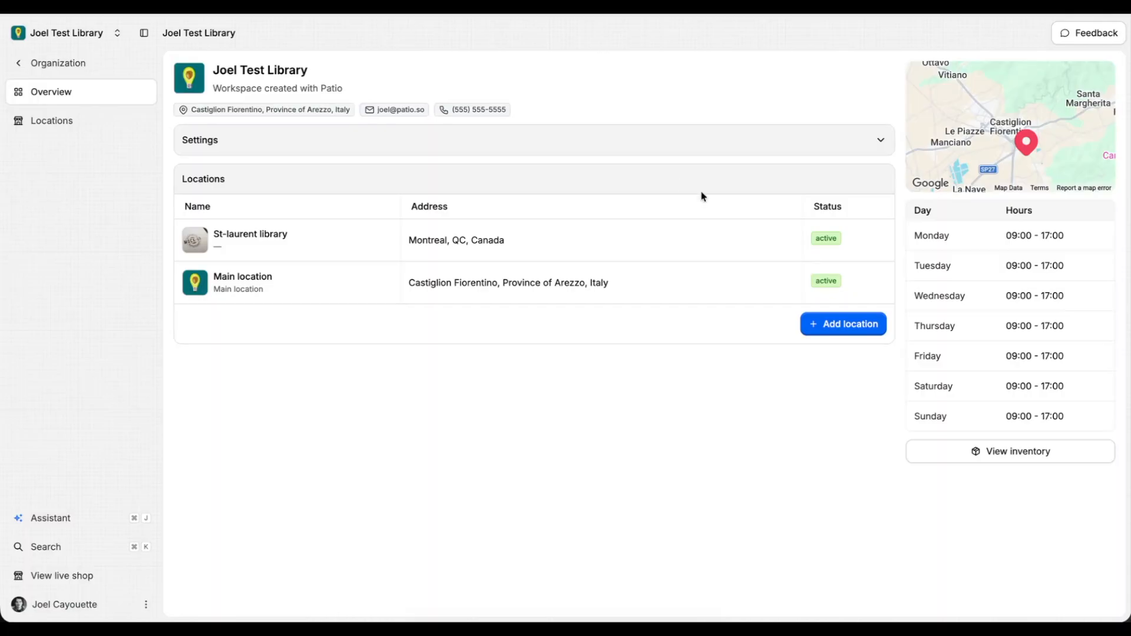
pyautogui.click(827, 321)
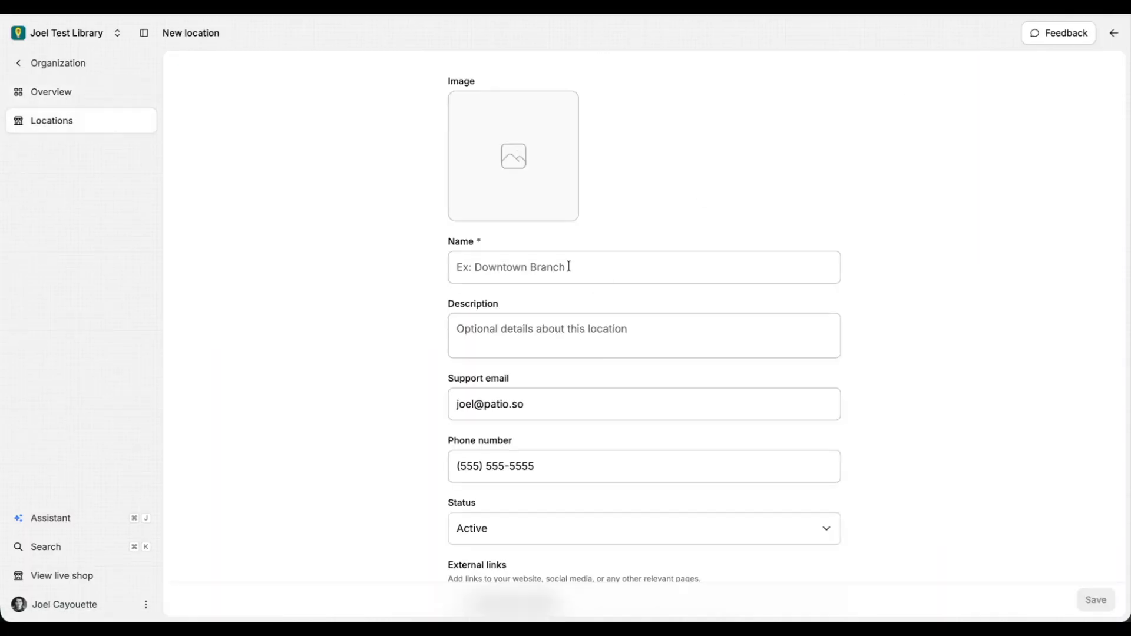
pyautogui.scroll(-3, 548, 249)
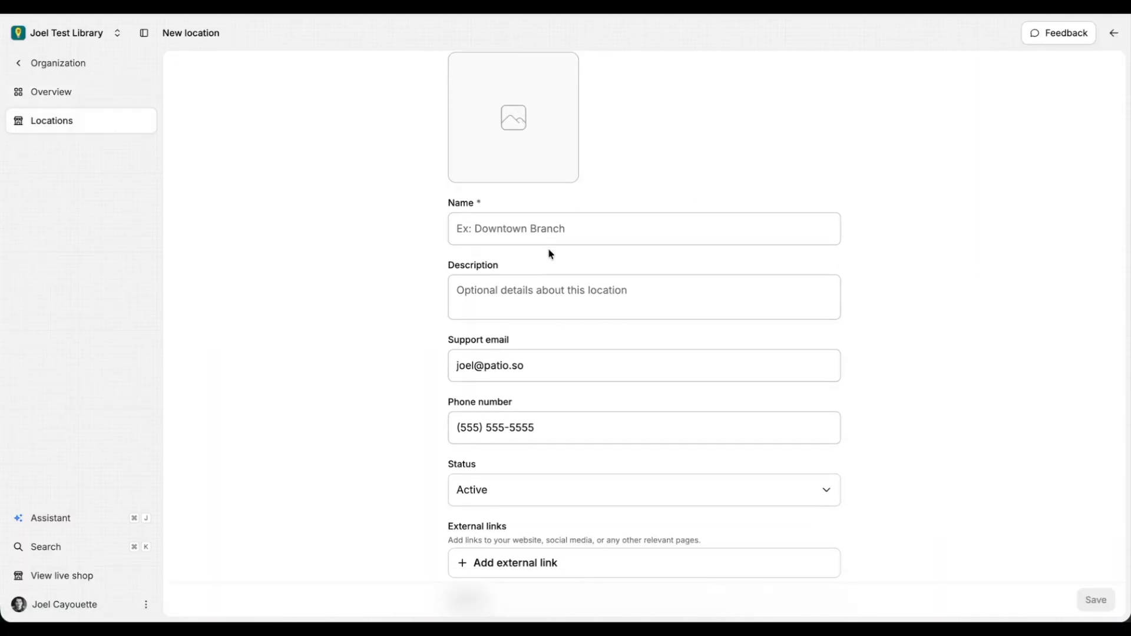
pyautogui.scroll(-2, 548, 250)
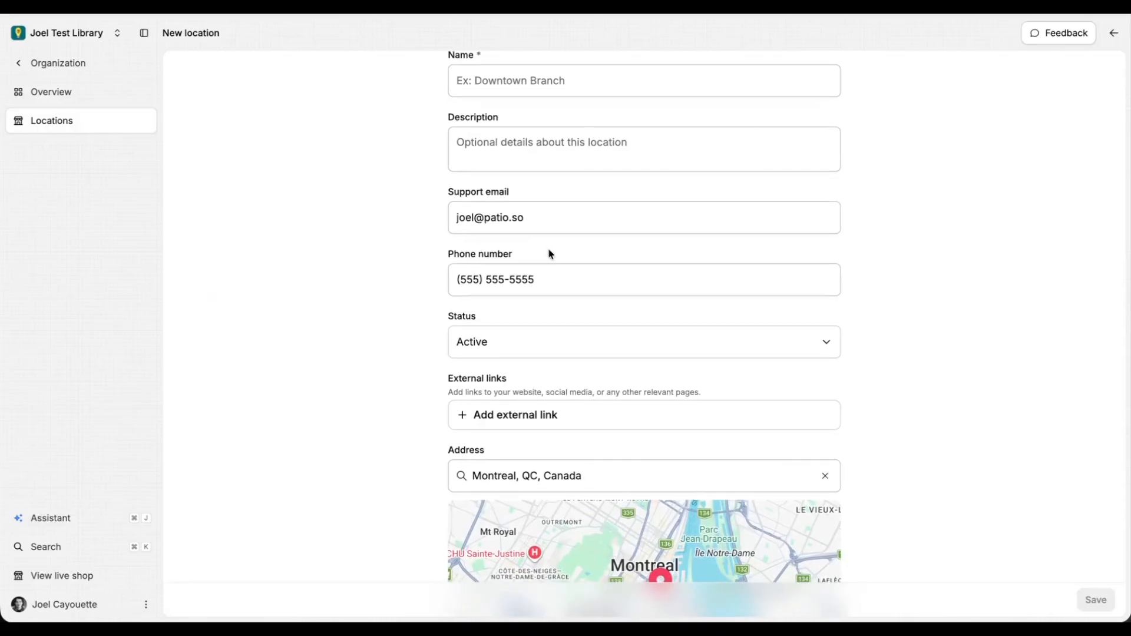
pyautogui.scroll(-2, 547, 254)
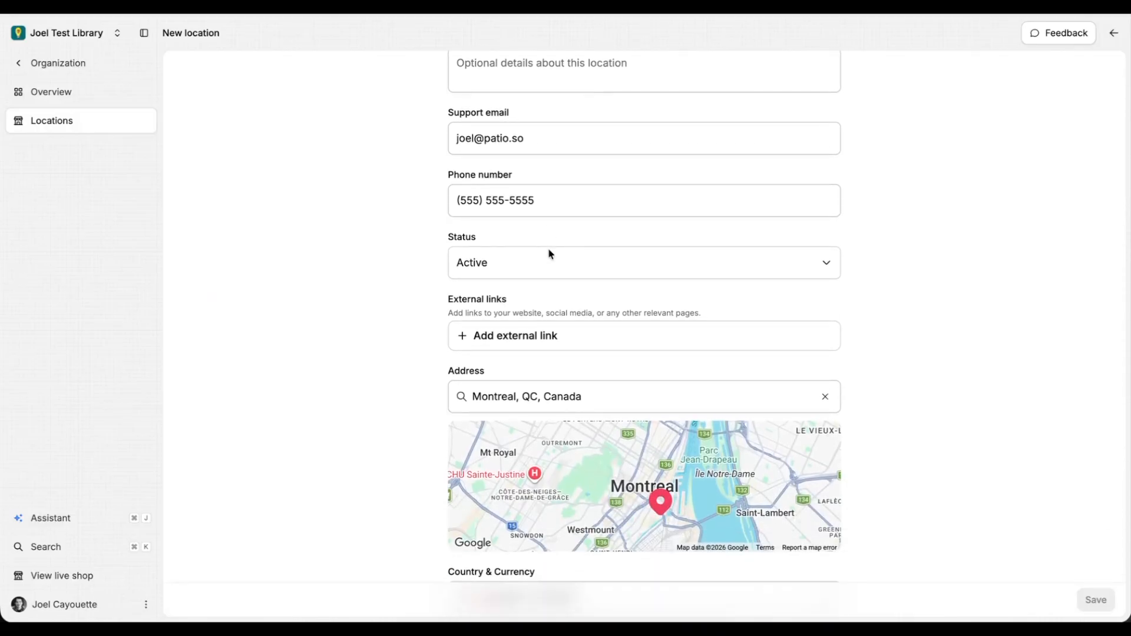
pyautogui.scroll(-7, 548, 253)
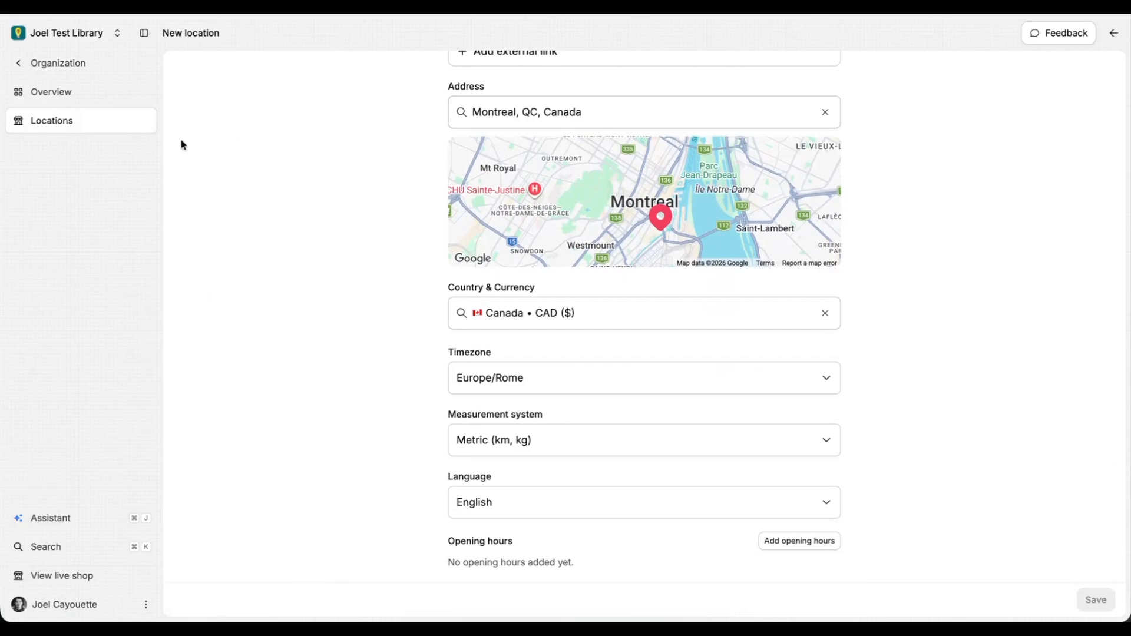
pyautogui.click(84, 125)
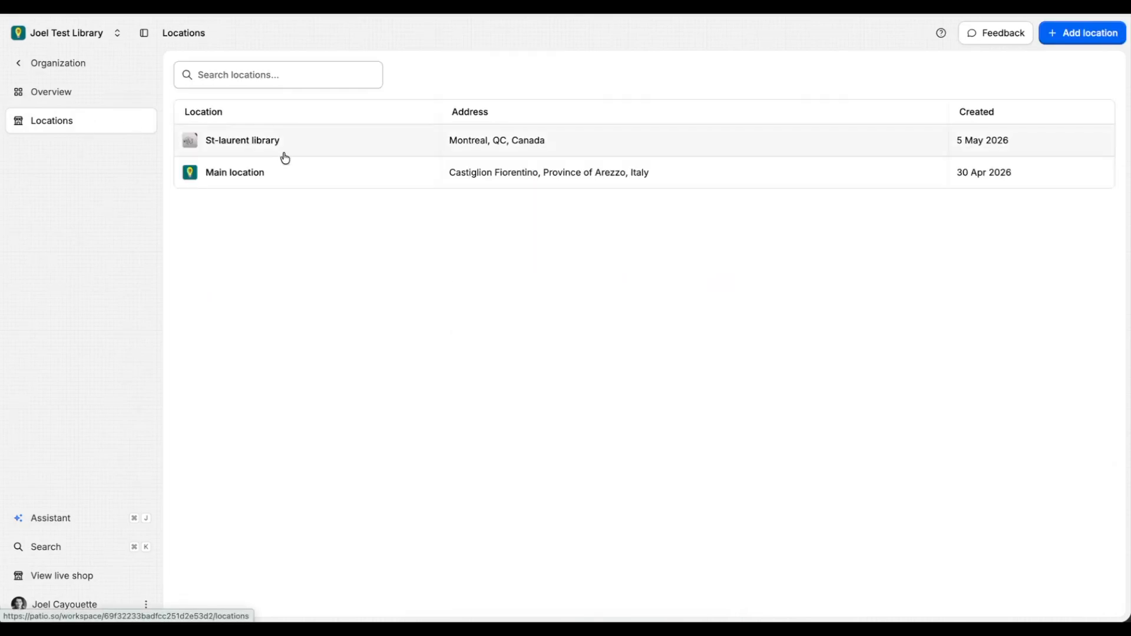
# - View the St-laurent library location and ask the AI assistant how to add a new product to the inventory
pyautogui.click(345, 148)
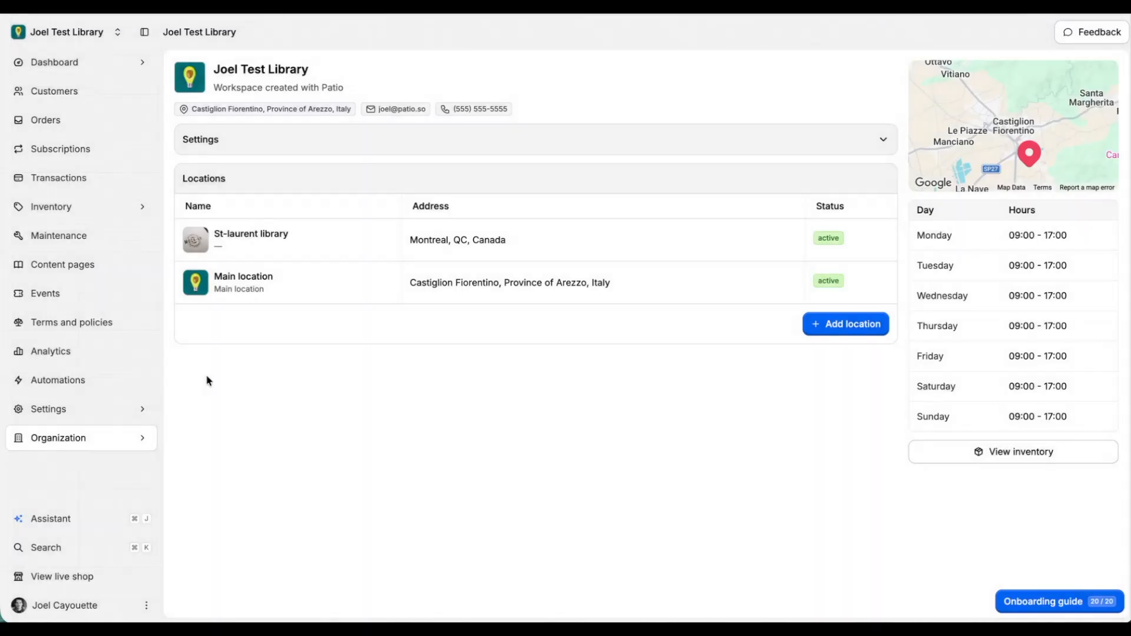
pyautogui.click(51, 521)
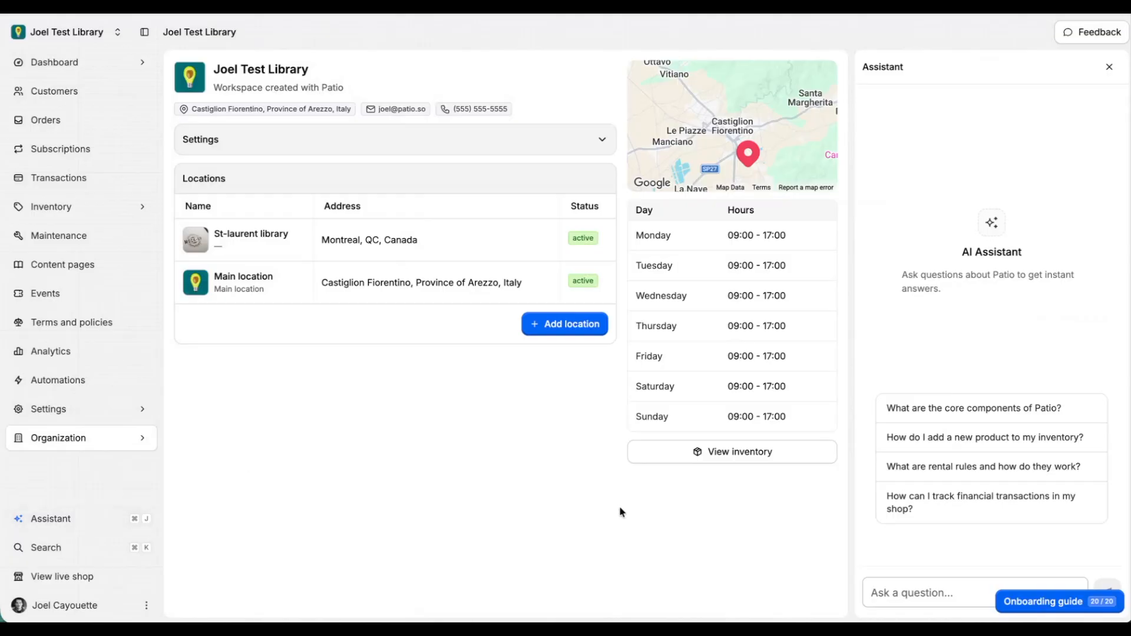
pyautogui.click(931, 437)
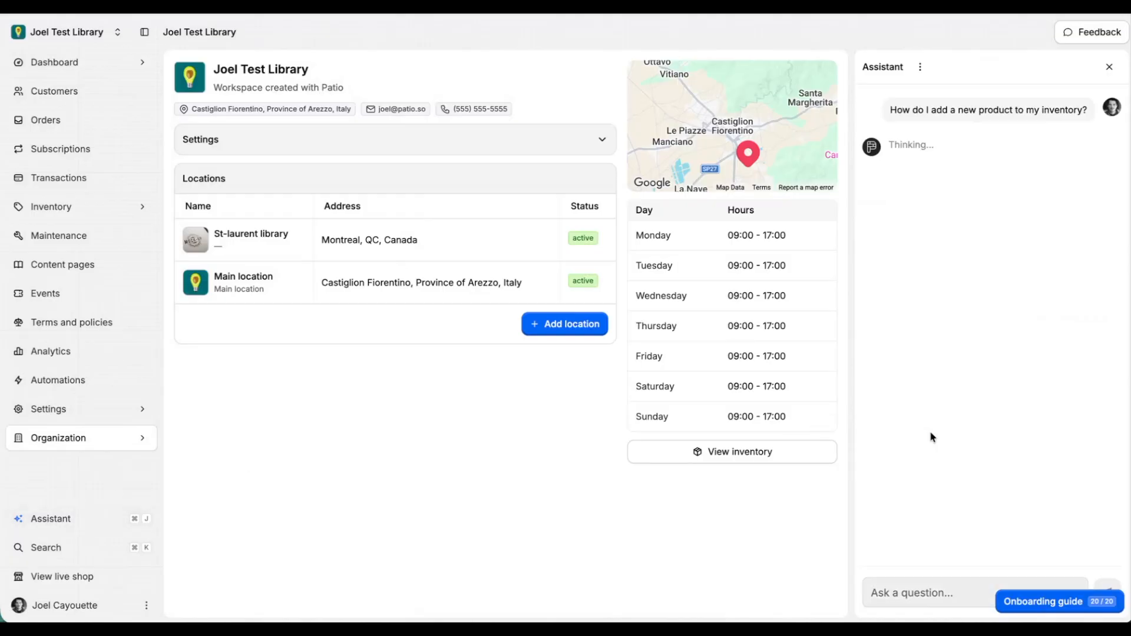
# - Search the workspace pages for "invent" to reach the Inventory page, and open the feedback form there
pyautogui.click(56, 548)
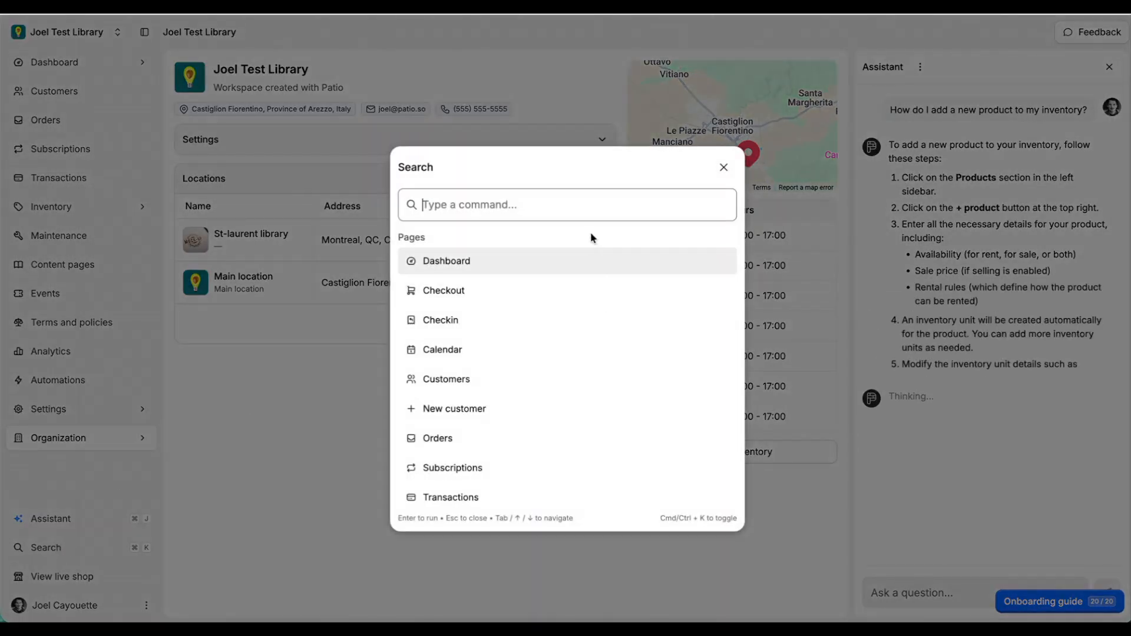
pyautogui.write('inven')
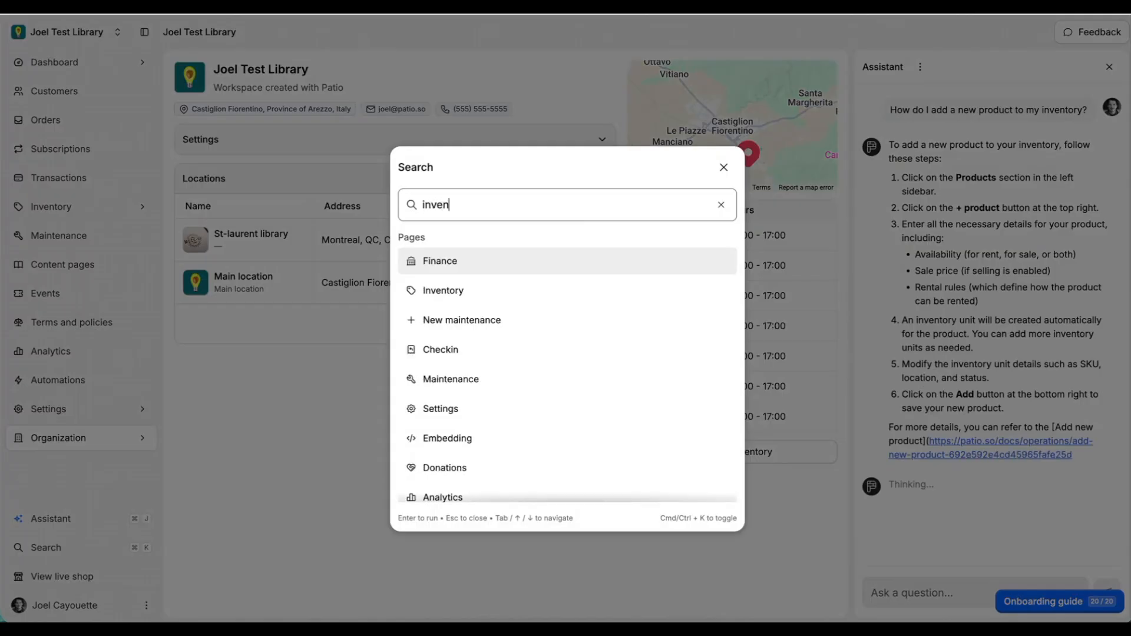
pyautogui.write('t')
pyautogui.click(561, 270)
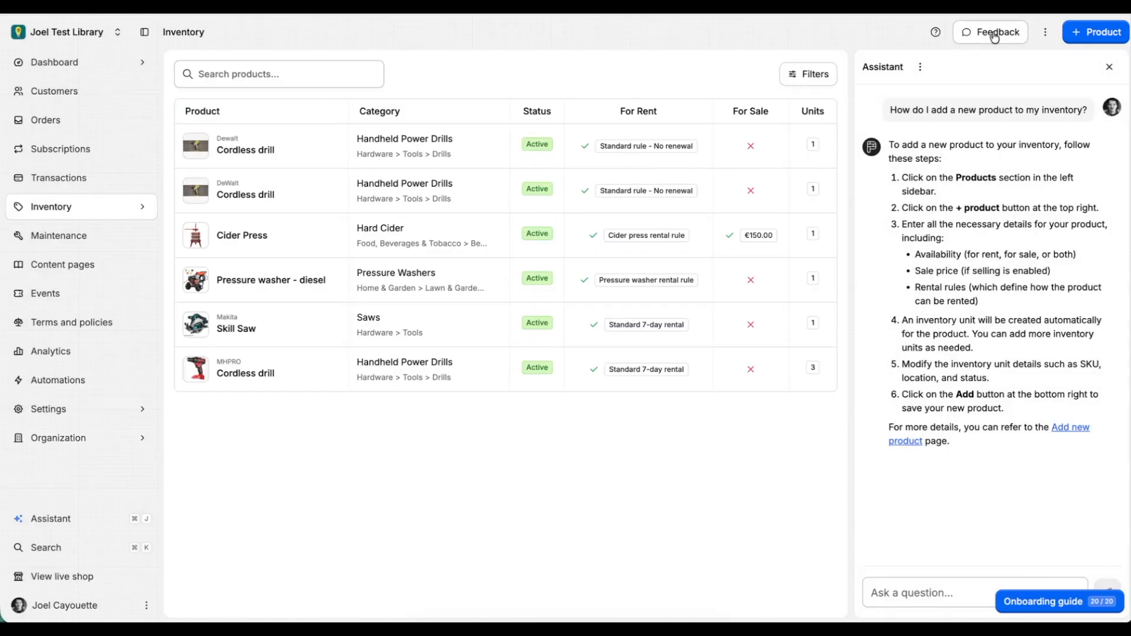
pyautogui.click(995, 36)
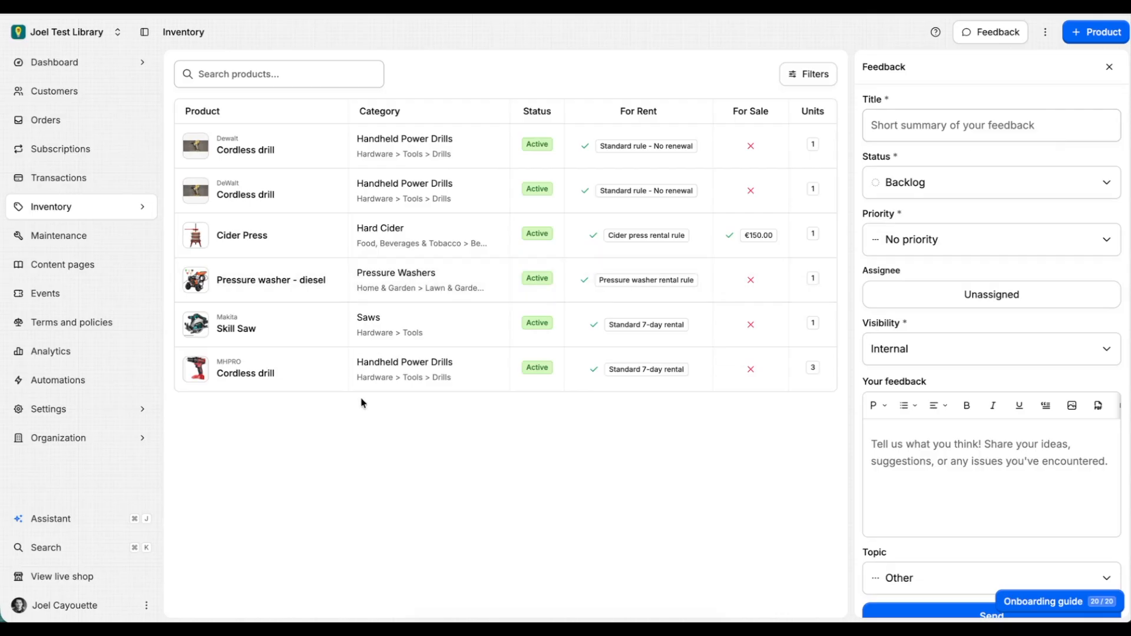
# - Open the live shop and examine the options of its mode, search scope and location filters without changing them
pyautogui.click(72, 576)
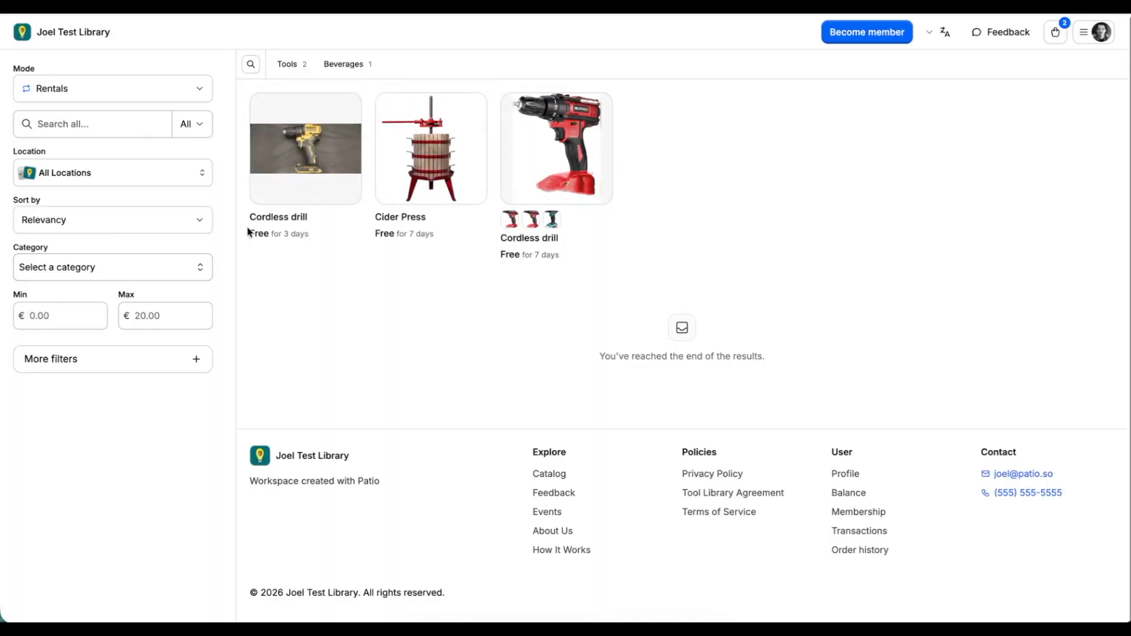
pyautogui.click(171, 83)
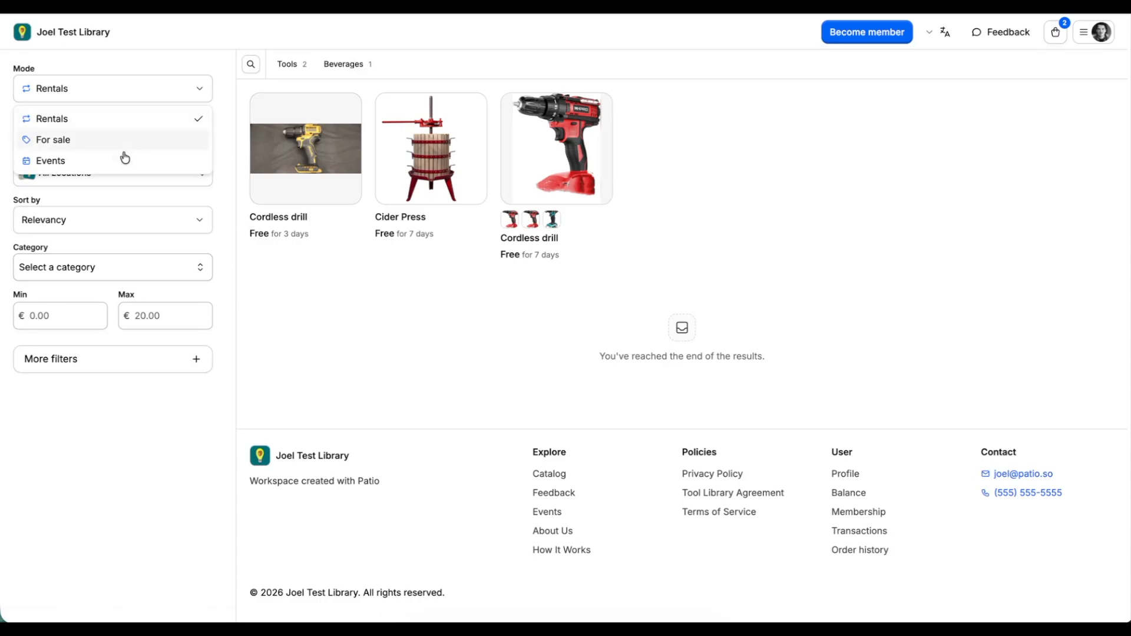
pyautogui.click(128, 82)
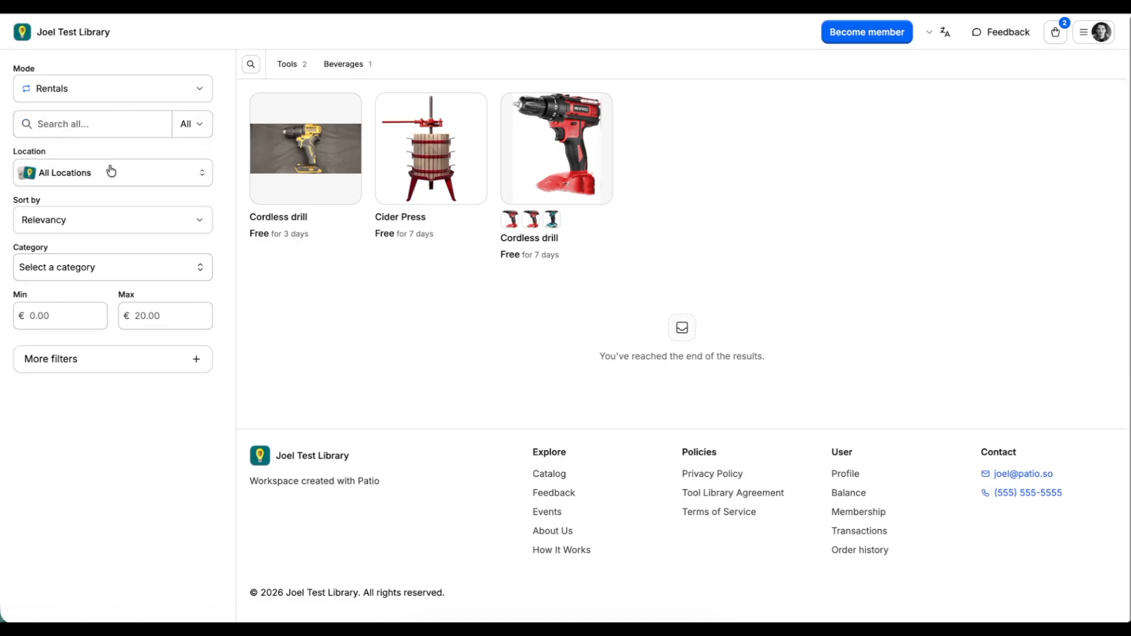
pyautogui.click(196, 128)
pyautogui.click(196, 129)
pyautogui.click(160, 176)
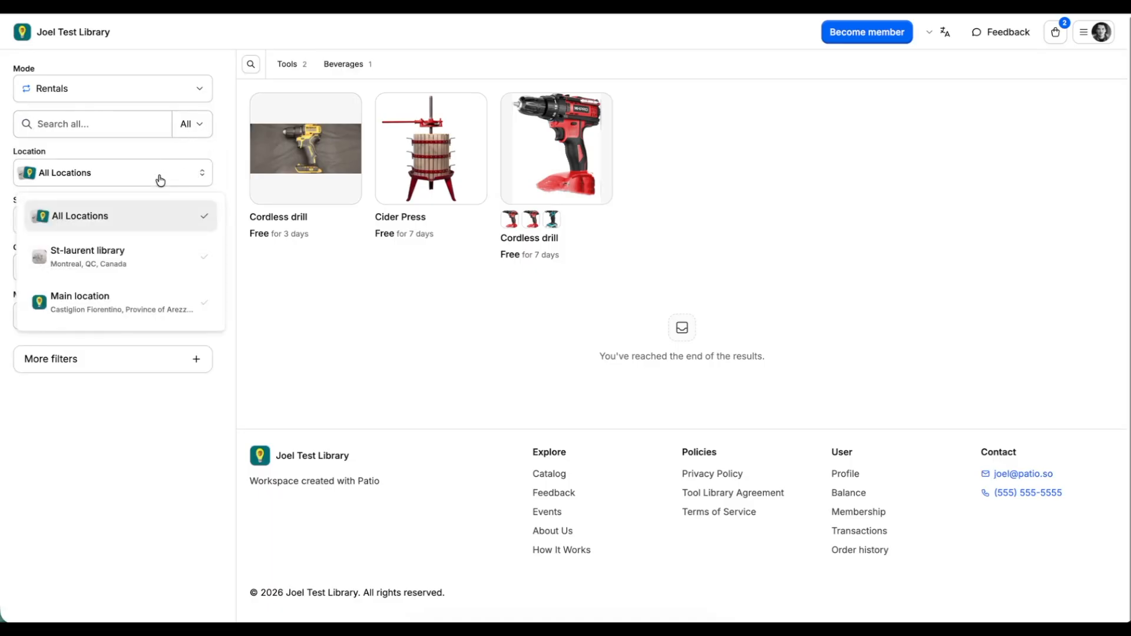
pyautogui.click(328, 301)
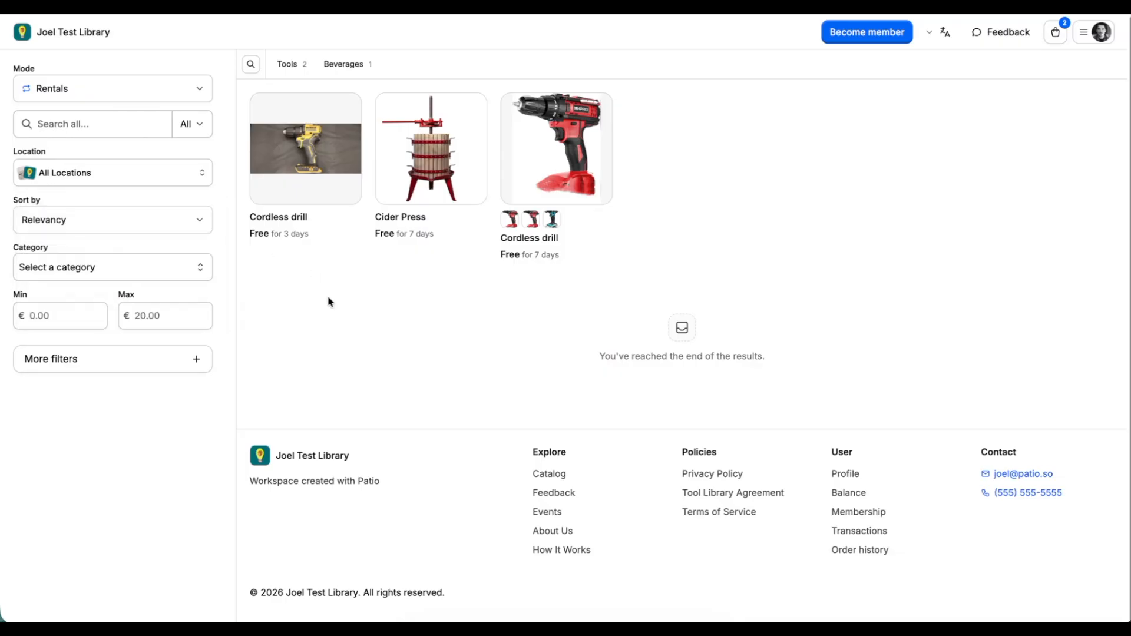